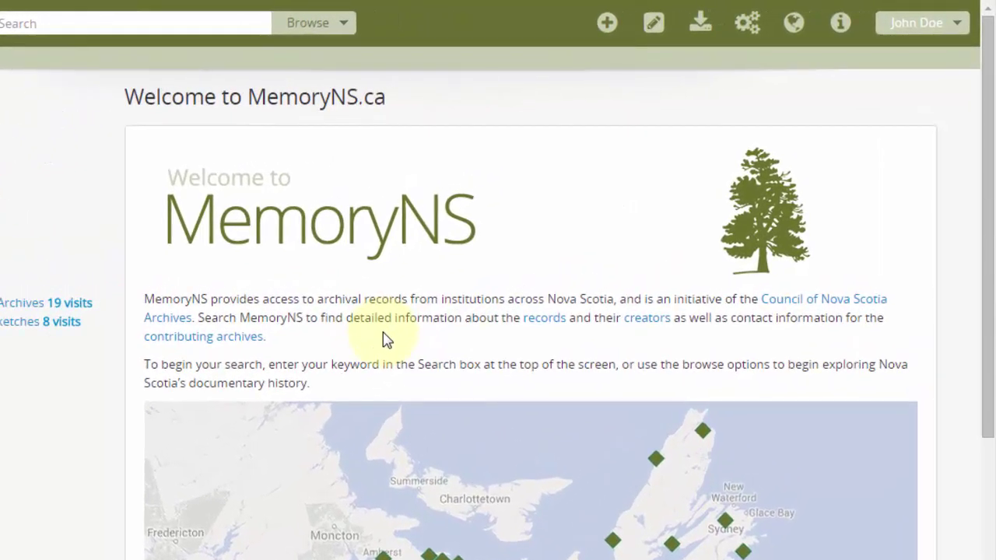
- Open the list of record types that can be added
{"action": "left_click", "coordinate": [607, 24]}
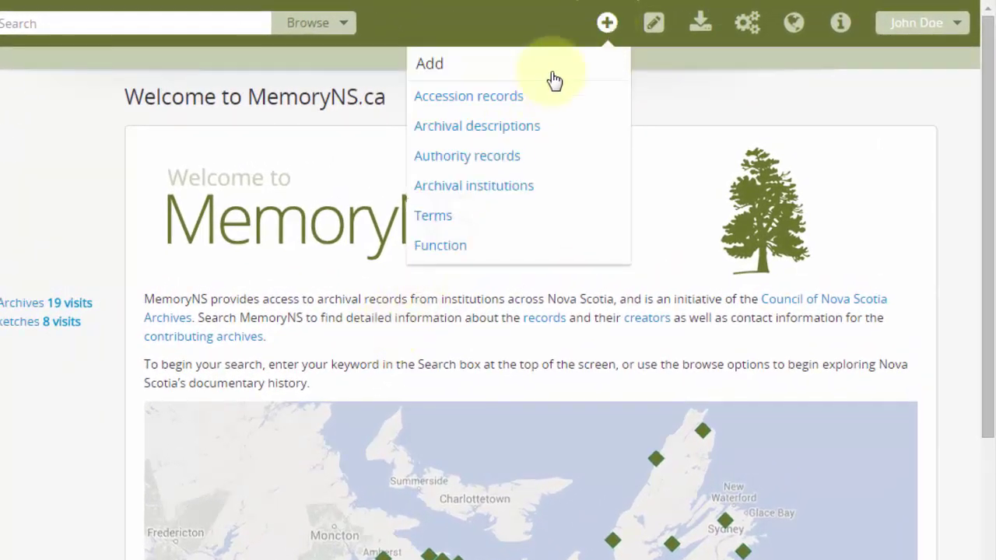
- Start a new archival description and briefly check the Dates of creation and Class of material areas
{"action": "left_click", "coordinate": [517, 127]}
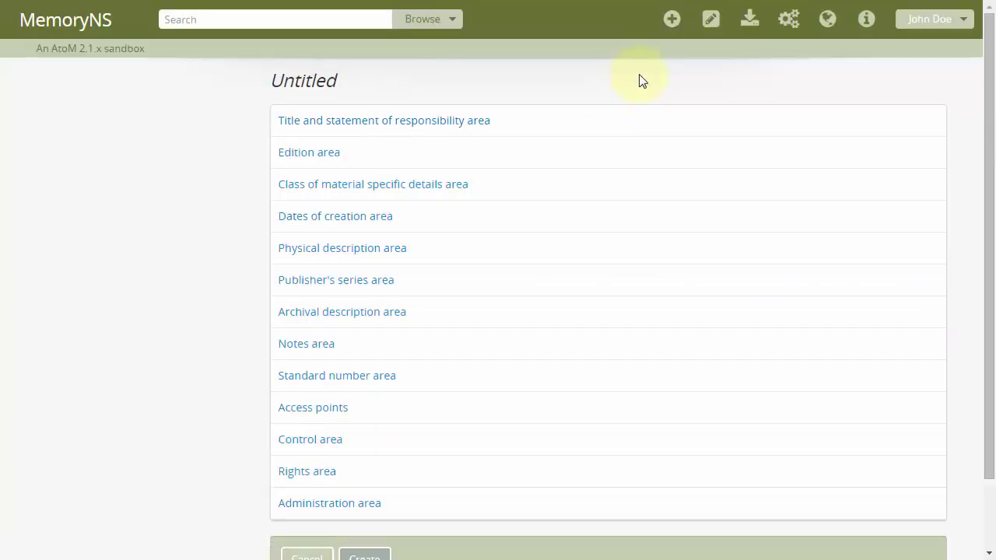
{"action": "left_click", "coordinate": [470, 219]}
{"action": "left_click", "coordinate": [471, 220]}
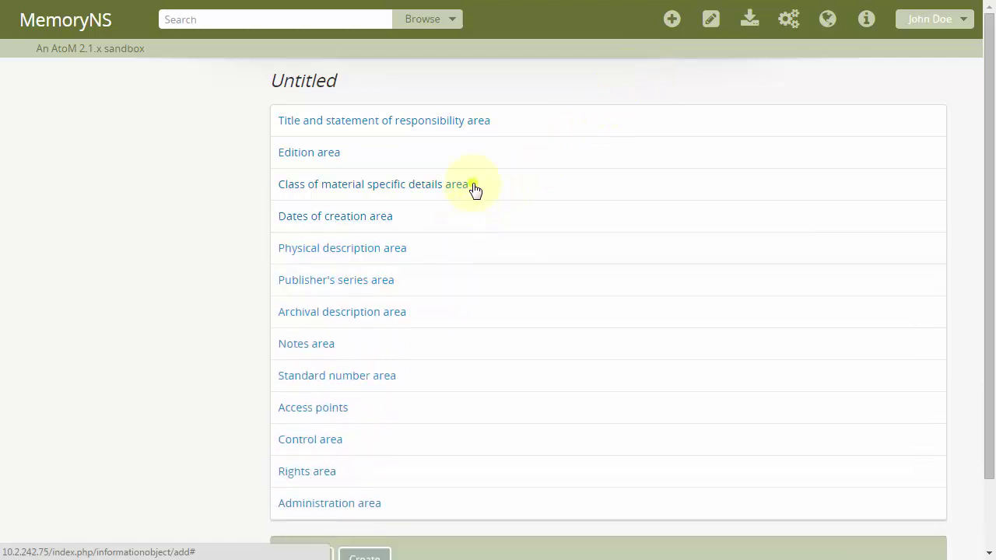
{"action": "left_click", "coordinate": [473, 190]}
{"action": "left_click", "coordinate": [474, 190]}
- Expand the Title area, review the title field guidance, and enter title proper 'Example Fonds'
{"action": "left_click", "coordinate": [514, 125]}
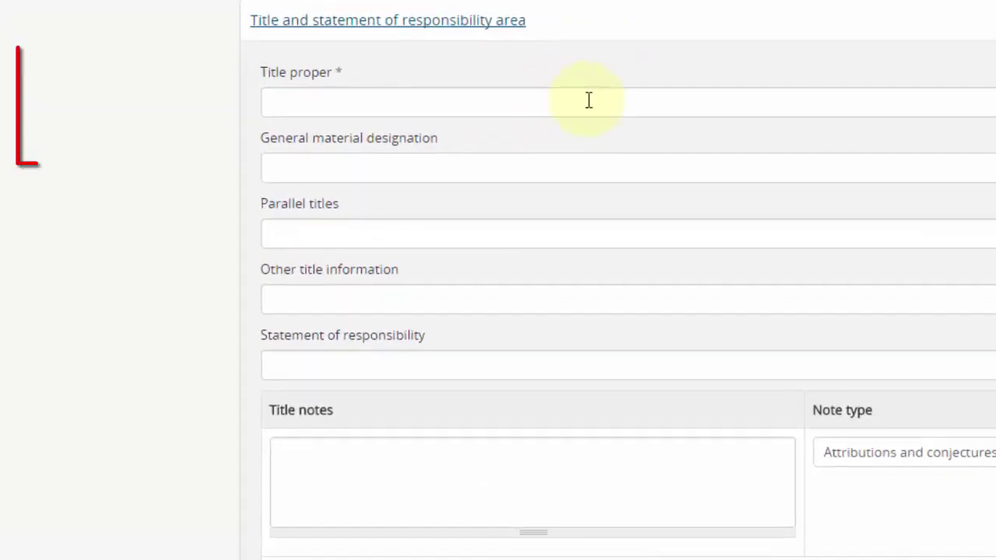
{"action": "left_click", "coordinate": [546, 80]}
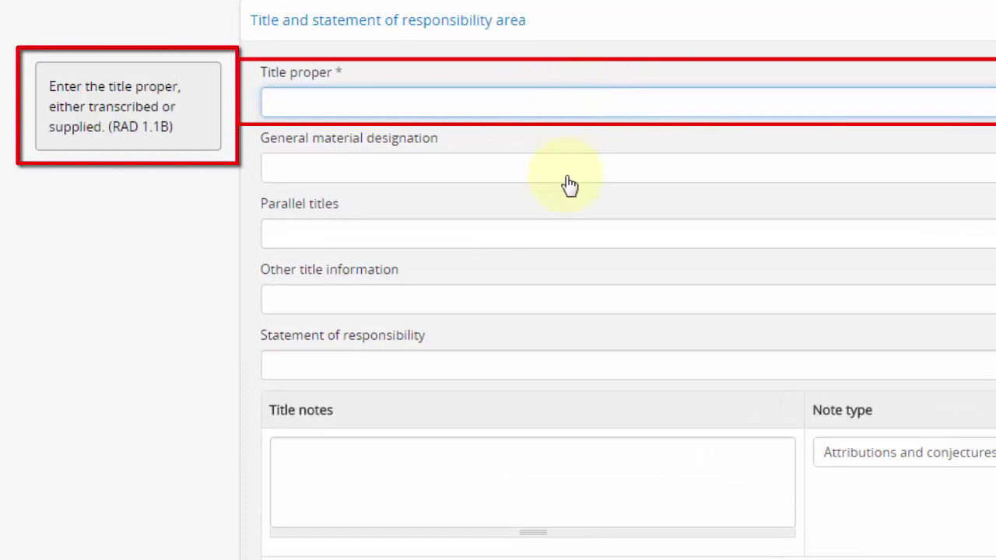
{"action": "left_click", "coordinate": [568, 232]}
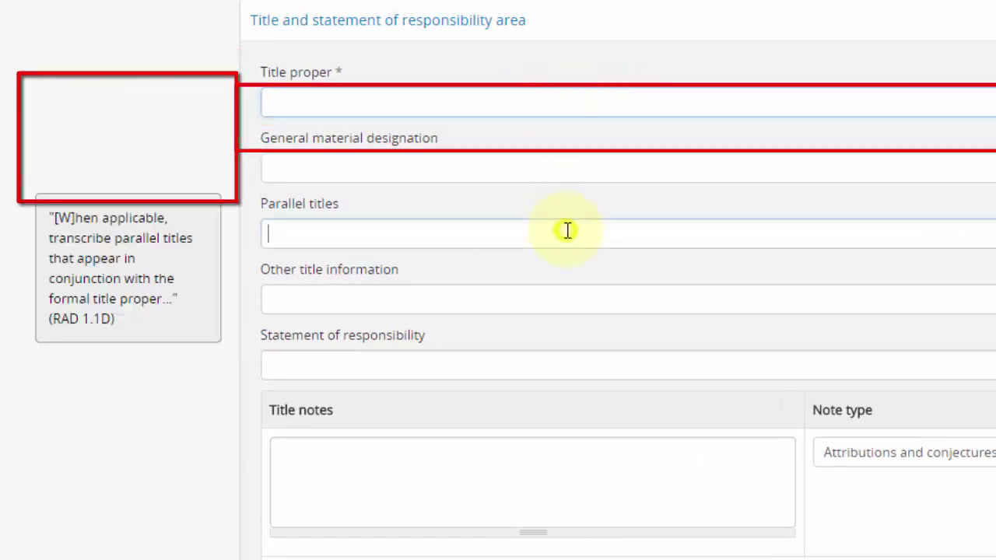
{"action": "left_click", "coordinate": [574, 298]}
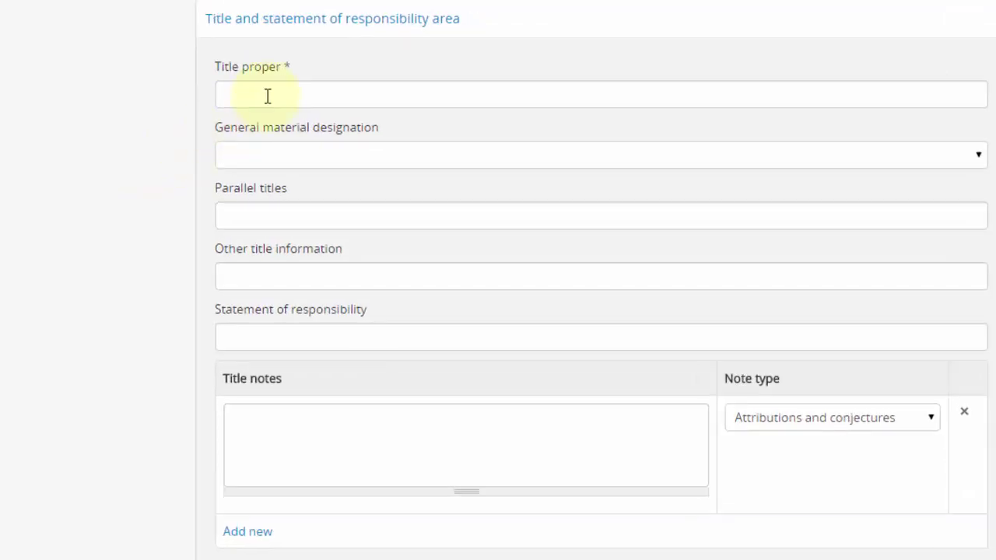
{"action": "left_click", "coordinate": [267, 96]}
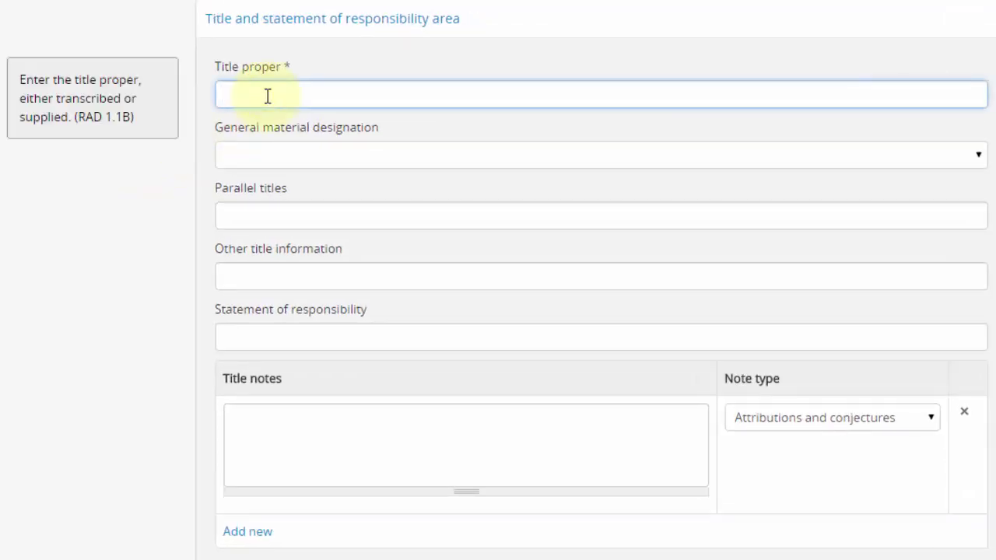
{"action": "type", "text": "Example Fonds"}
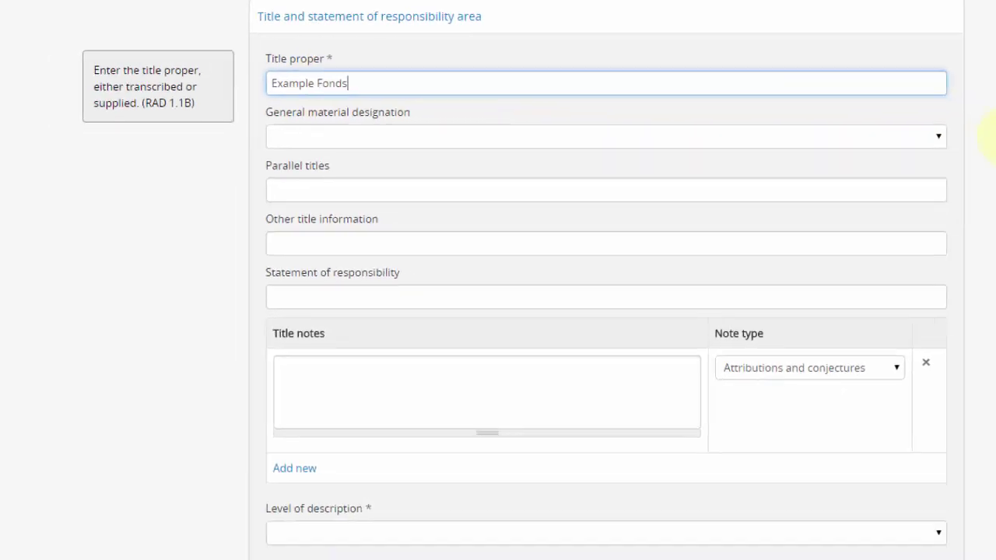
- Enter Scope and content as 'Paragraph 1 has words.', 'Paragraph 2 also has words.', plus two '* ' bulleted items
{"action": "left_click_drag", "start_coordinate": [988, 133], "coordinate": [989, 352]}
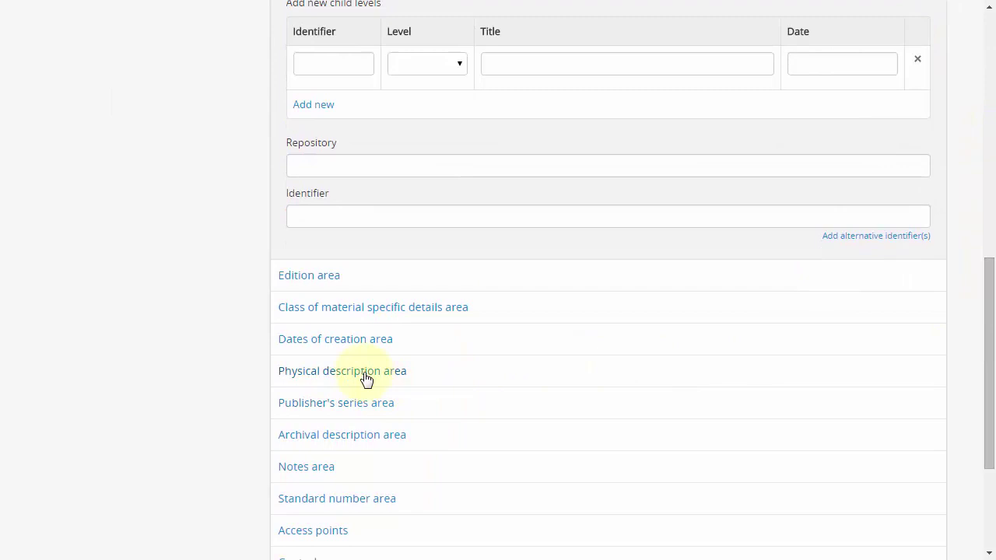
{"action": "left_click", "coordinate": [327, 434]}
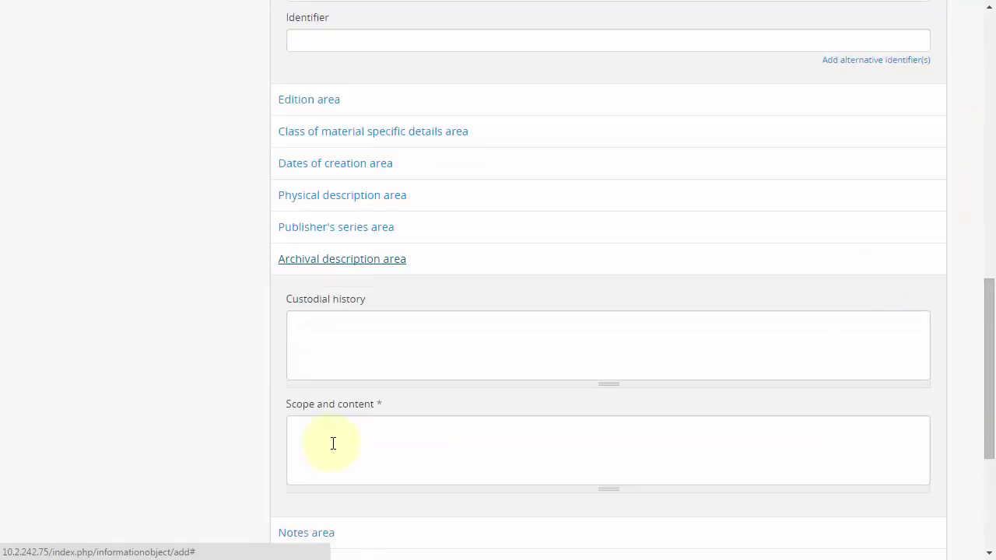
{"action": "left_click", "coordinate": [334, 443]}
{"action": "left_click_drag", "start_coordinate": [986, 333], "coordinate": [989, 412]}
{"action": "scroll", "coordinate": [989, 412], "scroll_direction": "down", "scroll_amount": 1}
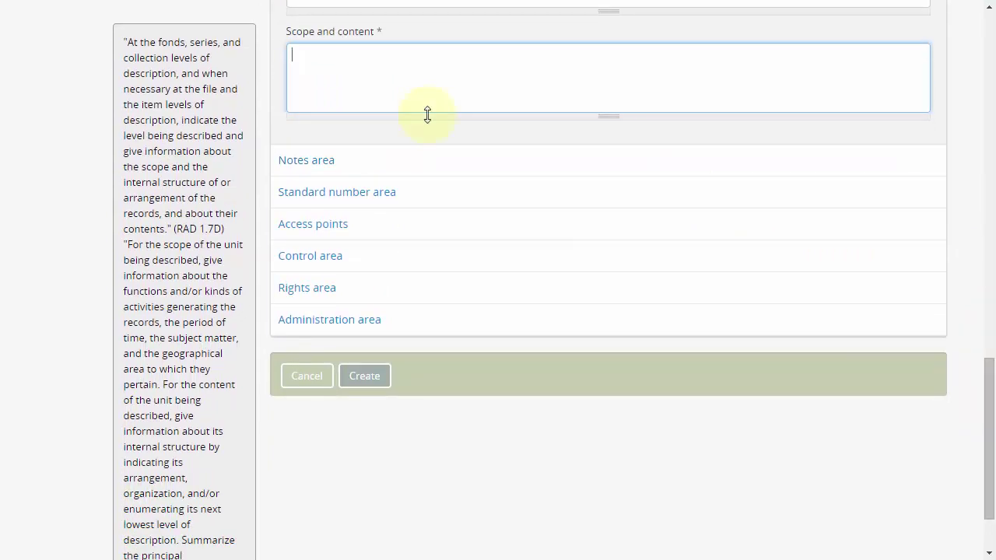
{"action": "type", "text": "Paragraph 1 has words."}
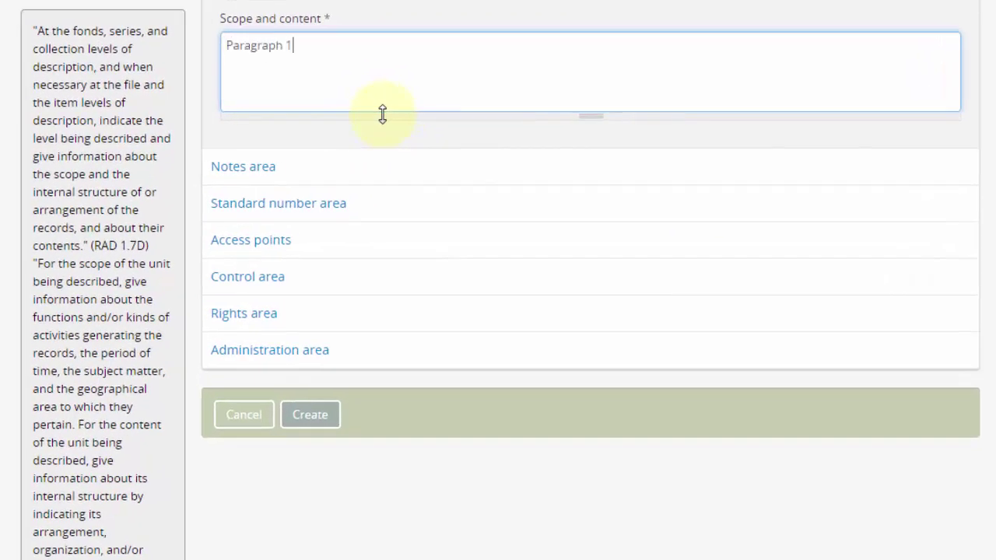
{"action": "key", "text": "Return"}
{"action": "type", "text": "Paragraph 2 also has words. "}
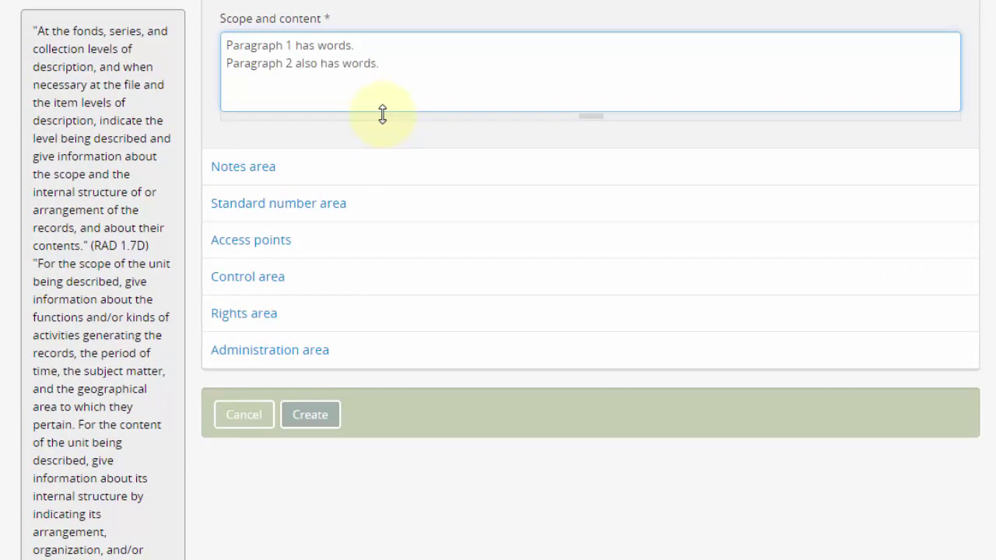
{"action": "type", "text": "* Paragraph 3 will be a bulleted item."}
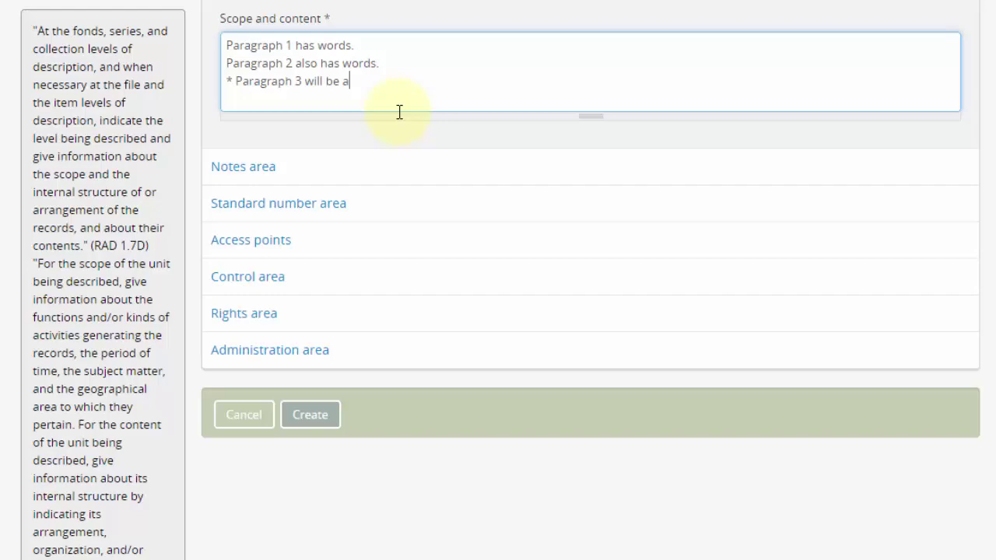
{"action": "key", "text": "Return"}
{"action": "type", "text": "* Paragraph 4 will also be a bul"}
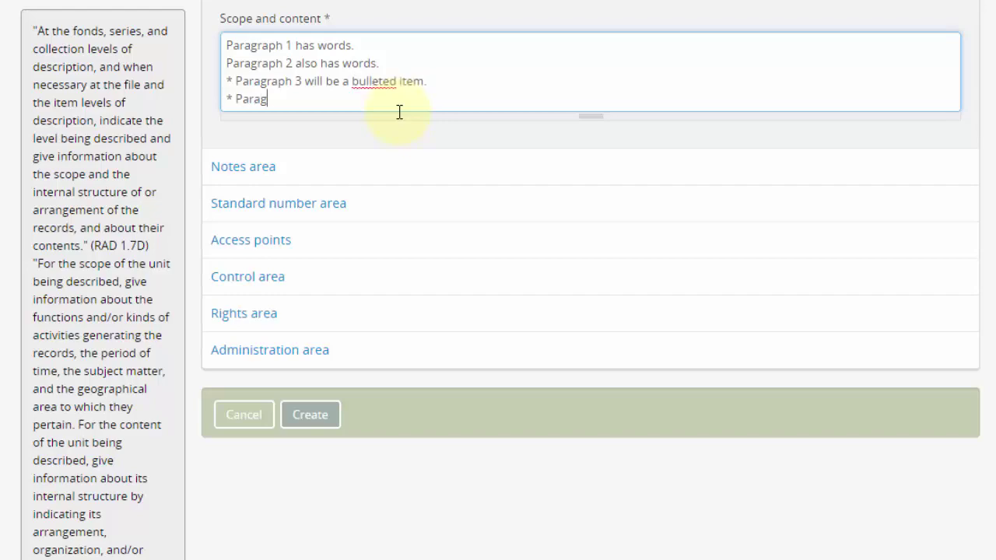
{"action": "type", "text": "leted item."}
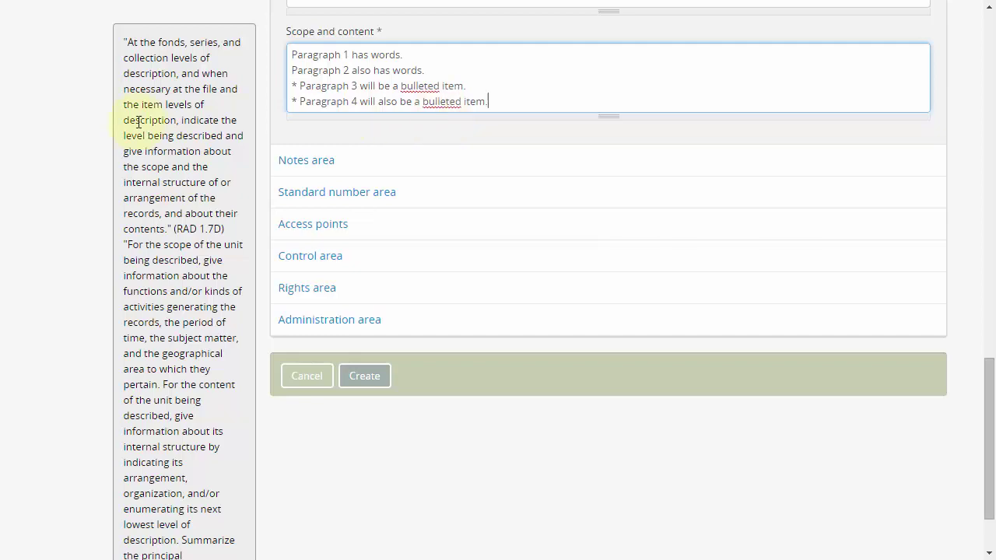
{"action": "left_click", "coordinate": [71, 131]}
- Set the repository to Council of Nova Scotia Archives using the 'council' autocomplete
{"action": "left_click_drag", "start_coordinate": [987, 389], "coordinate": [984, 84]}
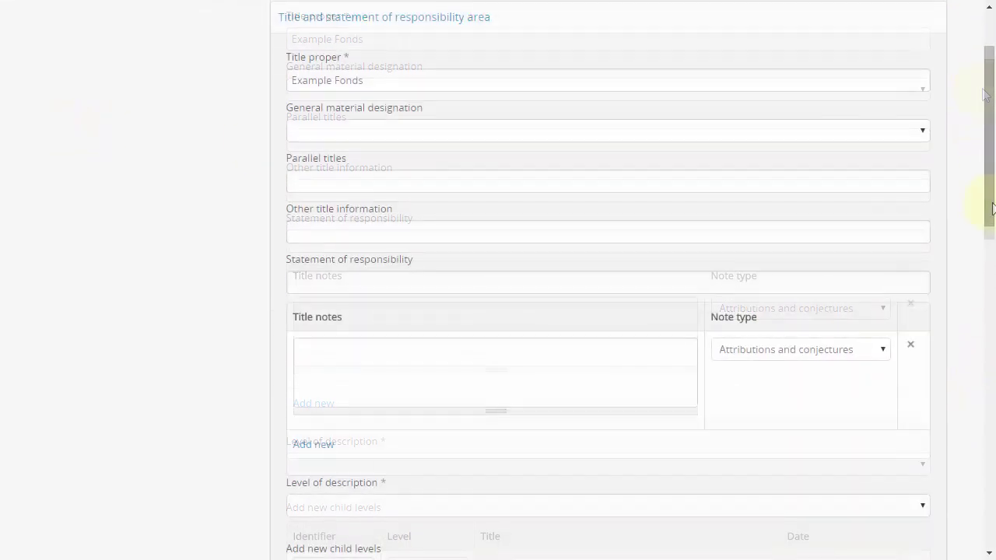
{"action": "left_click_drag", "start_coordinate": [985, 207], "coordinate": [988, 309]}
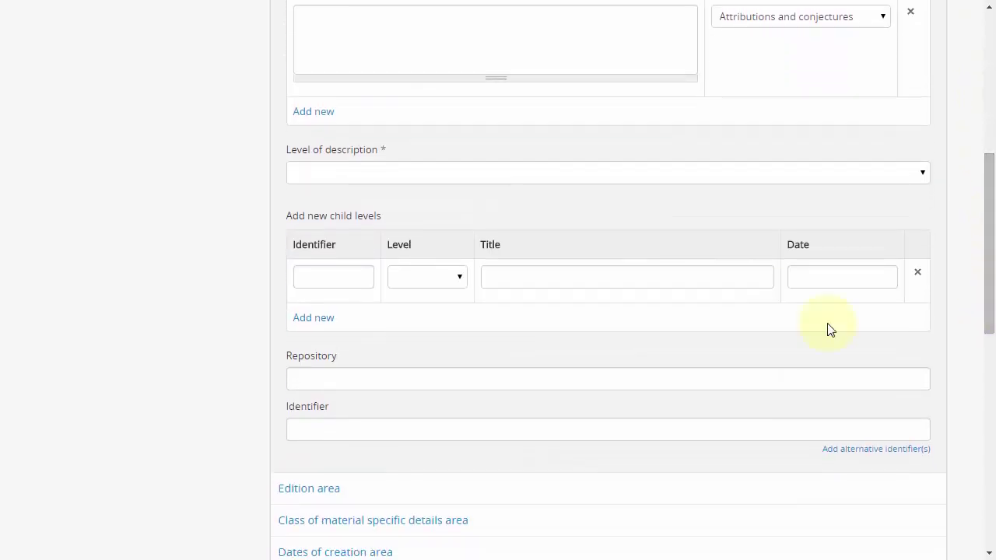
{"action": "left_click", "coordinate": [572, 383]}
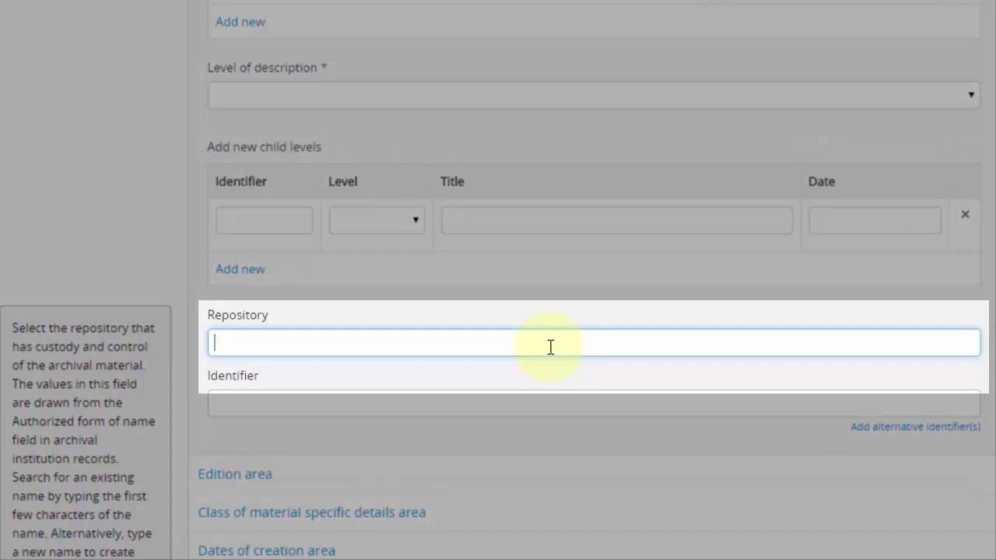
{"action": "type", "text": "council"}
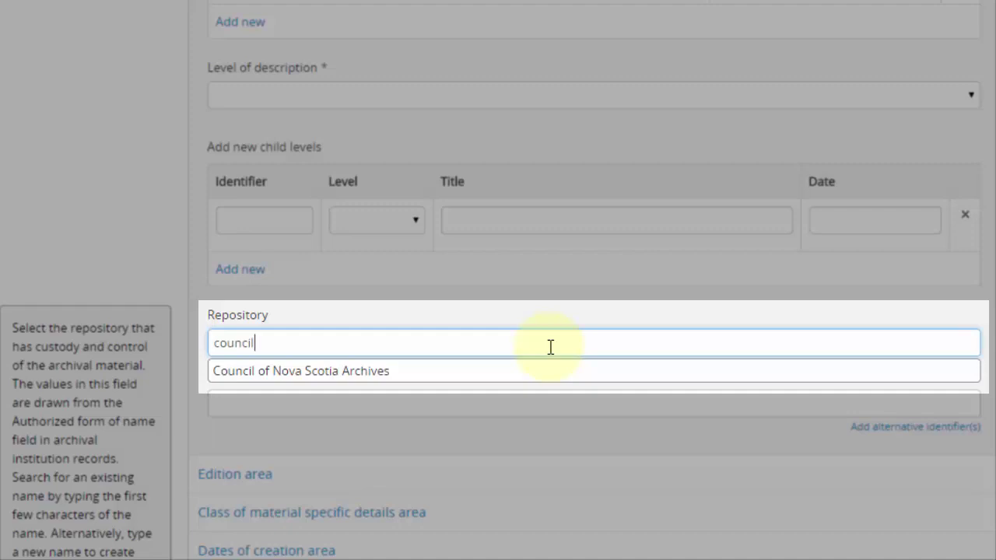
{"action": "left_click", "coordinate": [411, 372]}
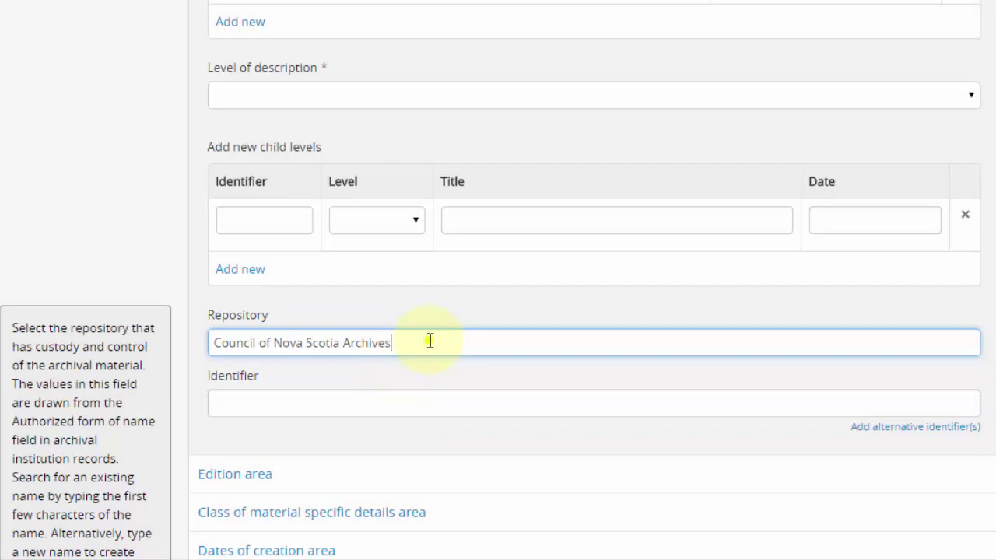
- Replace the repository with Halifax Regional Municipality Archives
{"action": "left_click_drag", "start_coordinate": [430, 341], "coordinate": [127, 338]}
{"action": "type", "text": "ar"}
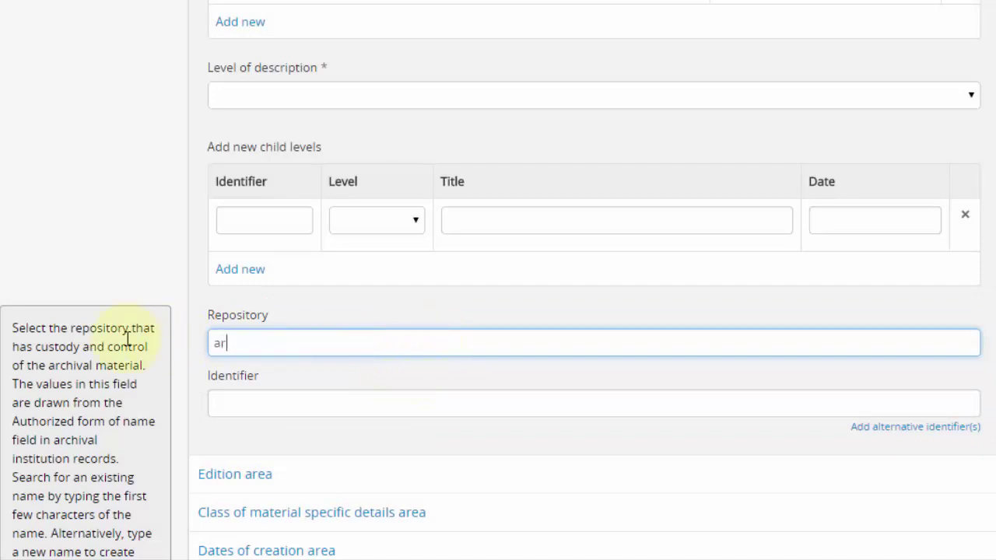
{"action": "key", "text": "BackSpace"}
{"action": "key", "text": "BackSpace"}
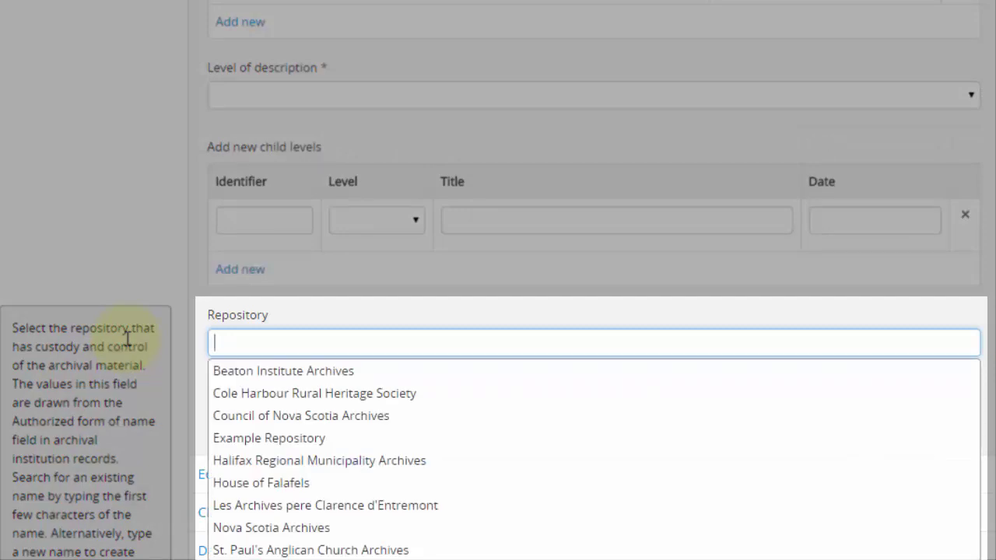
{"action": "type", "text": "halifax"}
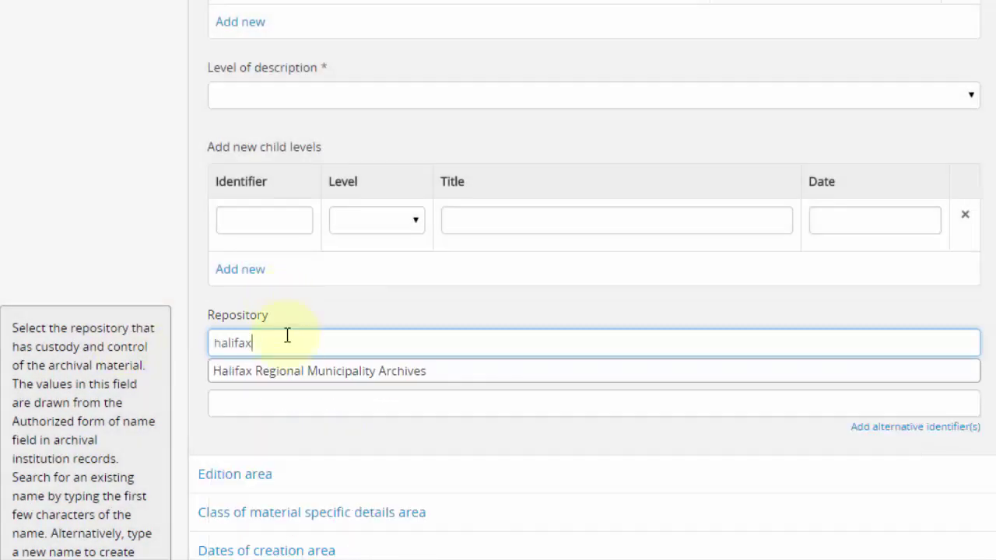
{"action": "left_click", "coordinate": [287, 370]}
- Switch the repository back to Council of Nova Scotia Archives
{"action": "left_click_drag", "start_coordinate": [440, 345], "coordinate": [151, 345]}
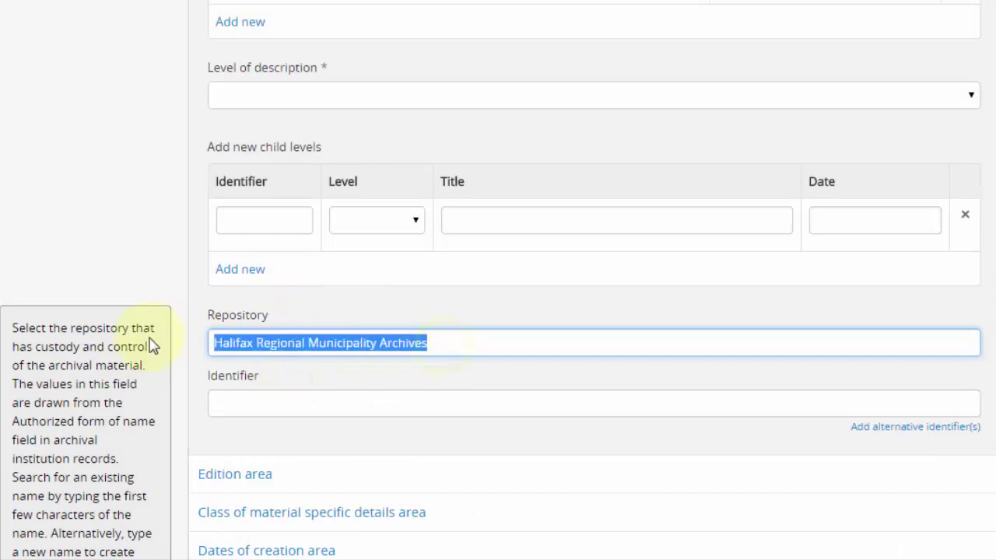
{"action": "type", "text": "council"}
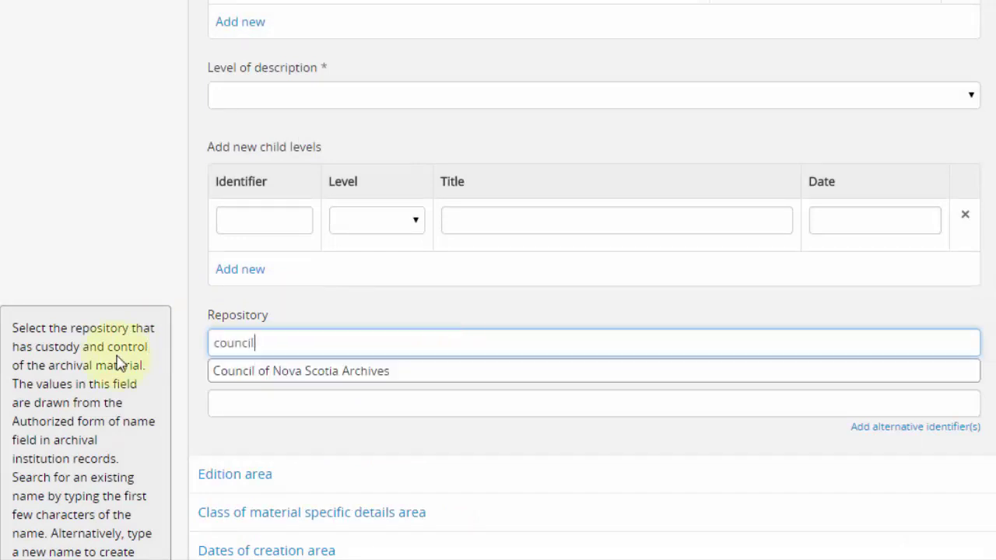
{"action": "left_click", "coordinate": [300, 373]}
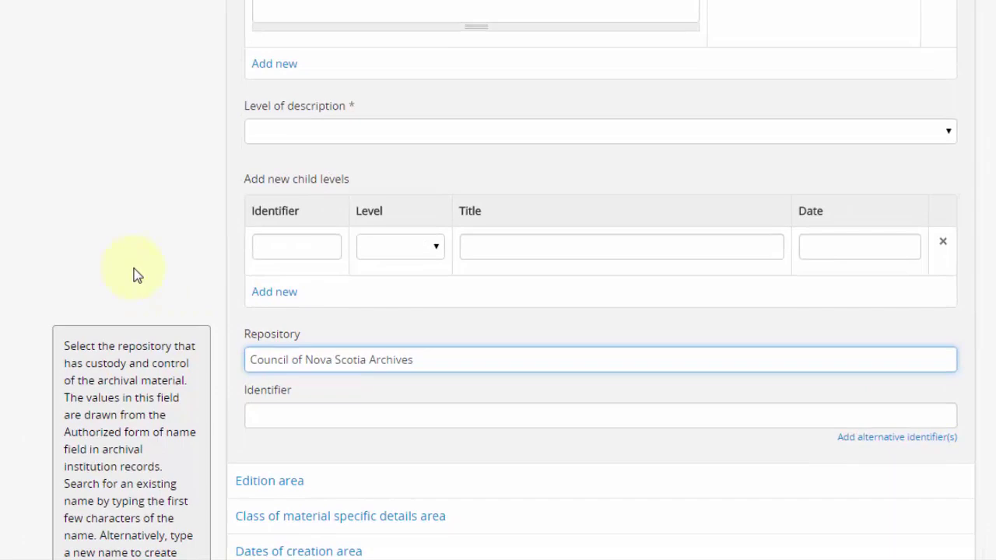
{"action": "left_click", "coordinate": [85, 245]}
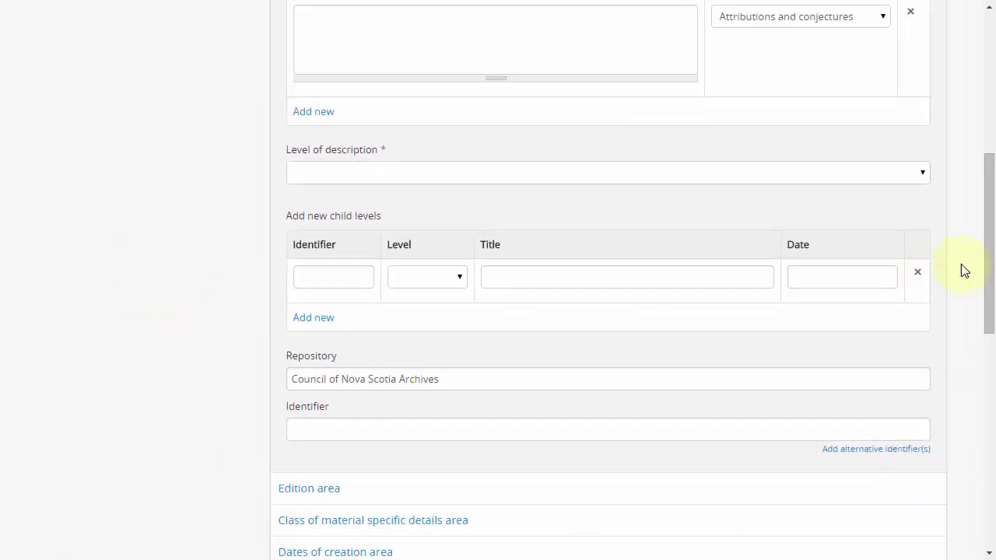
{"action": "left_click_drag", "start_coordinate": [990, 285], "coordinate": [988, 447]}
{"action": "left_click", "coordinate": [347, 113]}
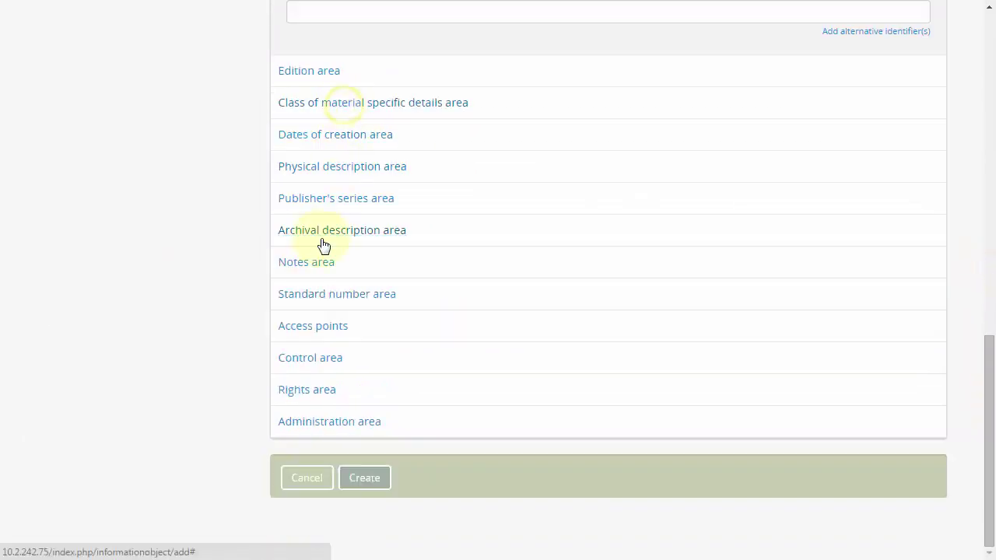
{"action": "left_click", "coordinate": [311, 261]}
{"action": "left_click_drag", "start_coordinate": [985, 258], "coordinate": [988, 302]}
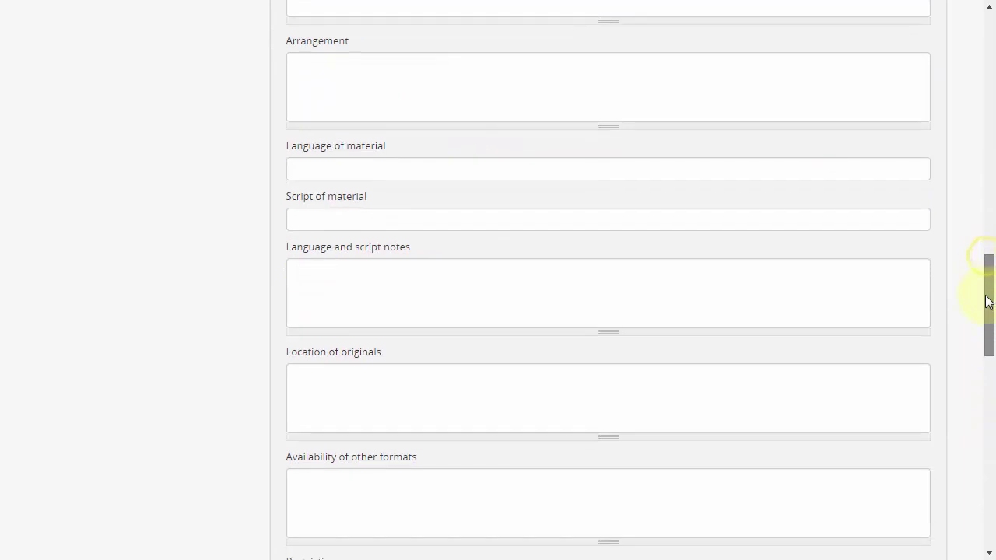
{"action": "left_click", "coordinate": [465, 166]}
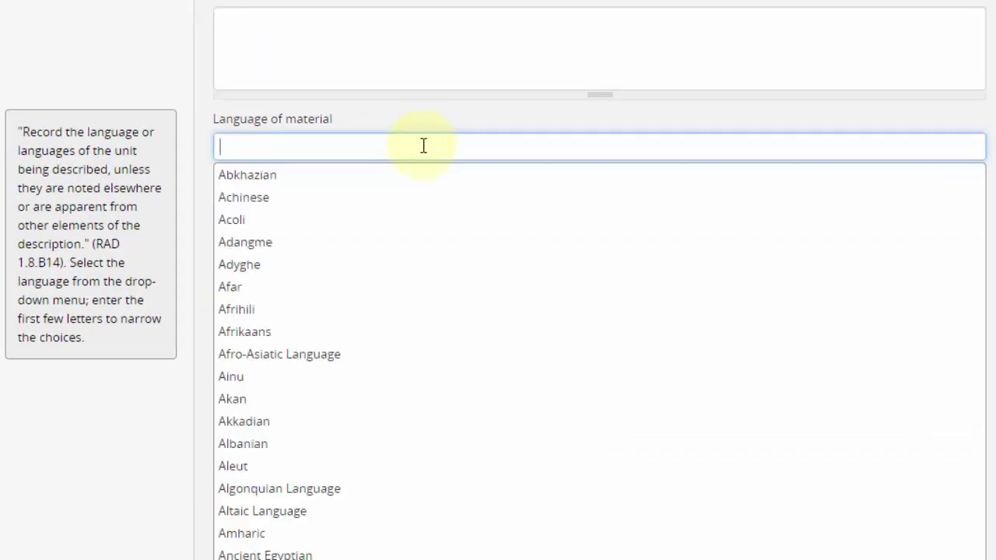
{"action": "type", "text": "eng"}
{"action": "left_click", "coordinate": [335, 176]}
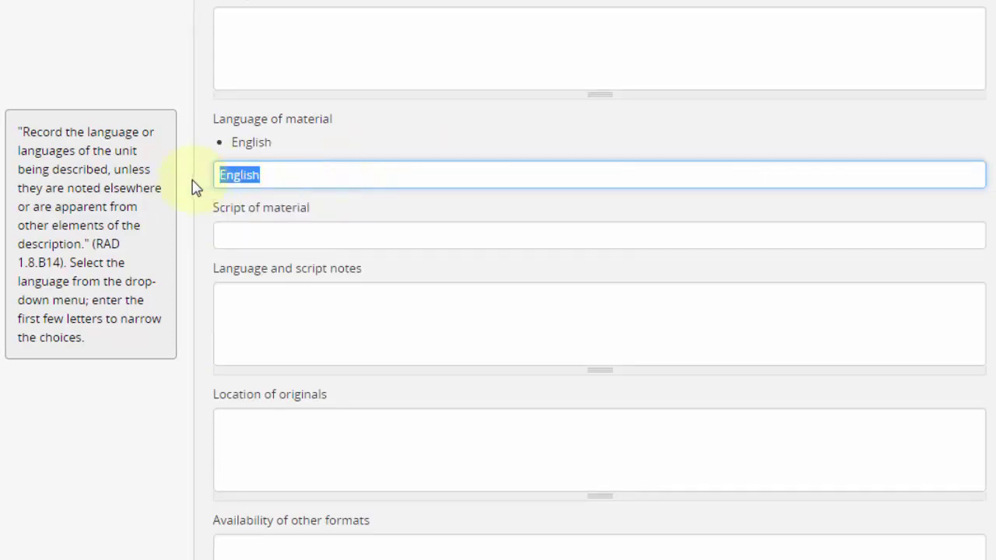
{"action": "type", "text": "fre"}
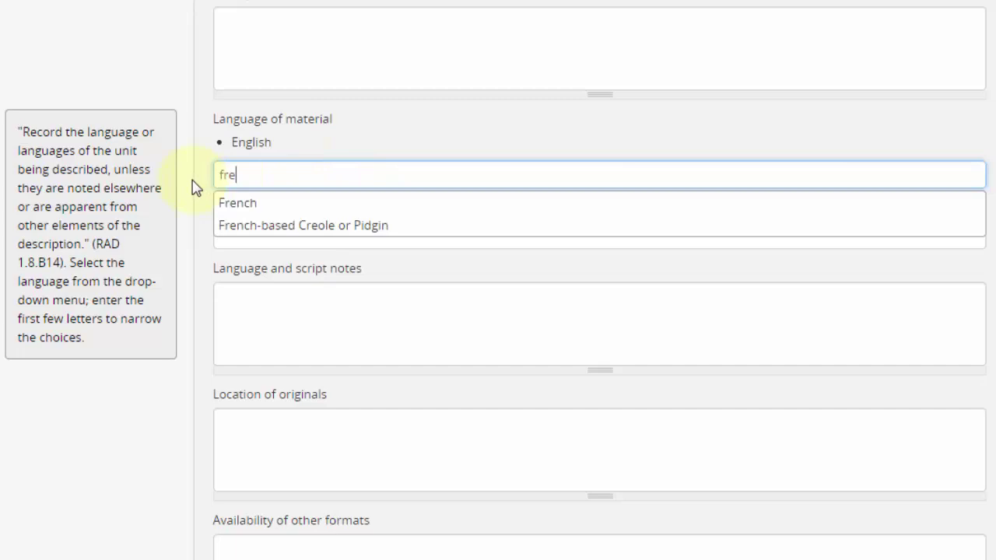
{"action": "left_click", "coordinate": [246, 205]}
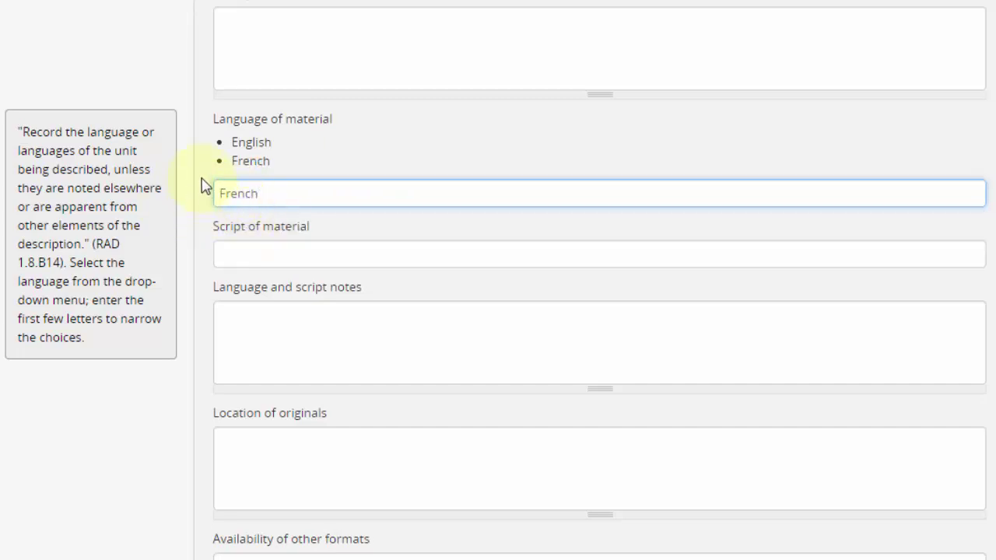
{"action": "left_click", "coordinate": [201, 186]}
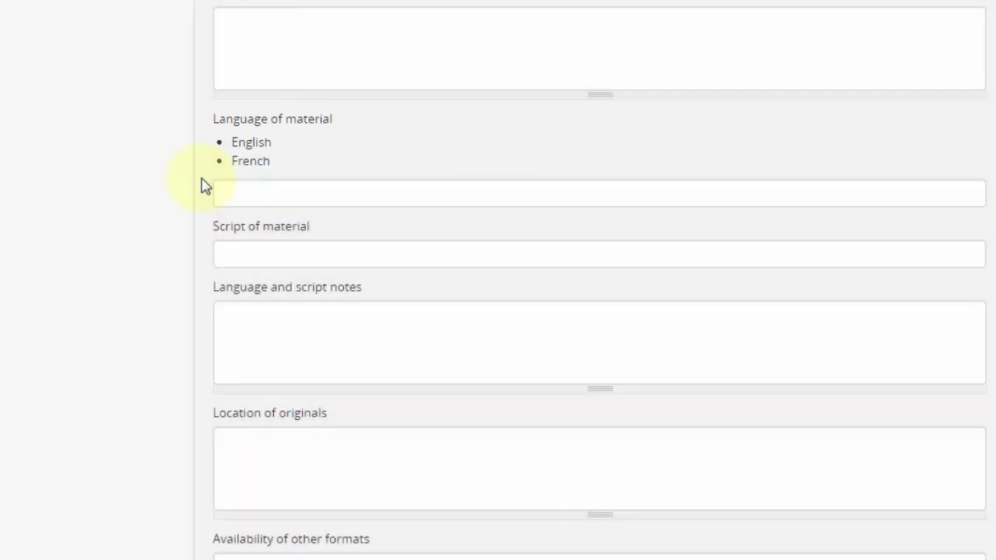
{"action": "mouse_move", "coordinate": [252, 163]}
{"action": "left_click", "coordinate": [220, 160]}
{"action": "left_click", "coordinate": [221, 143]}
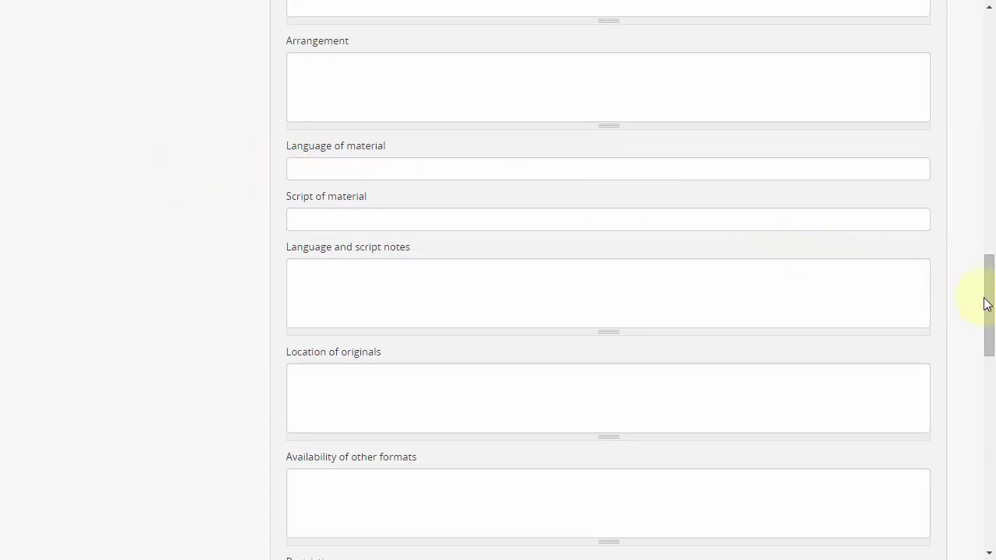
{"action": "left_click_drag", "start_coordinate": [985, 301], "coordinate": [985, 222]}
- Set Level of description to Fonds, after trying Item and Collection
{"action": "left_click", "coordinate": [877, 249]}
{"action": "left_click_drag", "start_coordinate": [985, 367], "coordinate": [958, 176]}
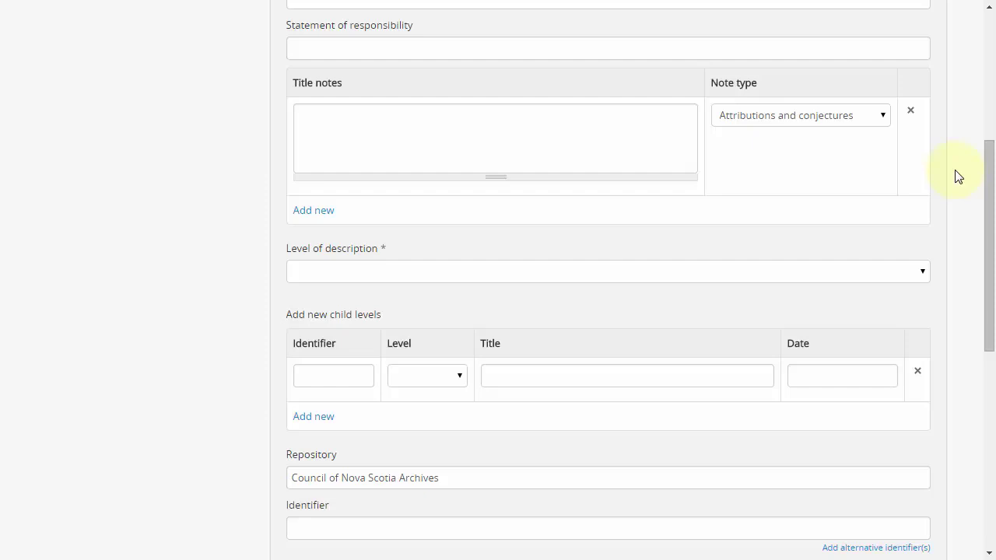
{"action": "left_click", "coordinate": [658, 271]}
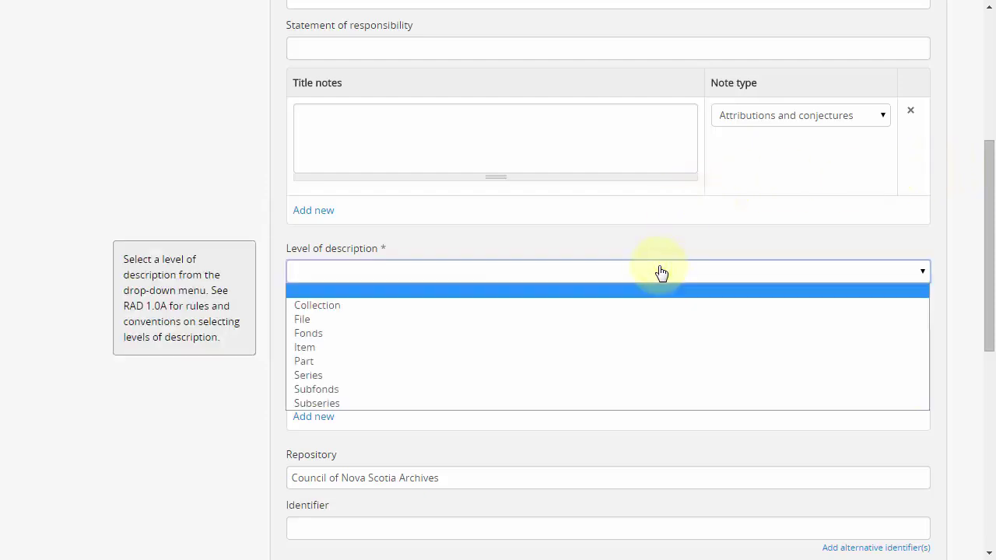
{"action": "left_click", "coordinate": [528, 333]}
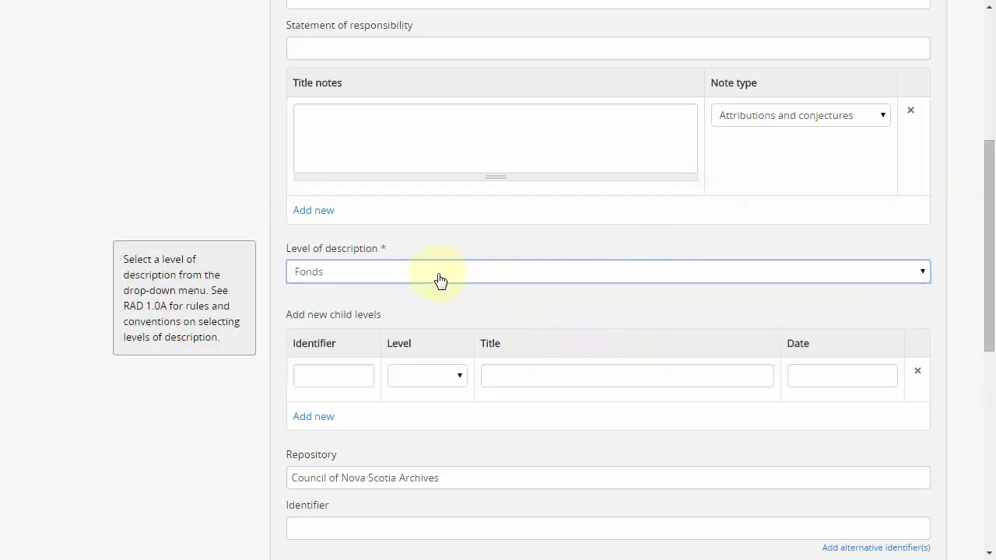
{"action": "left_click", "coordinate": [371, 275]}
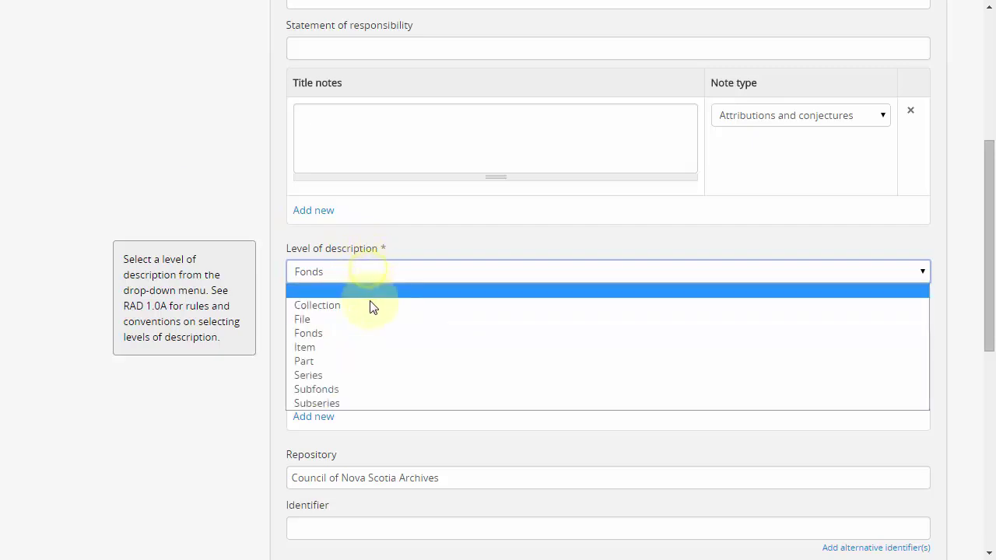
{"action": "left_click", "coordinate": [371, 348]}
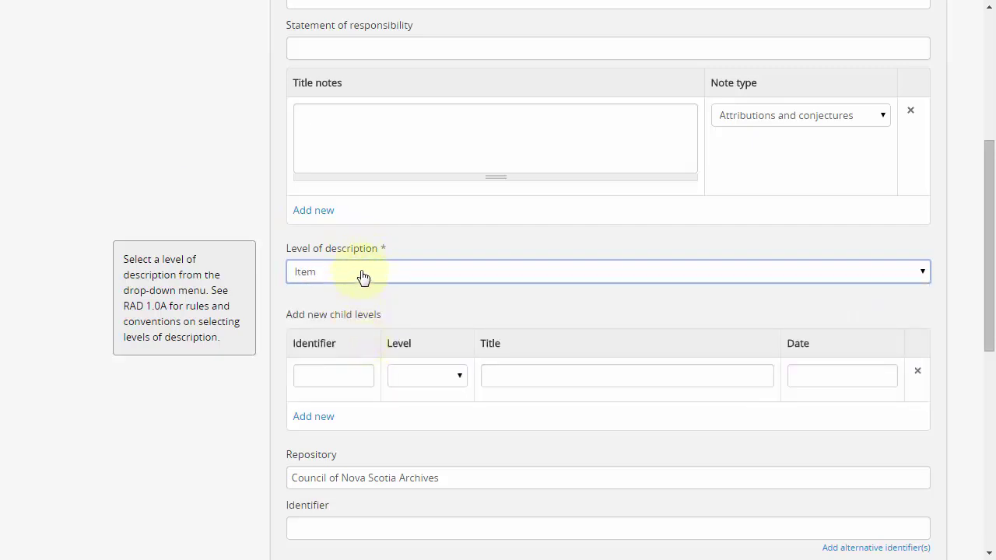
{"action": "left_click", "coordinate": [363, 274]}
{"action": "left_click", "coordinate": [350, 305]}
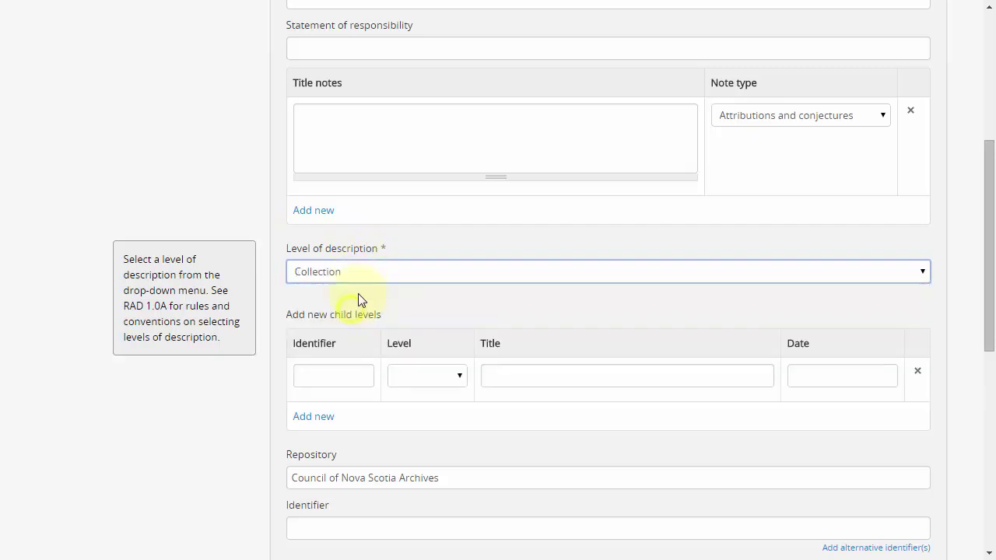
{"action": "left_click", "coordinate": [358, 274]}
{"action": "left_click", "coordinate": [349, 337]}
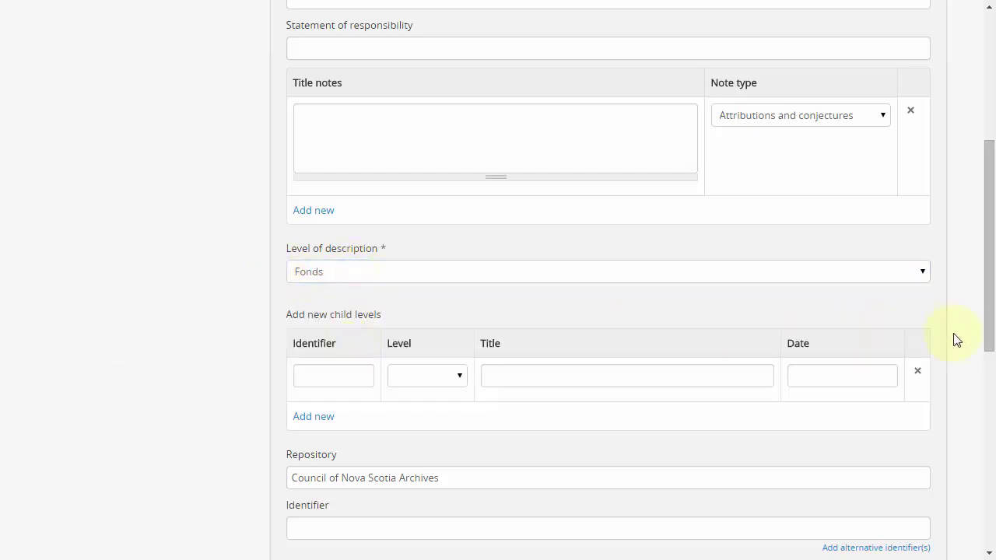
- Add Architectural drawing, Cartographic material and Textual record, then remove all but Cartographic material
{"action": "left_click_drag", "start_coordinate": [988, 329], "coordinate": [974, 229]}
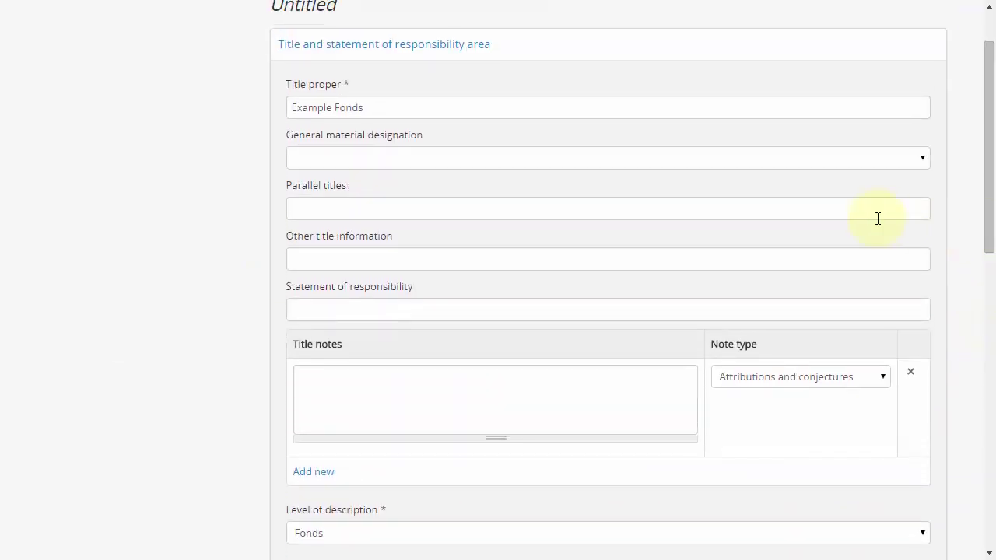
{"action": "left_click", "coordinate": [471, 160]}
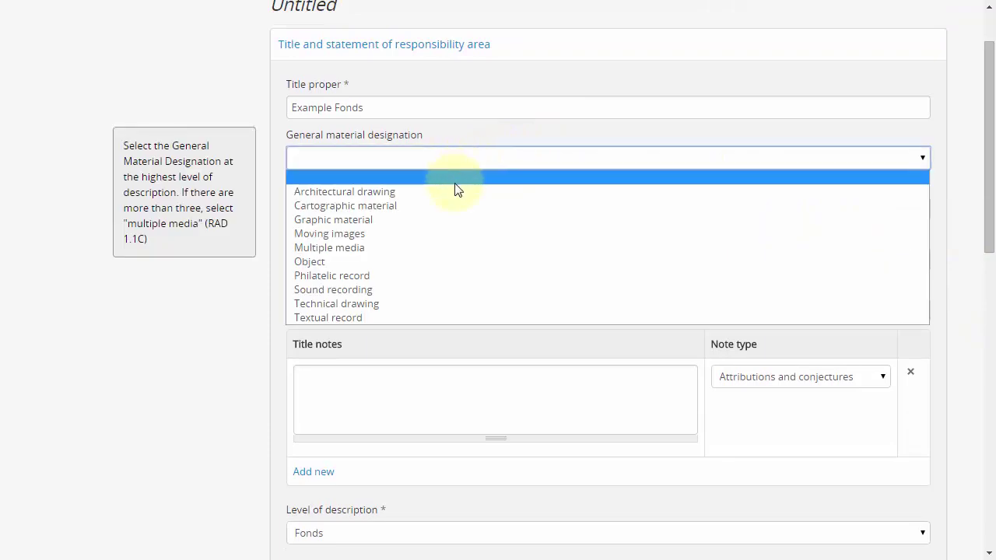
{"action": "left_click", "coordinate": [451, 191]}
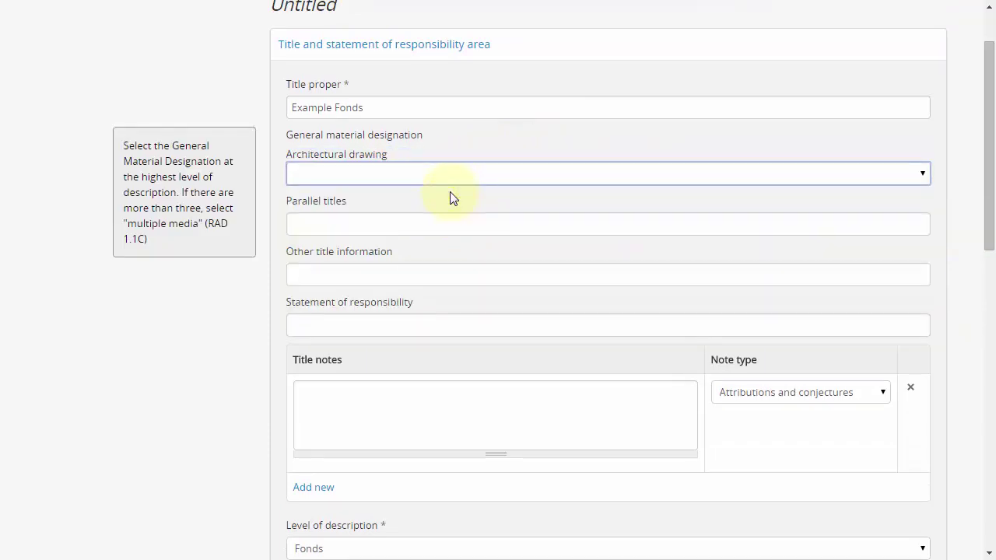
{"action": "left_click", "coordinate": [455, 179]}
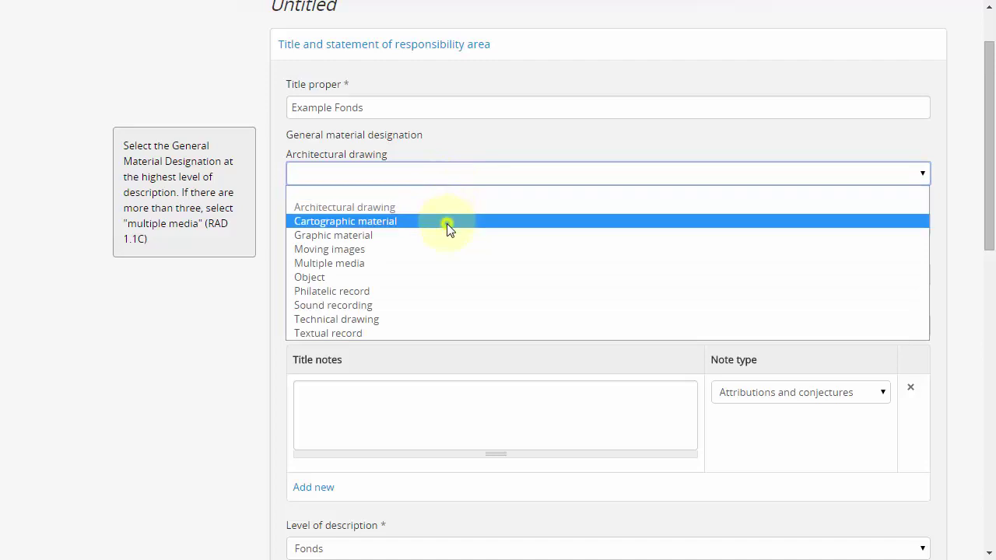
{"action": "left_click", "coordinate": [449, 222]}
{"action": "left_click", "coordinate": [441, 199]}
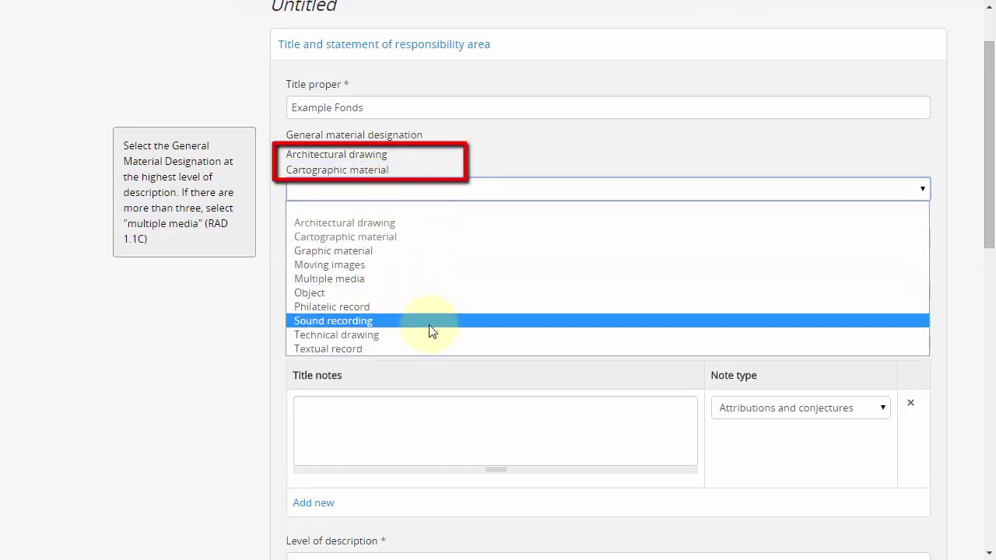
{"action": "left_click", "coordinate": [429, 346]}
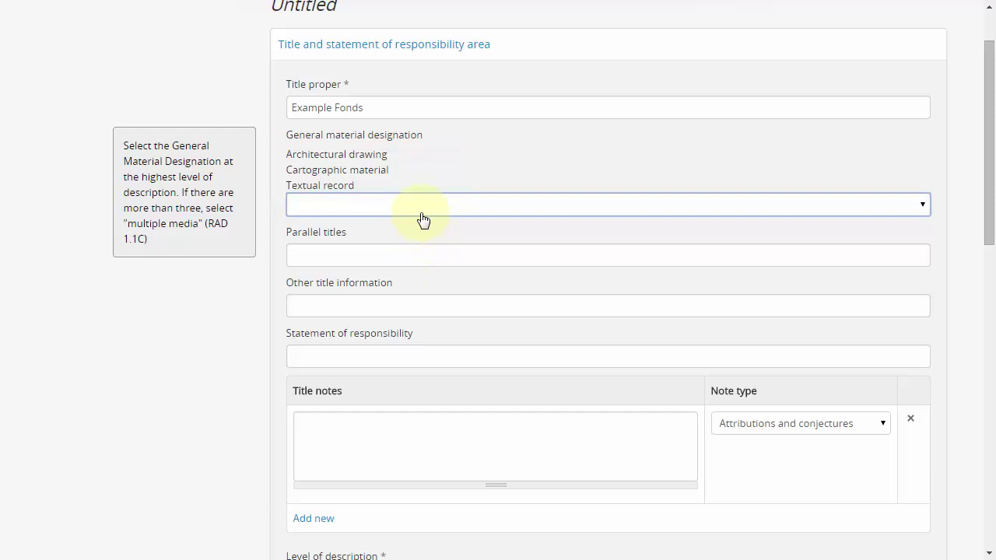
{"action": "left_click", "coordinate": [312, 188]}
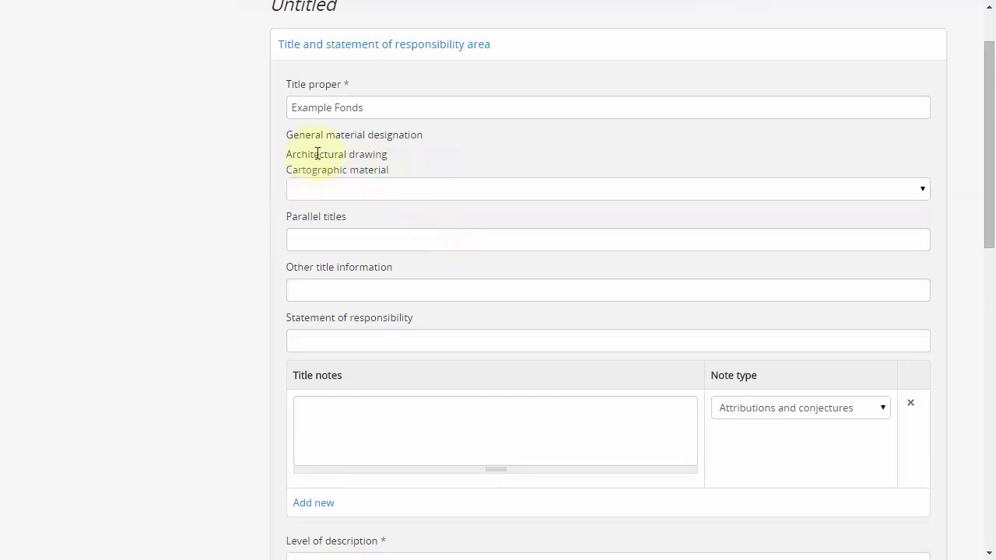
{"action": "left_click", "coordinate": [317, 154]}
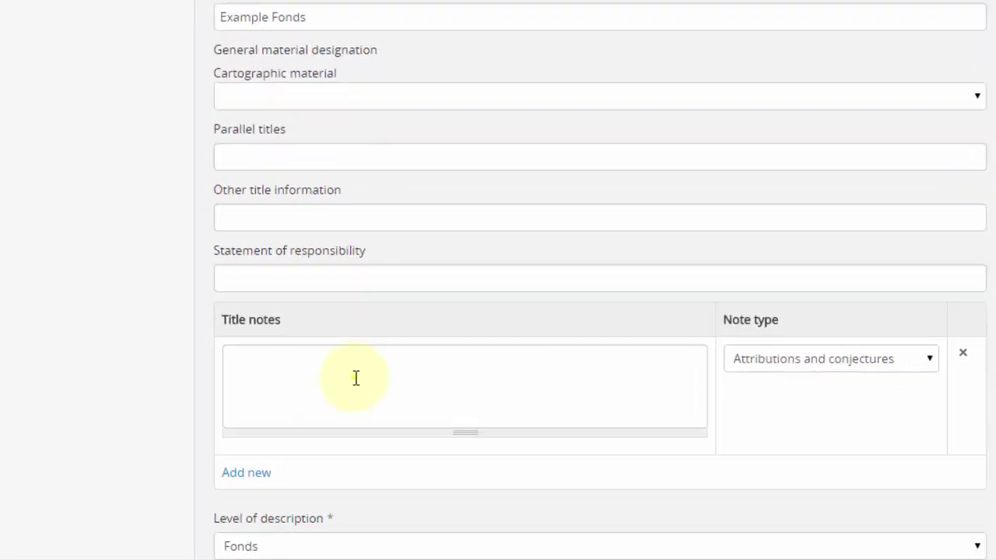
{"action": "left_click", "coordinate": [355, 378]}
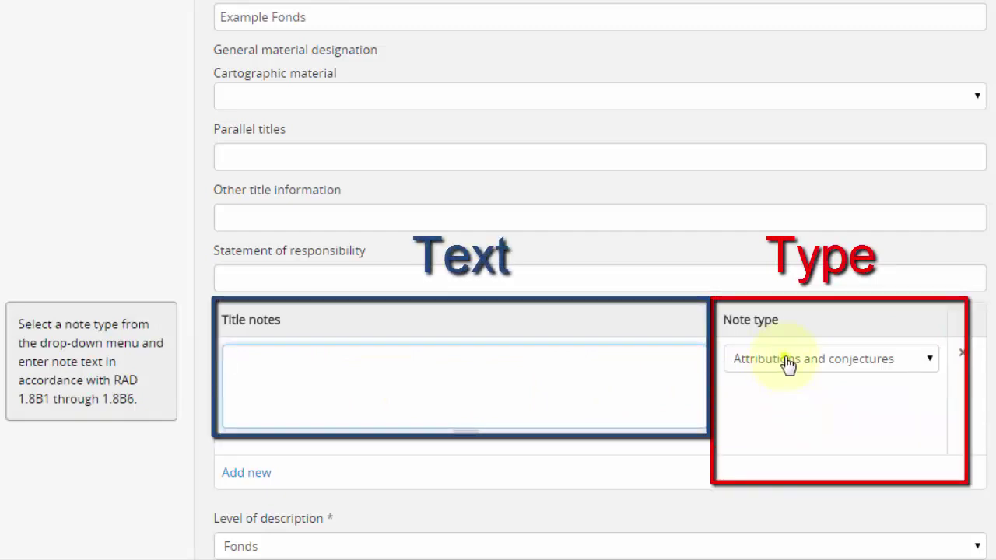
{"action": "left_click", "coordinate": [787, 362]}
{"action": "left_click", "coordinate": [788, 467]}
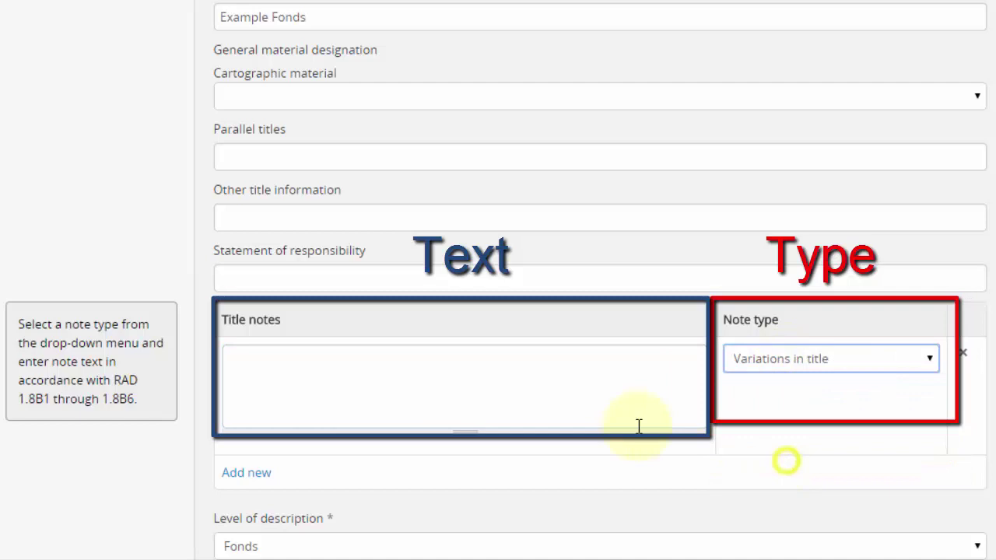
{"action": "left_click", "coordinate": [453, 389]}
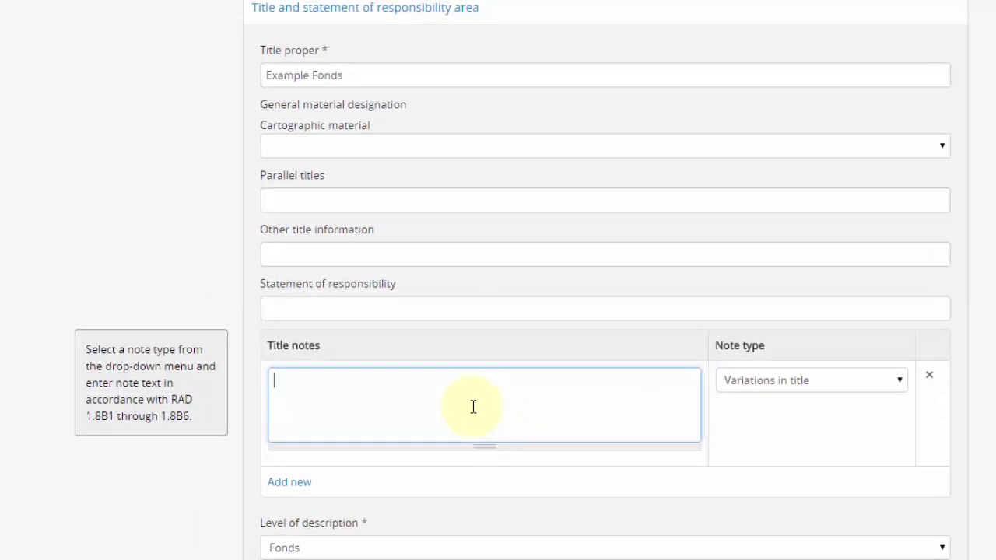
{"action": "type", "text": "Formerly called Example Collection."}
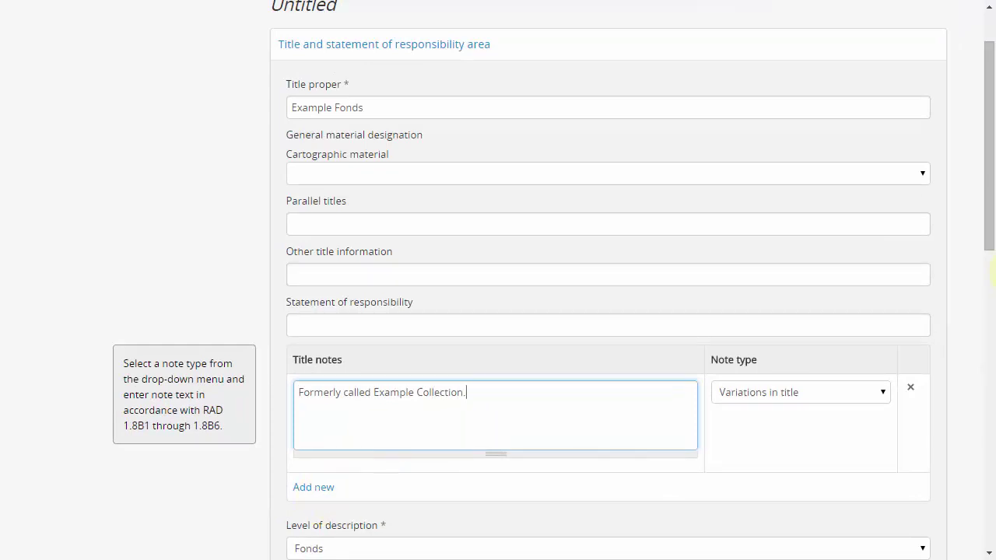
{"action": "left_click_drag", "start_coordinate": [990, 237], "coordinate": [991, 313]}
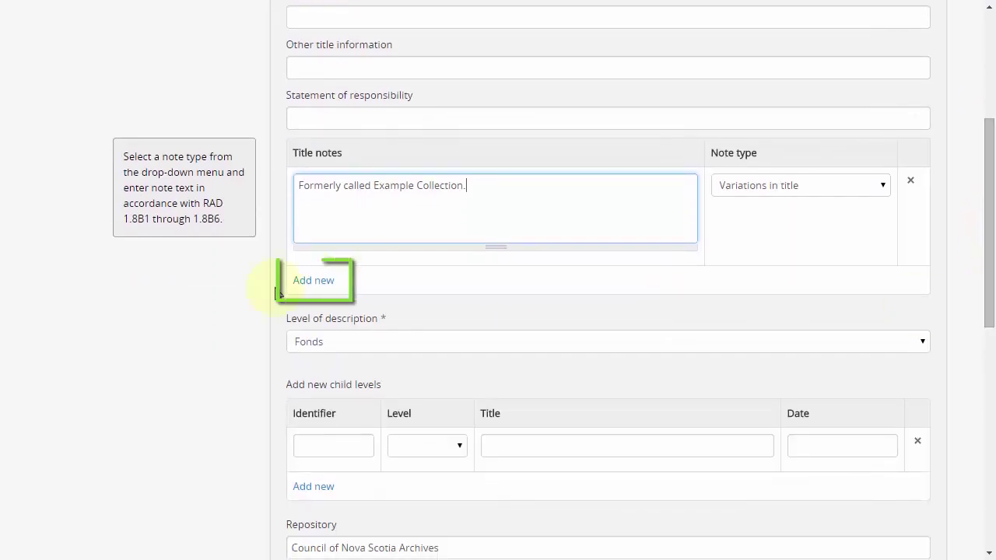
{"action": "left_click", "coordinate": [321, 281]}
{"action": "left_click", "coordinate": [767, 288]}
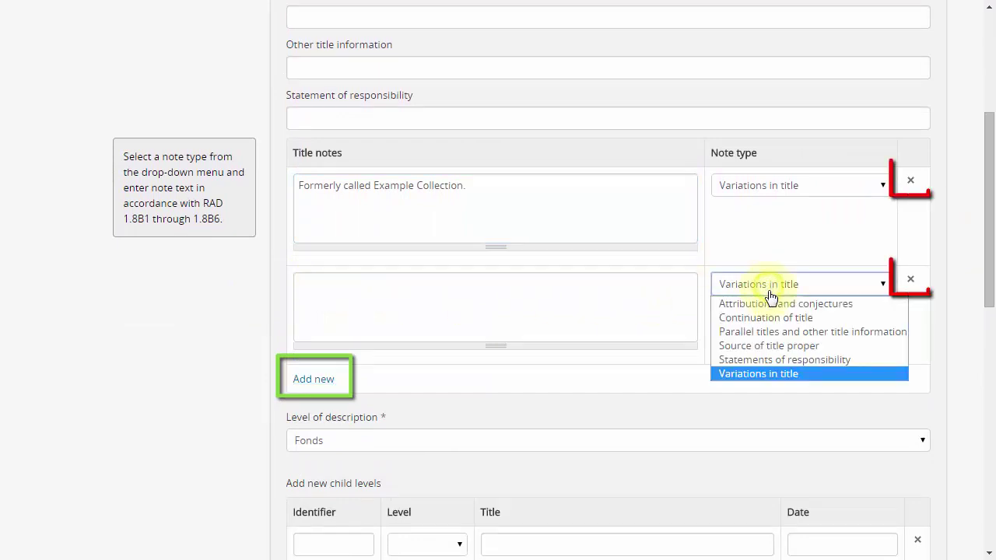
{"action": "left_click", "coordinate": [769, 346]}
{"action": "left_click", "coordinate": [529, 298]}
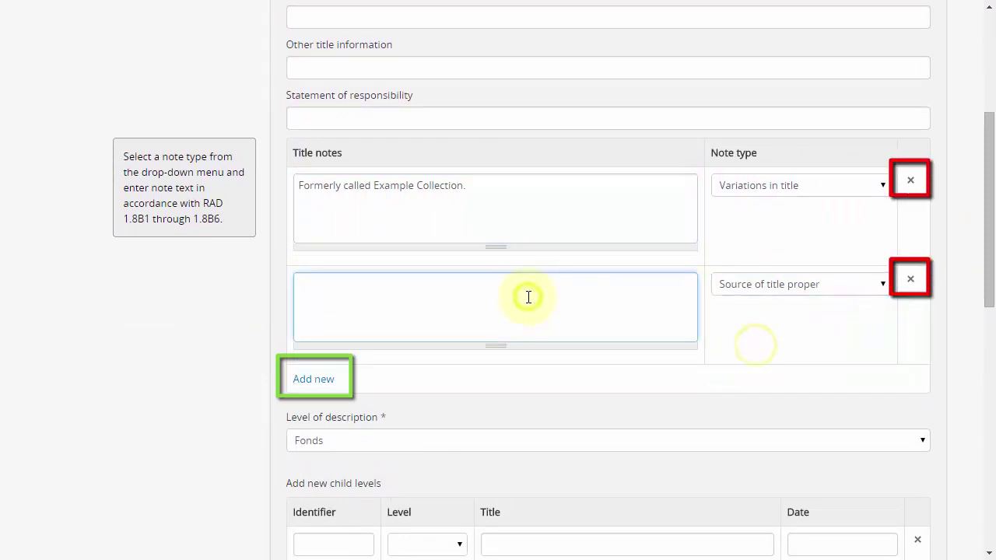
{"action": "type", "text": "Title comes from contents."}
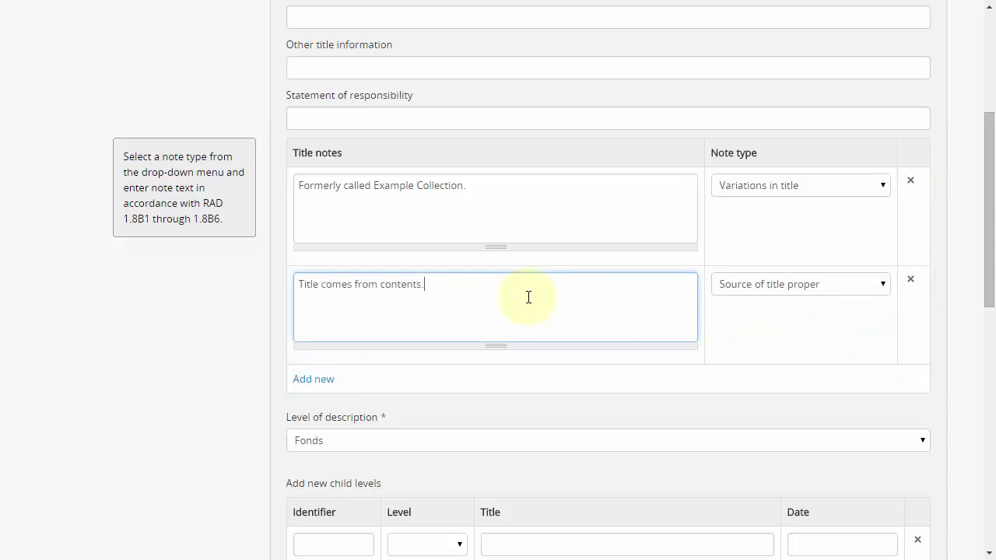
{"action": "left_click", "coordinate": [911, 181]}
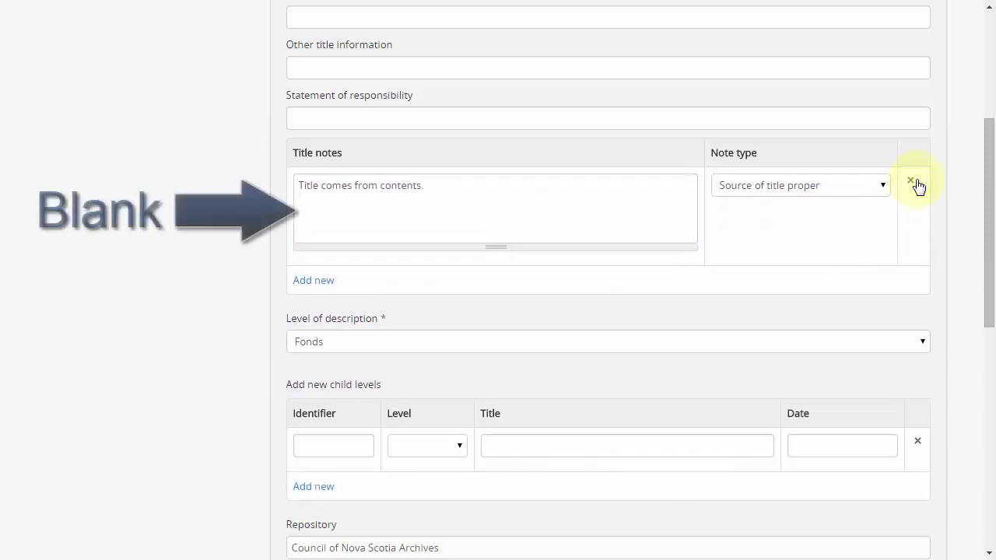
{"action": "left_click", "coordinate": [913, 182]}
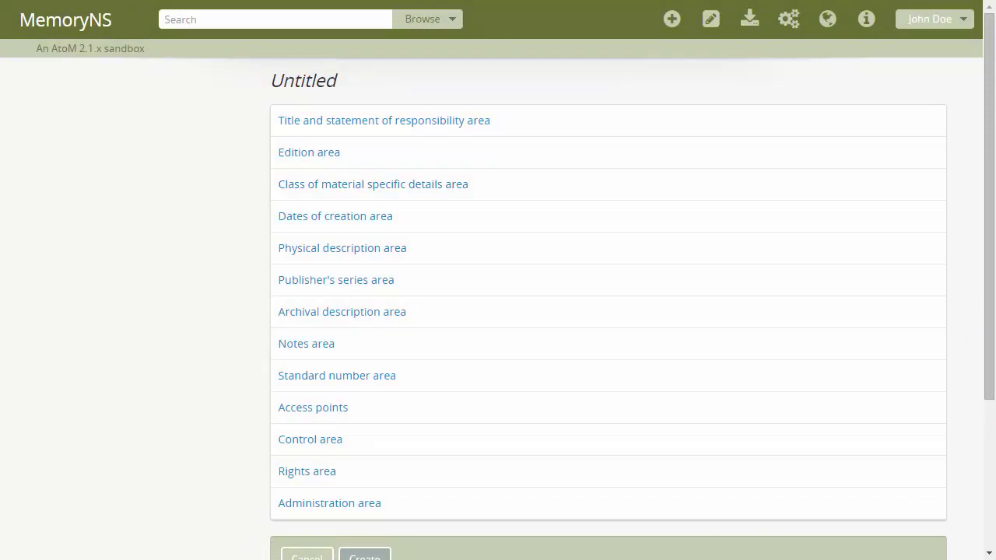
- Expand the Title area and enter title proper 'Example Fonds'
{"action": "left_click", "coordinate": [544, 122]}
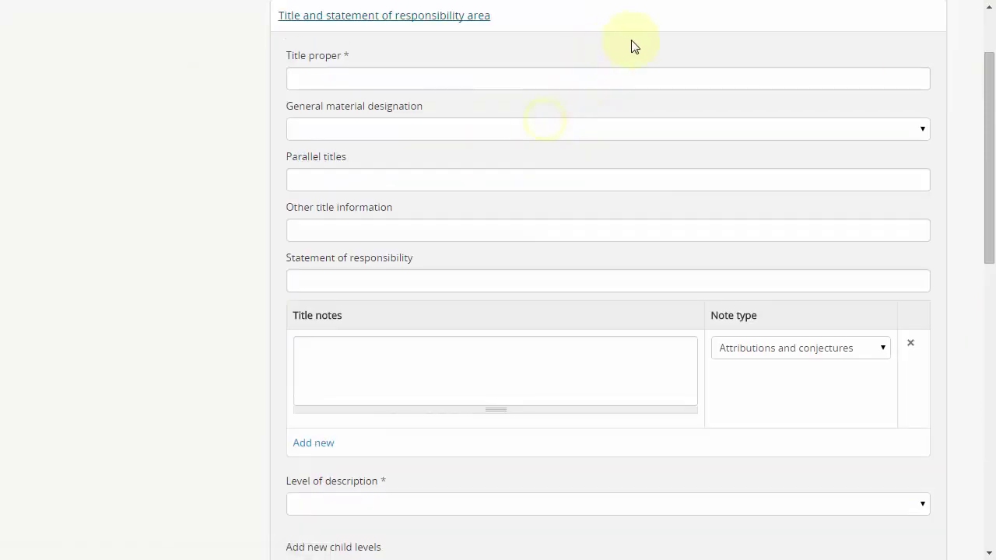
{"action": "left_click", "coordinate": [622, 78]}
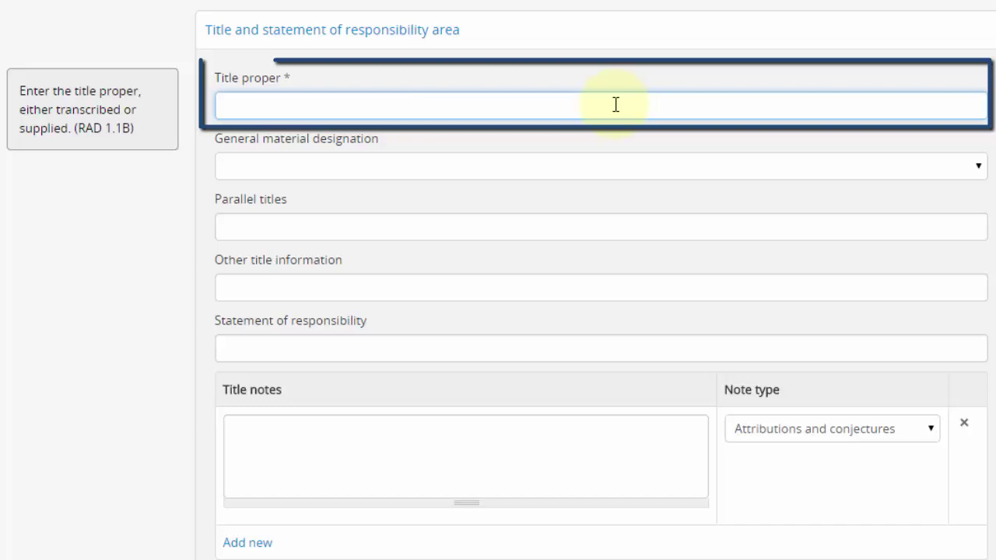
{"action": "type", "text": "Example Fonds"}
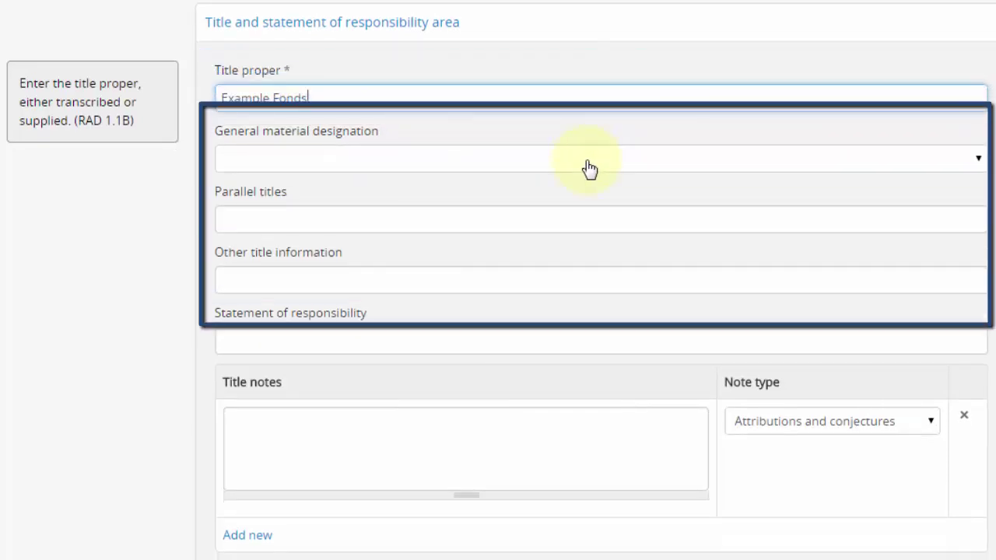
- Set material designation to Textual record and level of description to Fonds
{"action": "left_click", "coordinate": [589, 169]}
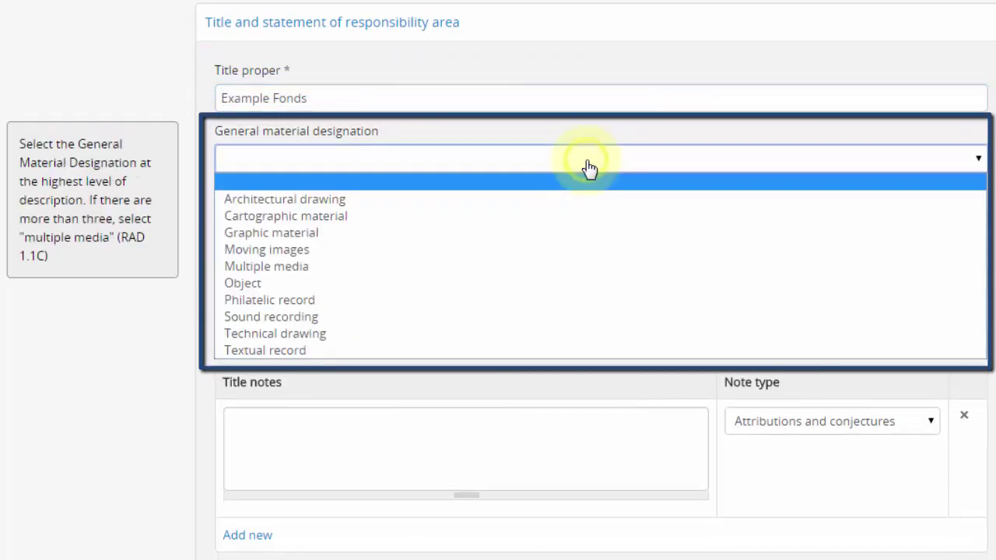
{"action": "left_click", "coordinate": [537, 350]}
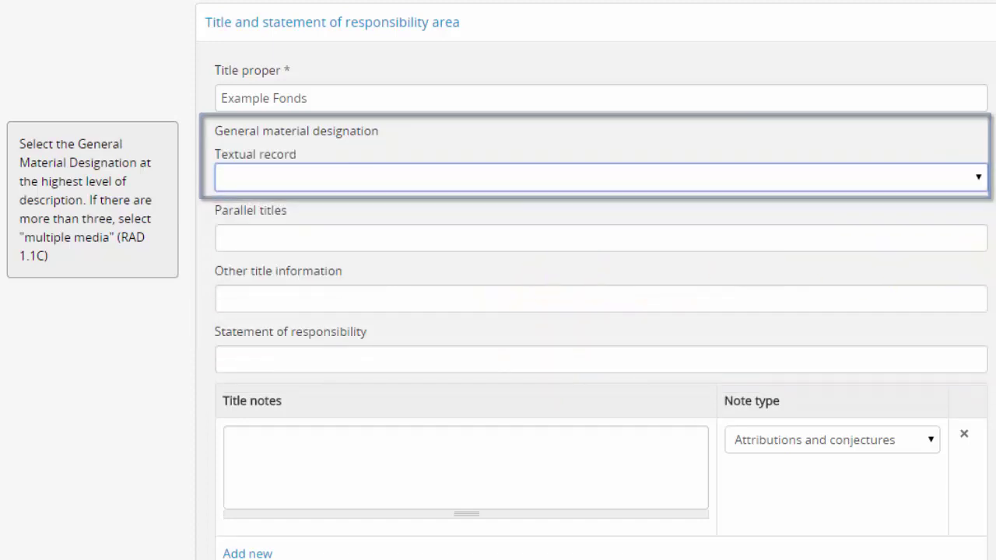
{"action": "scroll", "coordinate": [799, 265], "scroll_direction": "down", "scroll_amount": 5}
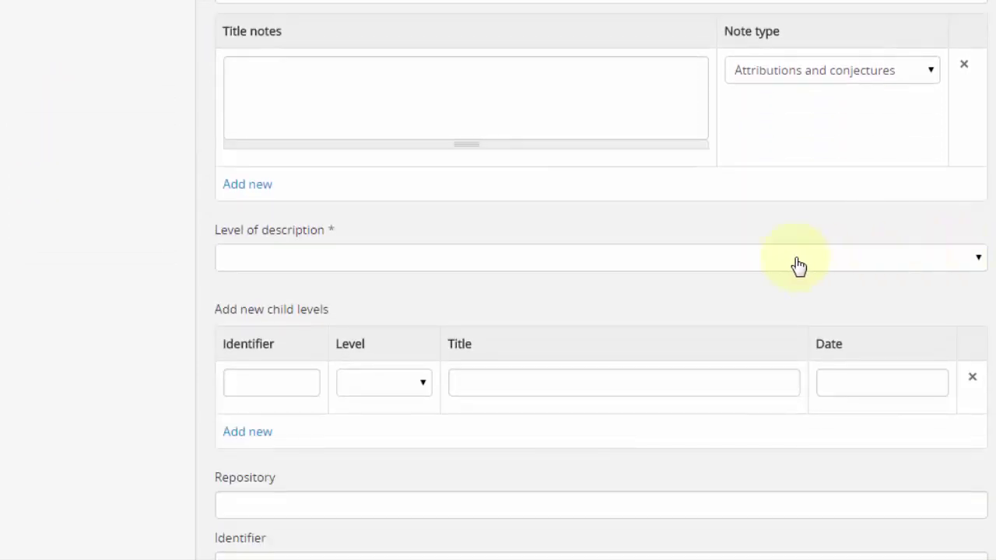
{"action": "left_click", "coordinate": [800, 266]}
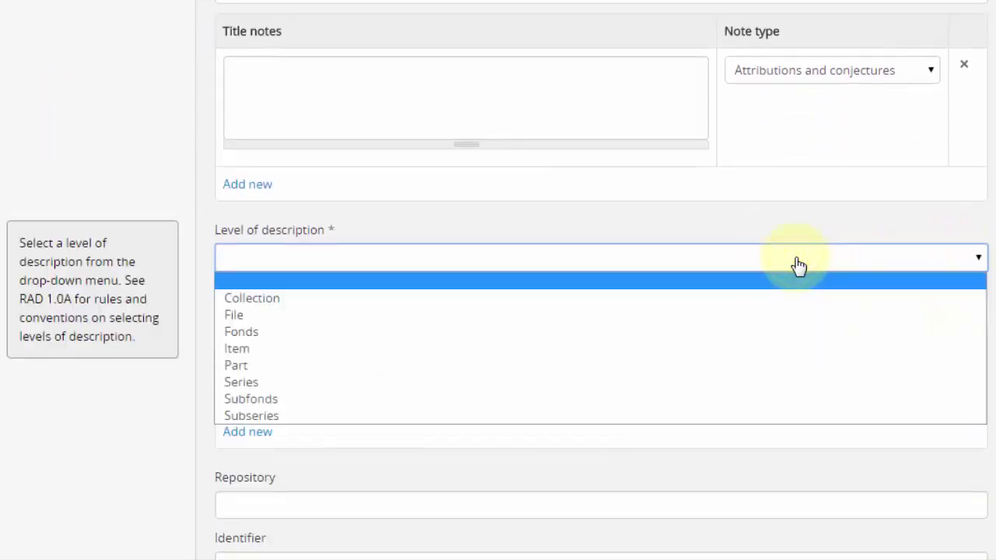
{"action": "left_click", "coordinate": [778, 333]}
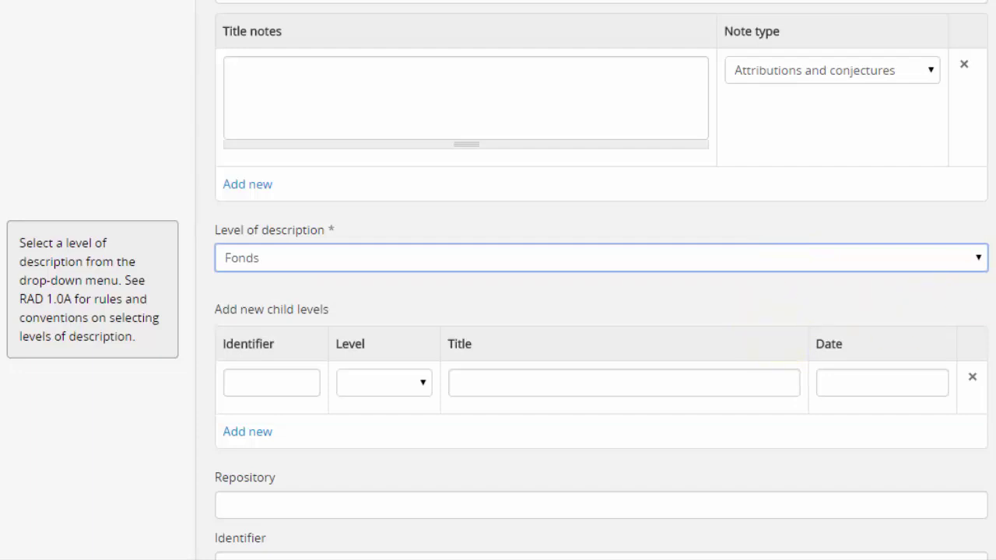
{"action": "scroll", "coordinate": [796, 410], "scroll_direction": "down", "scroll_amount": 1}
- Set the repository to Council of Nova Scotia Archives via the 'council' autocomplete
{"action": "left_click", "coordinate": [752, 421]}
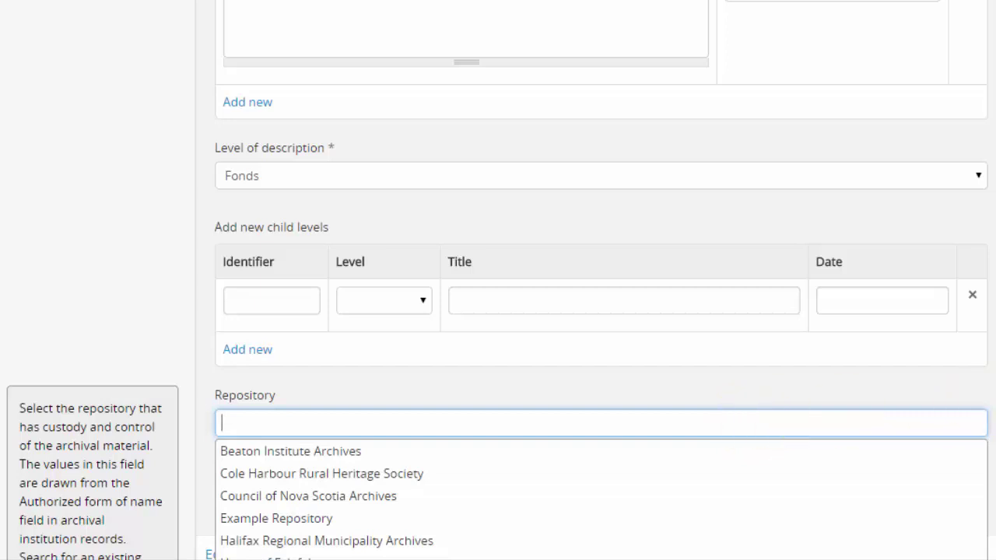
{"action": "scroll", "coordinate": [810, 312], "scroll_direction": "down", "scroll_amount": 3}
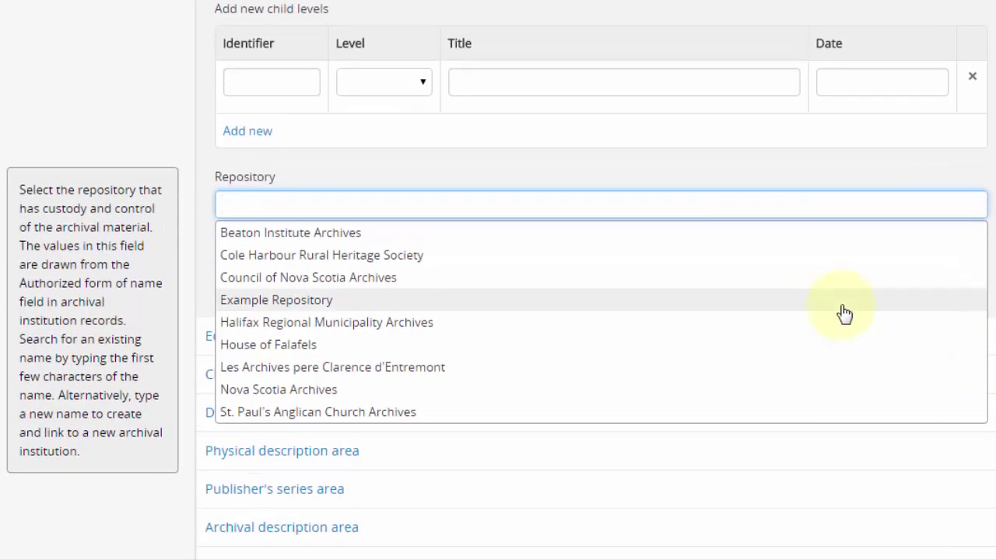
{"action": "type", "text": "council"}
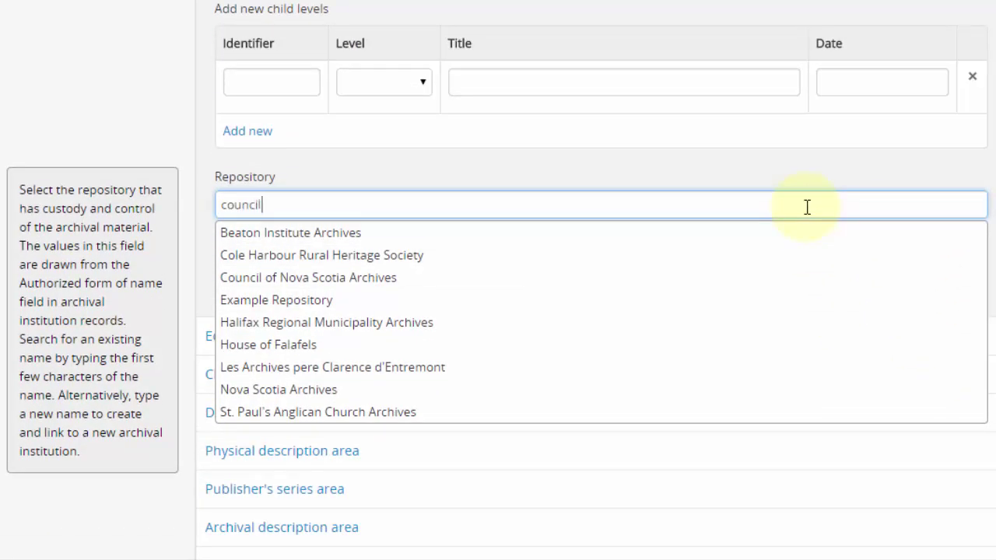
{"action": "left_click", "coordinate": [545, 241]}
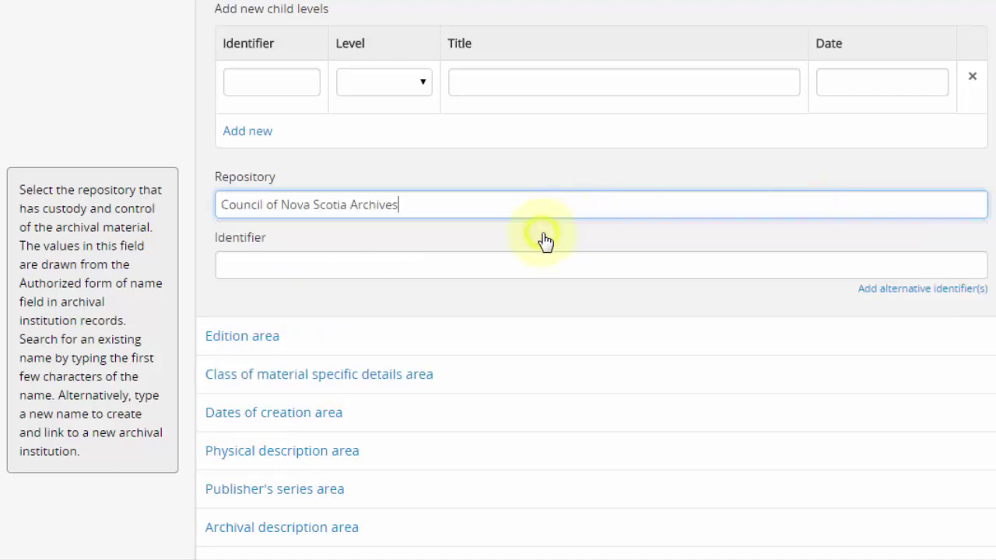
- Enter 'MG 123' as the Identifier
{"action": "left_click", "coordinate": [512, 268]}
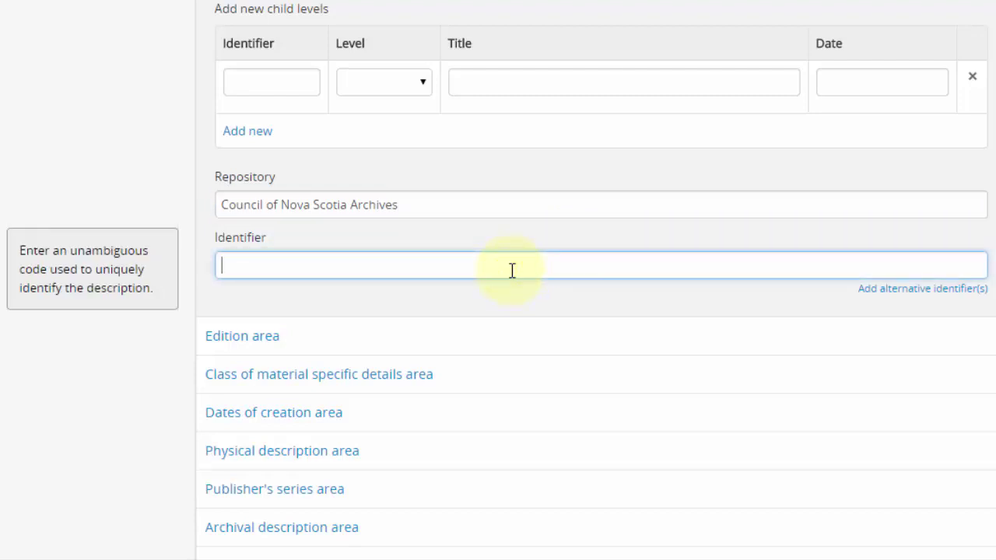
{"action": "type", "text": "MG 123"}
{"action": "scroll", "coordinate": [592, 311], "scroll_direction": "up", "scroll_amount": 8}
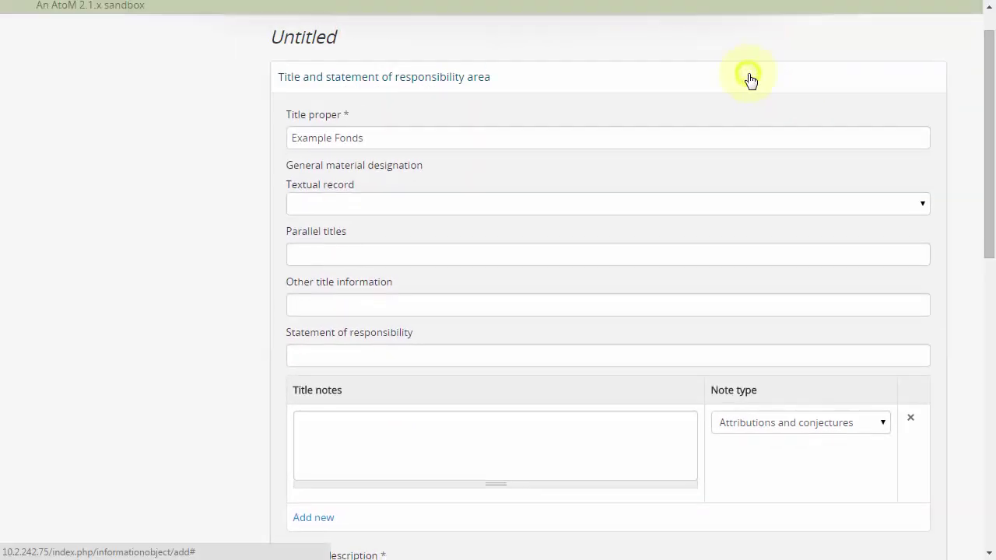
- Collapse the Title area, glance at Edition and Class of material, then expand Dates of creation
{"action": "left_click", "coordinate": [749, 80]}
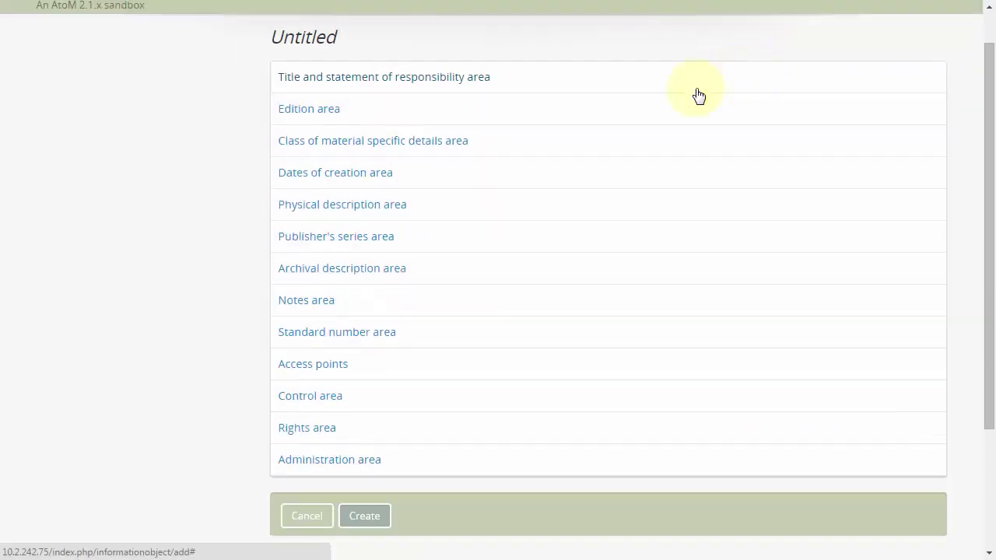
{"action": "left_click", "coordinate": [655, 111]}
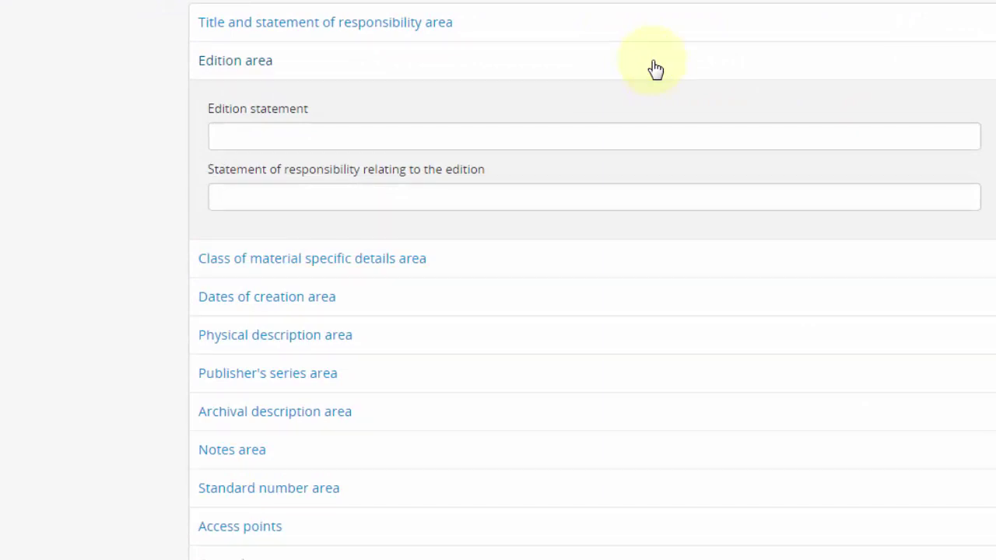
{"action": "left_click", "coordinate": [656, 68]}
{"action": "left_click", "coordinate": [643, 102]}
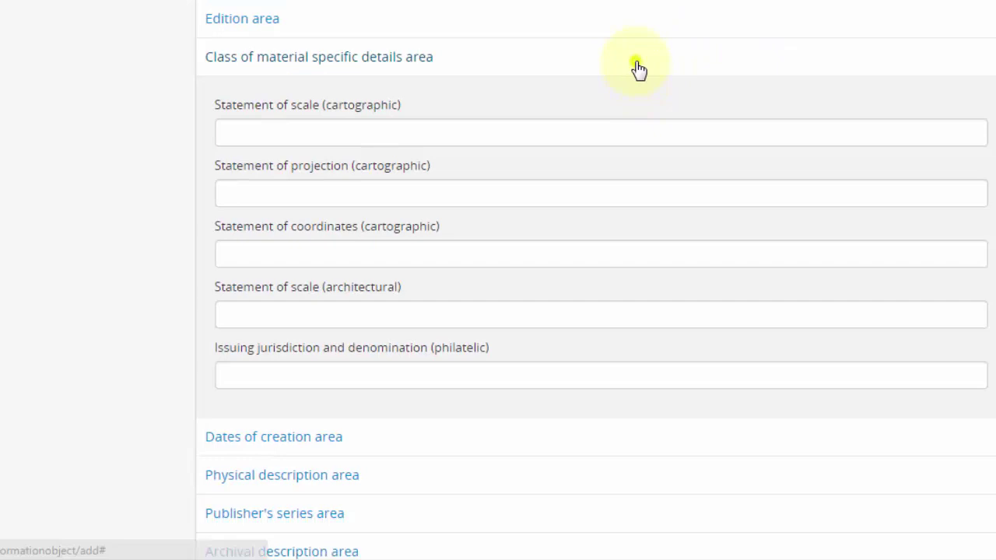
{"action": "left_click", "coordinate": [632, 111]}
{"action": "left_click", "coordinate": [637, 100]}
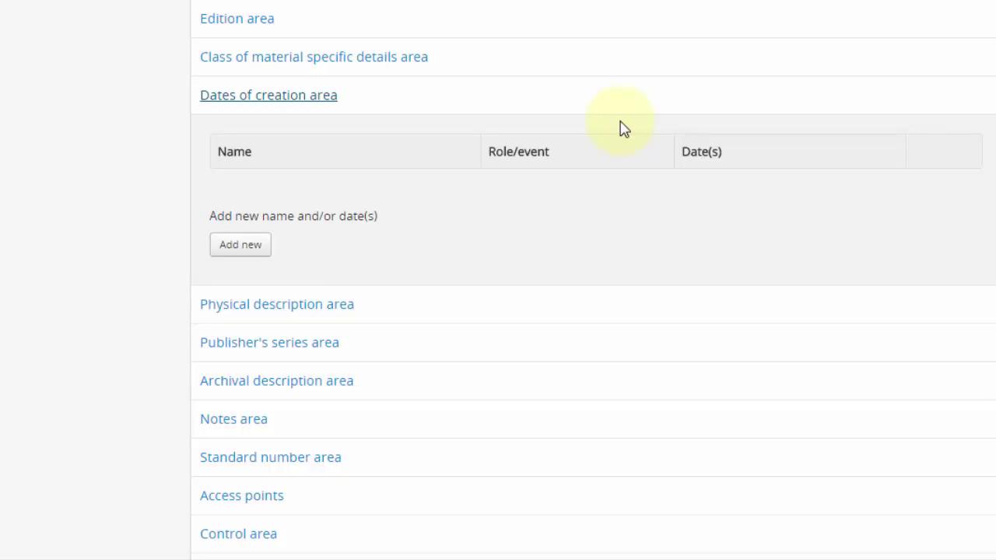
- Start a new event with the matching person's authority record as actor and Creation as type
{"action": "left_click", "coordinate": [257, 248]}
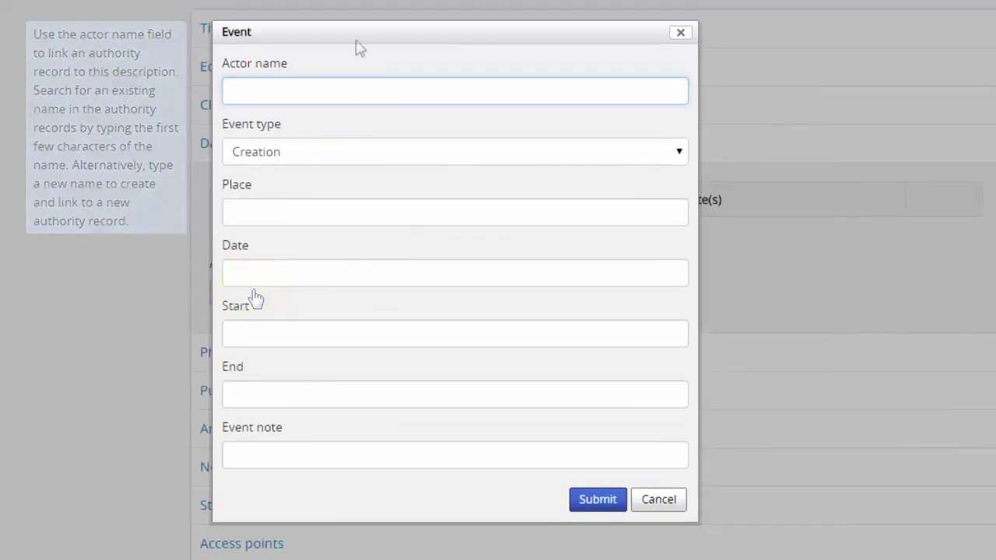
{"action": "left_click", "coordinate": [359, 47]}
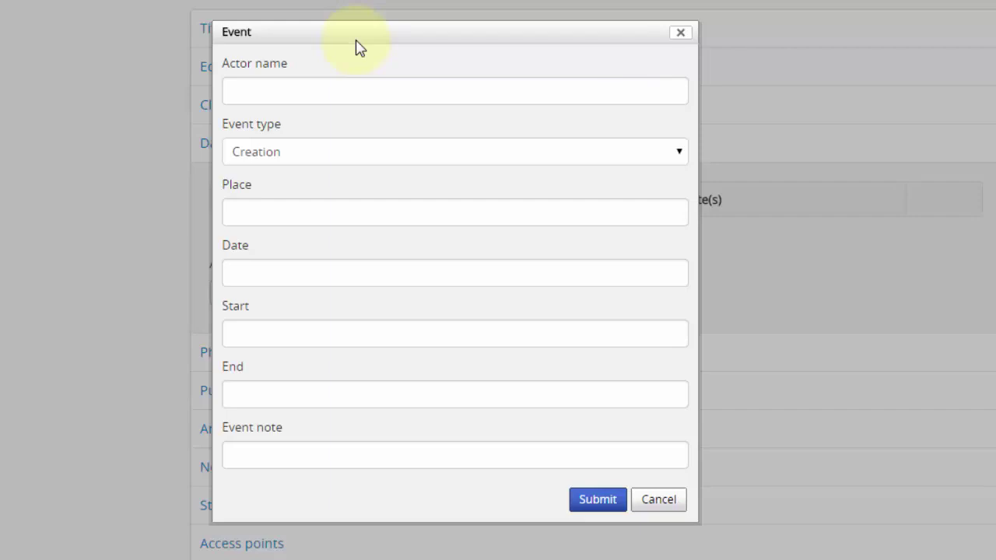
{"action": "left_click", "coordinate": [363, 88]}
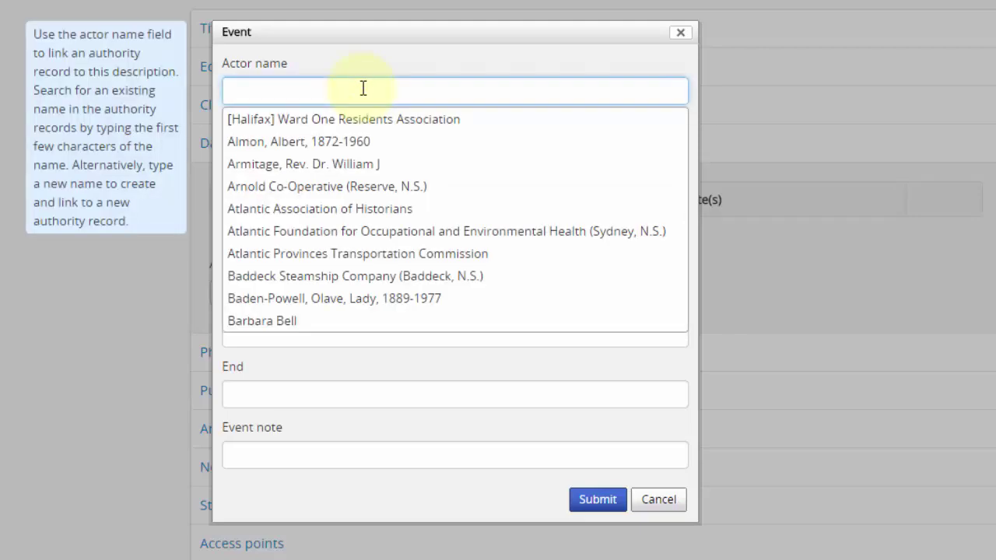
{"action": "type", "text": "macdonald, "}
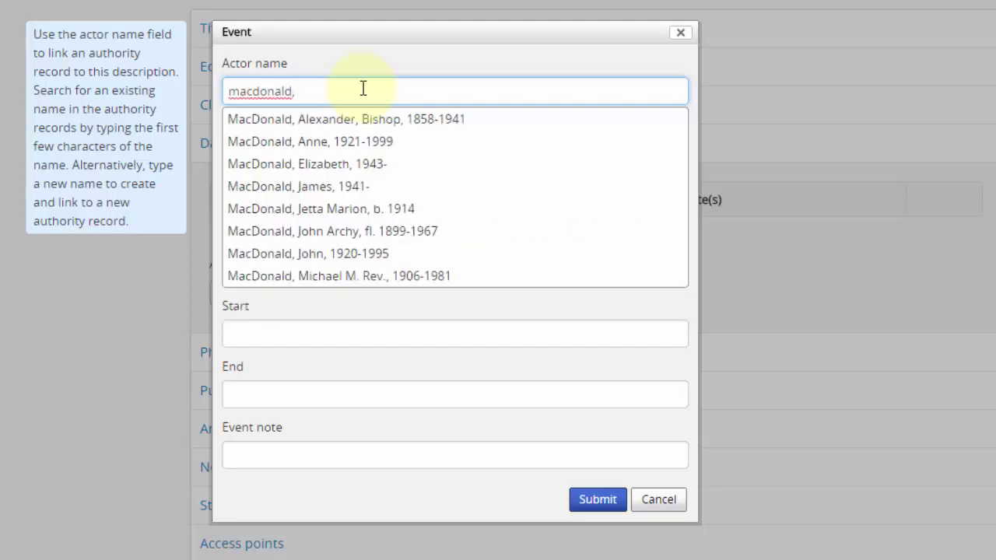
{"action": "type", "text": "j"}
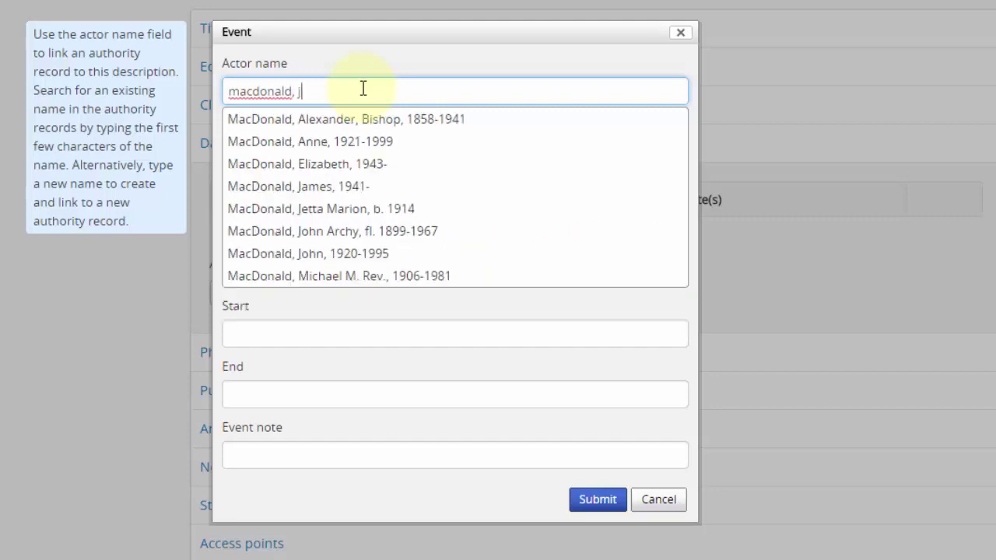
{"action": "type", "text": "o"}
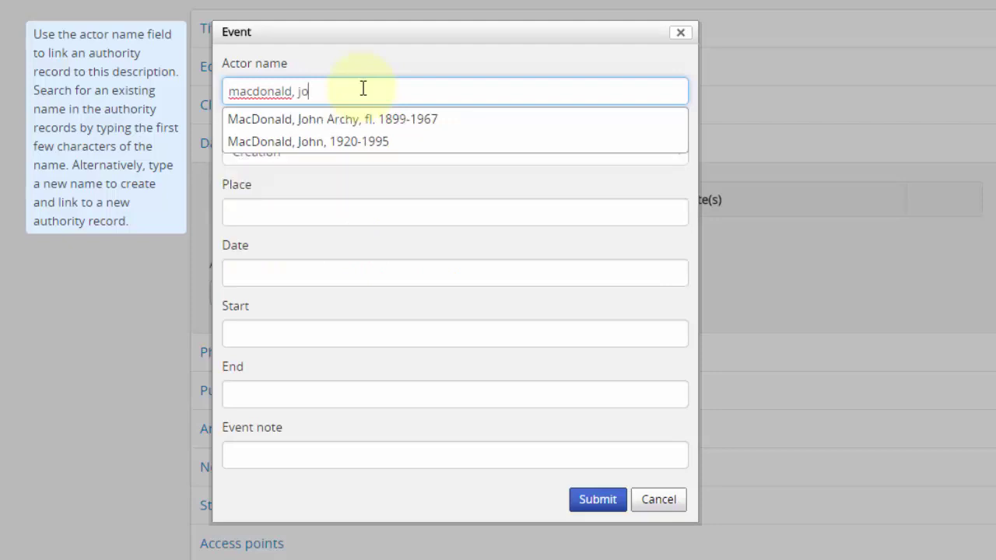
{"action": "left_click", "coordinate": [350, 143]}
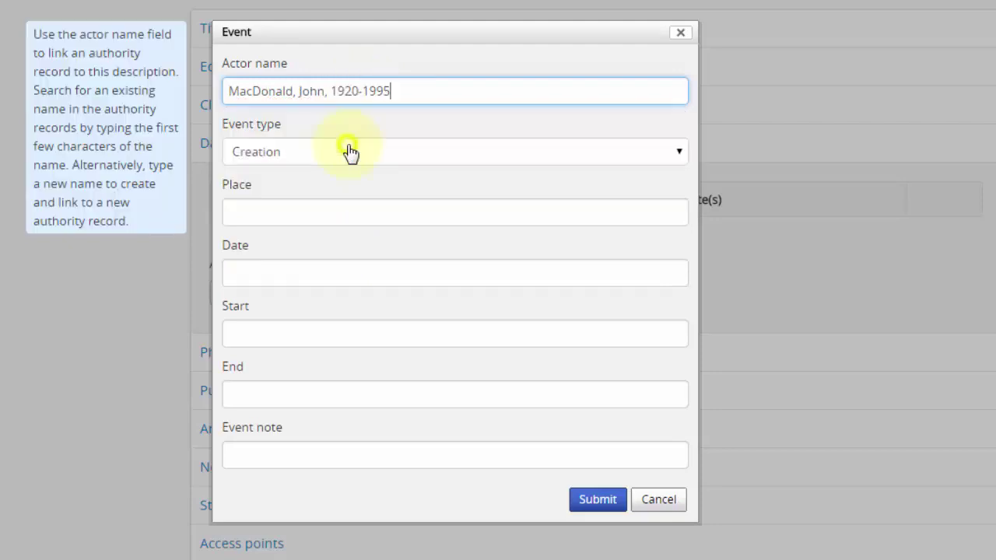
{"action": "left_click", "coordinate": [351, 188]}
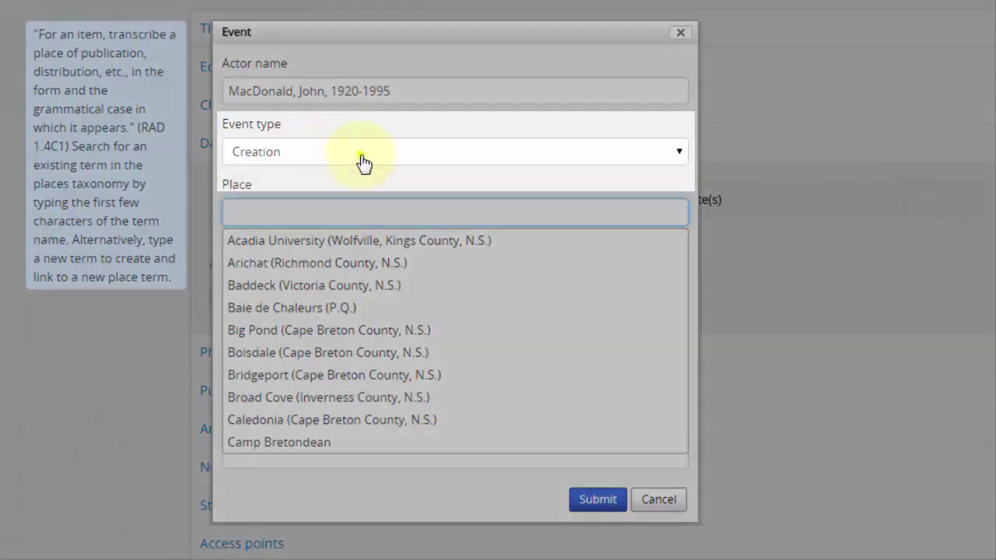
{"action": "left_click", "coordinate": [367, 161]}
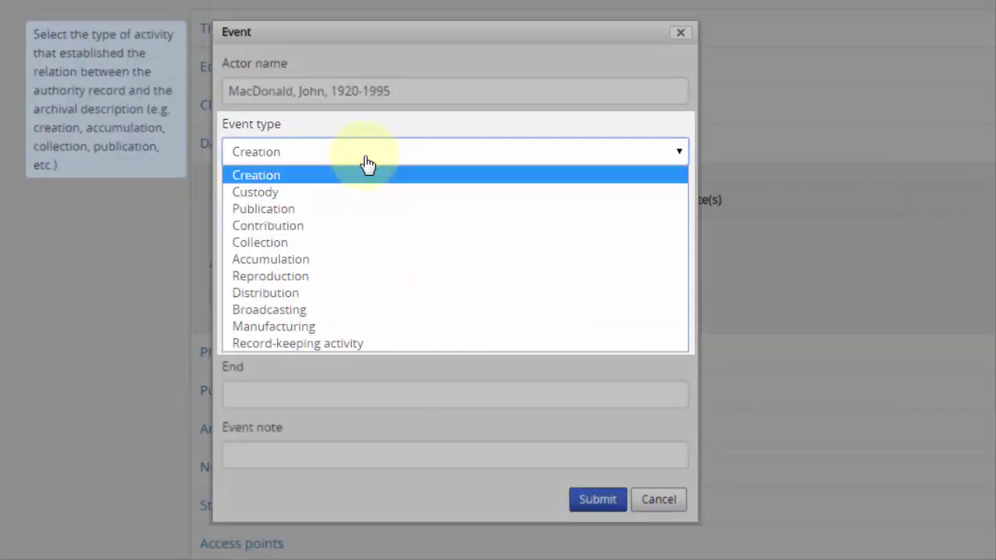
{"action": "left_click", "coordinate": [367, 164]}
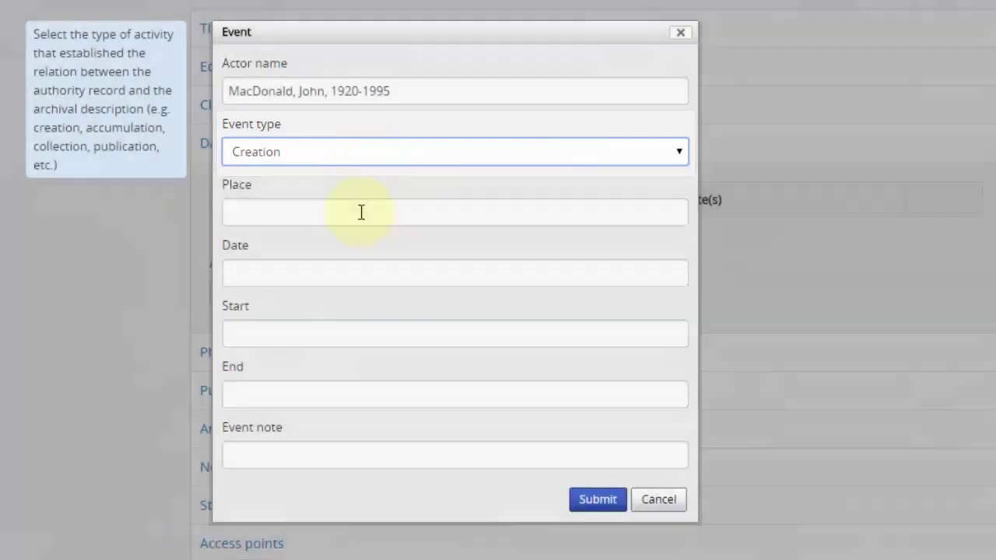
- Leave place empty, enter date '1960-1975, 1980' so End becomes 1980, and submit
{"action": "left_click", "coordinate": [361, 211]}
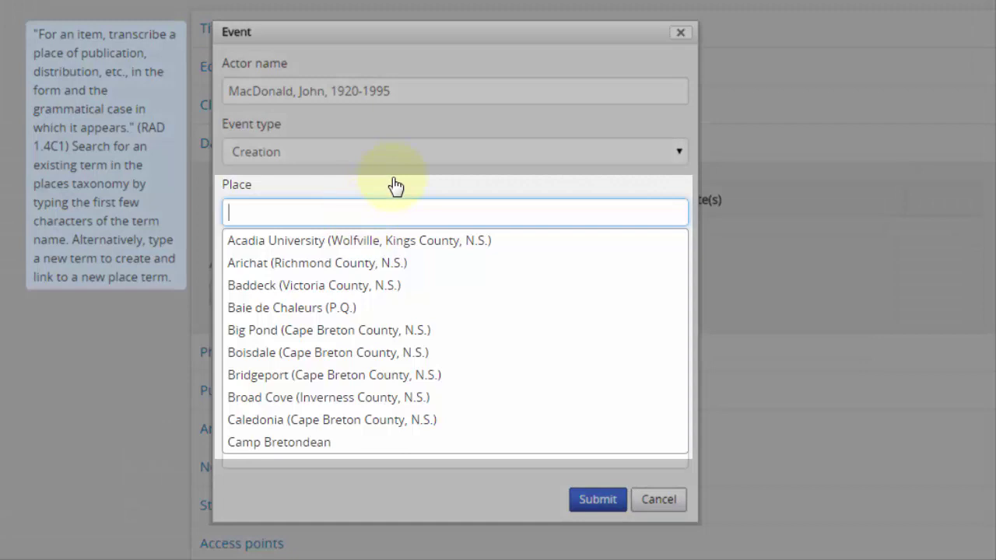
{"action": "left_click", "coordinate": [406, 175]}
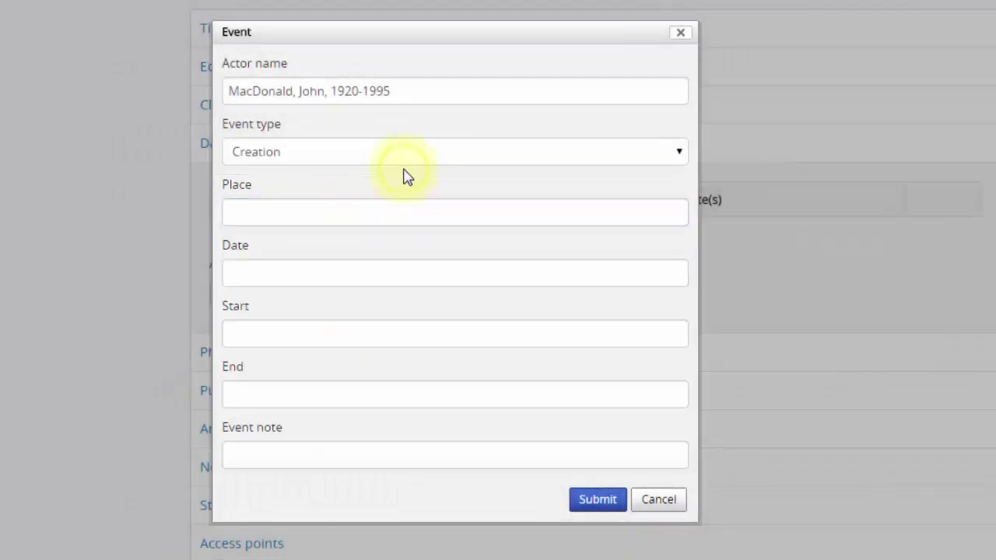
{"action": "left_click", "coordinate": [403, 274]}
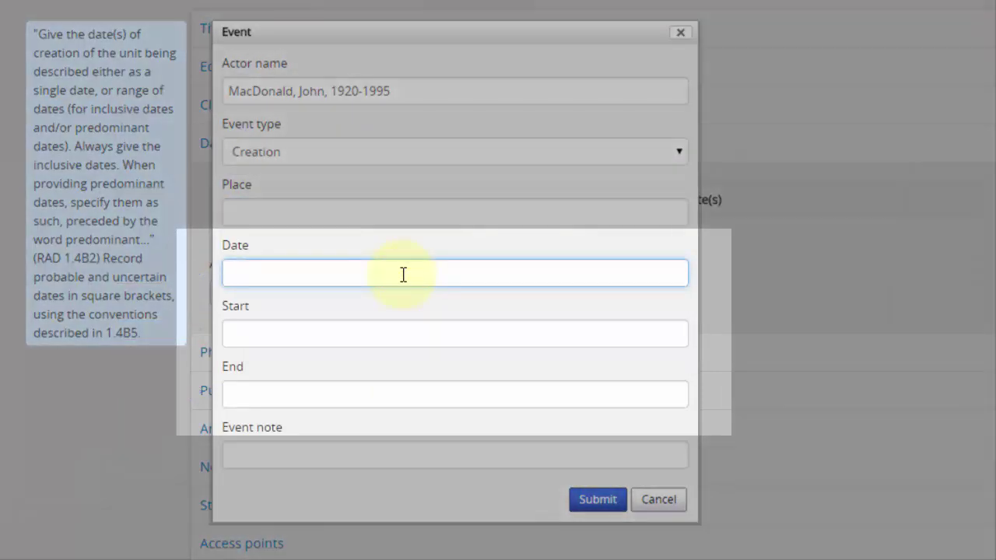
{"action": "type", "text": "1960-1975"}
{"action": "left_click", "coordinate": [411, 299]}
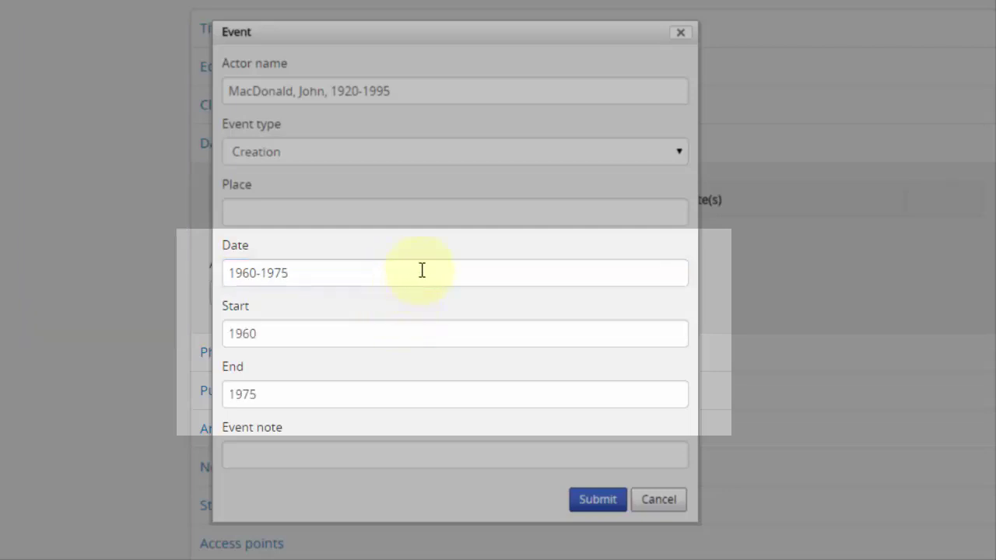
{"action": "left_click", "coordinate": [420, 269]}
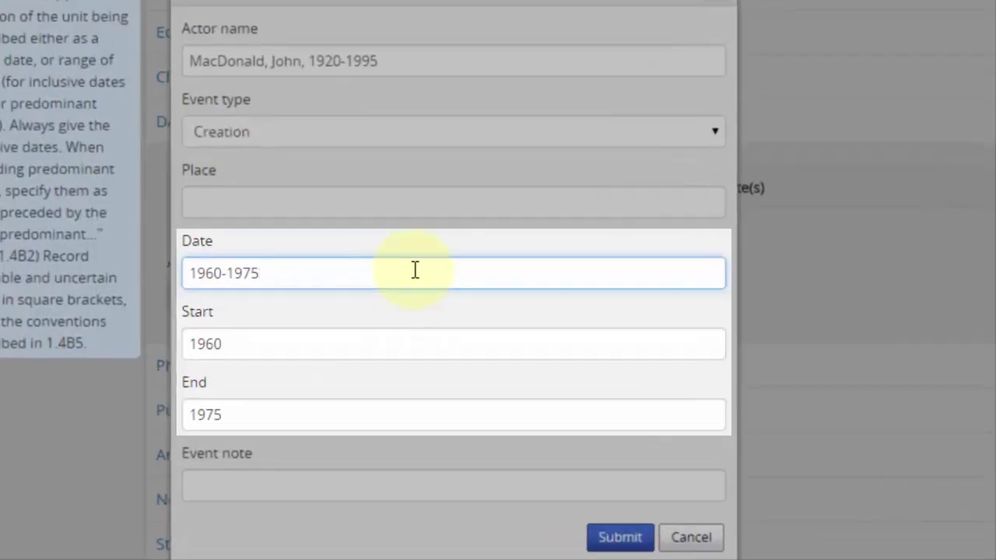
{"action": "type", "text": ", 1980"}
{"action": "left_click", "coordinate": [410, 299]}
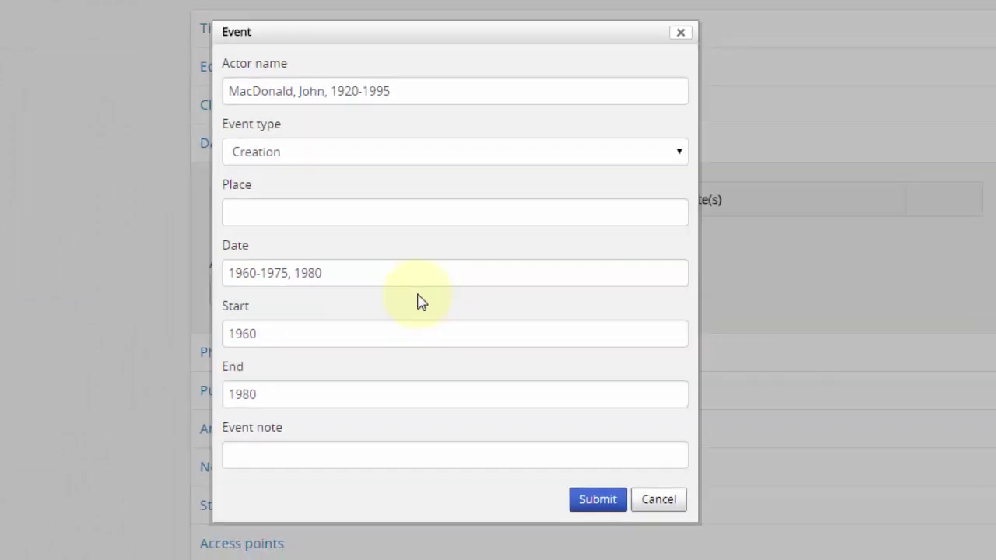
{"action": "left_click", "coordinate": [595, 503]}
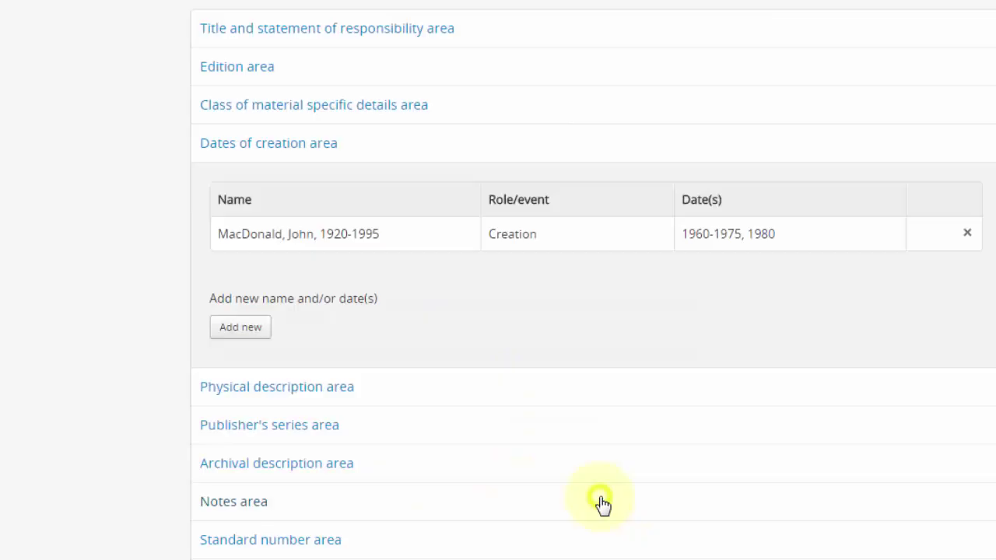
- Add a second creator, the person born 1941, with creation dates 1980-1981
{"action": "left_click", "coordinate": [249, 331]}
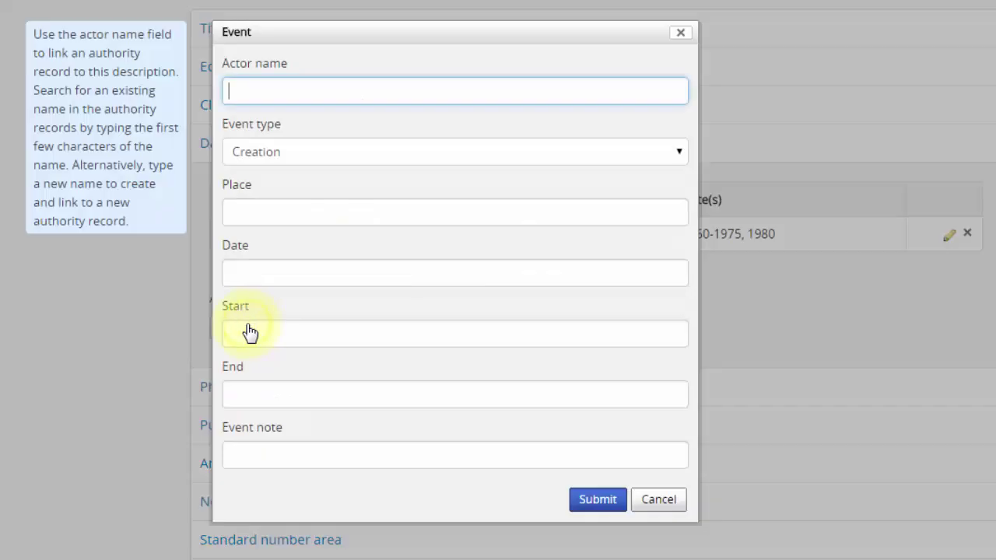
{"action": "left_click", "coordinate": [326, 98]}
{"action": "type", "text": "macdonald"}
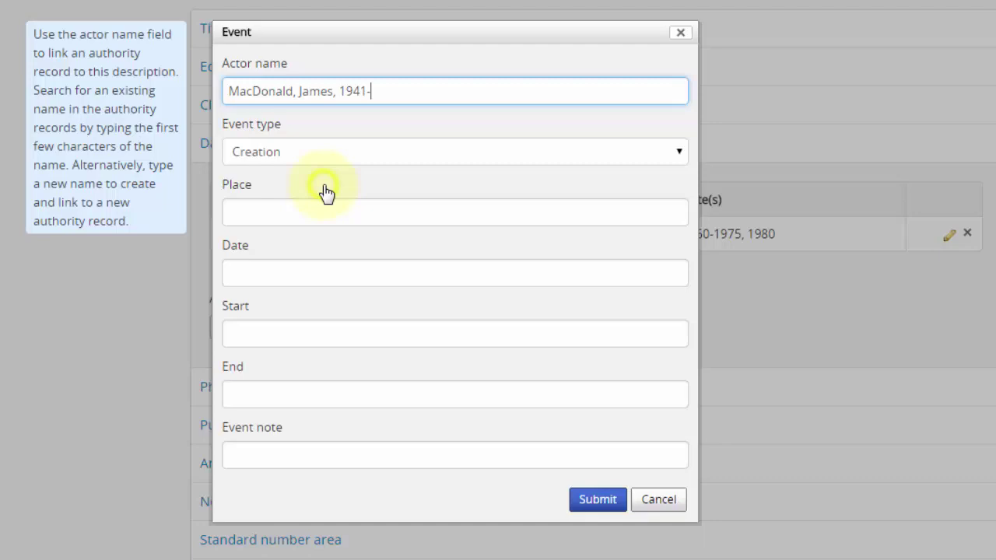
{"action": "left_click", "coordinate": [338, 264]}
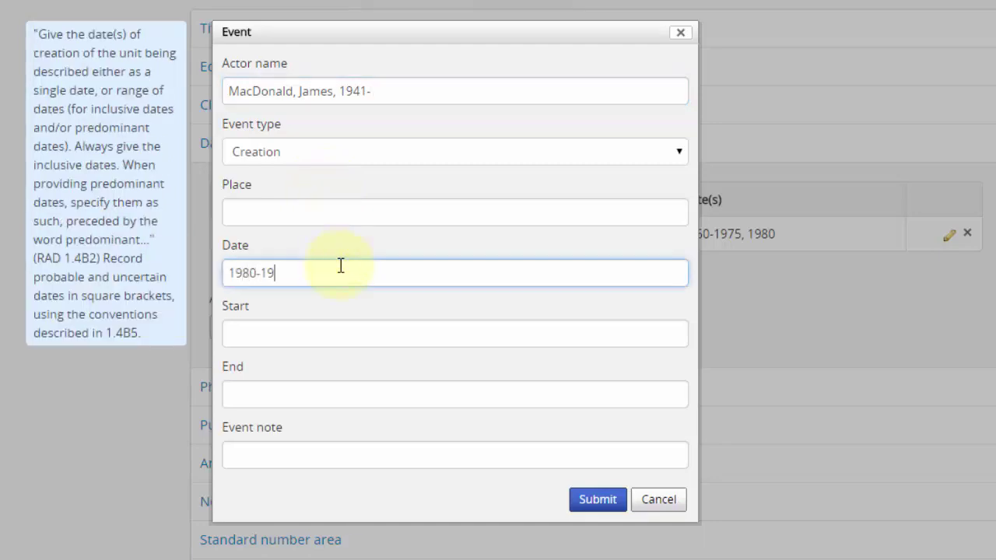
{"action": "left_click", "coordinate": [529, 503]}
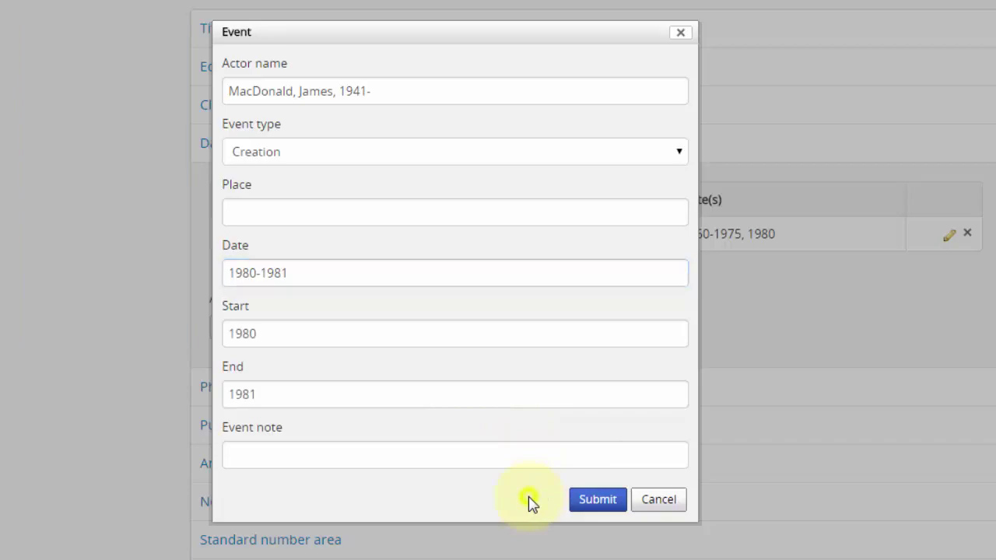
{"action": "left_click", "coordinate": [596, 505]}
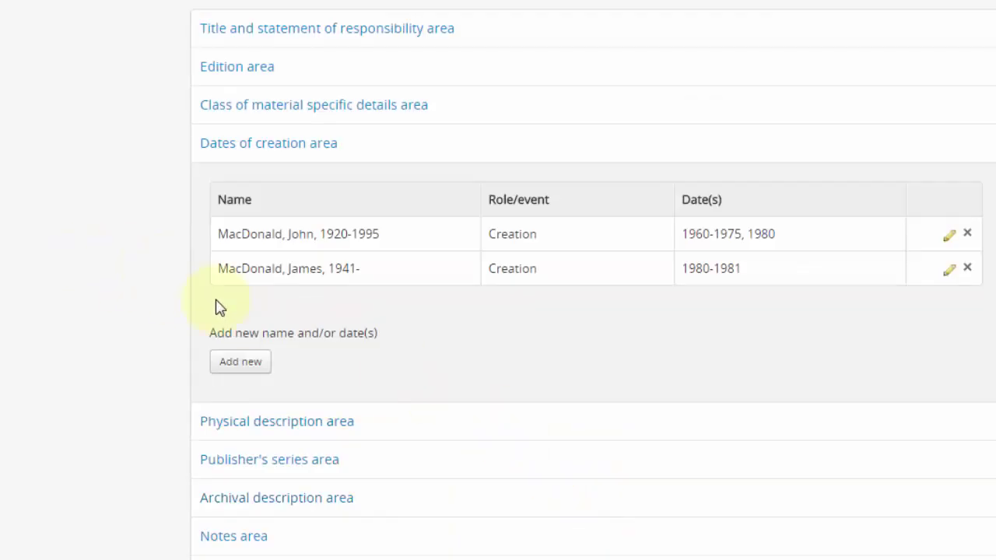
- Add a creation event with no actor, dated 1990
{"action": "left_click", "coordinate": [241, 363]}
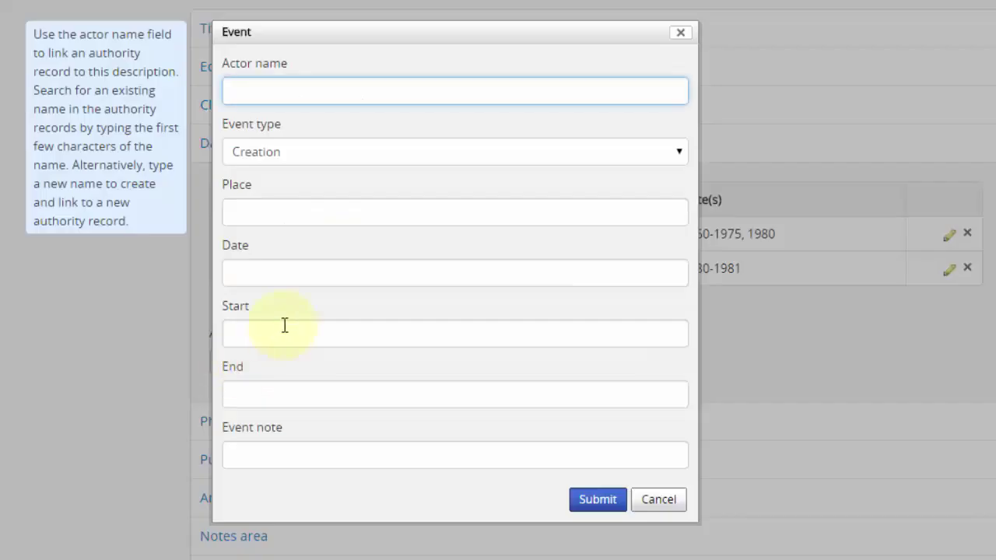
{"action": "left_click", "coordinate": [311, 382]}
{"action": "left_click", "coordinate": [308, 273]}
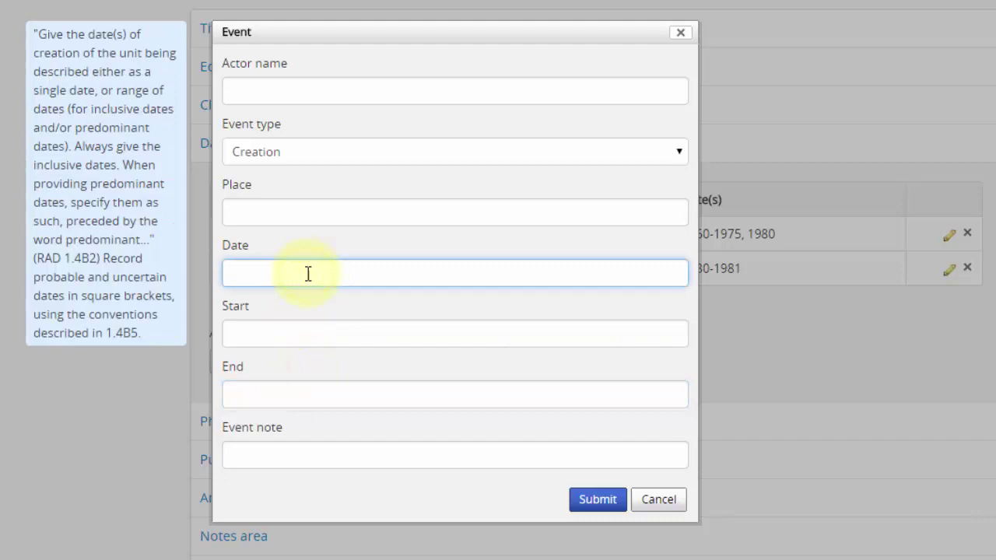
{"action": "type", "text": "1990"}
{"action": "left_click", "coordinate": [358, 334]}
{"action": "left_click", "coordinate": [589, 502]}
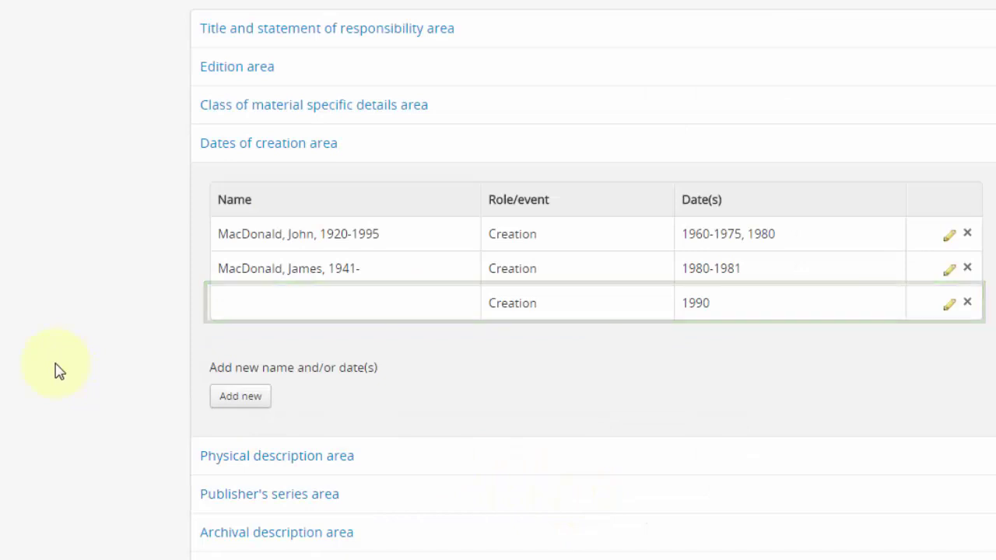
- Add a creation event for the creator born 1943, with no date
{"action": "left_click", "coordinate": [231, 400]}
{"action": "type", "text": "mac"}
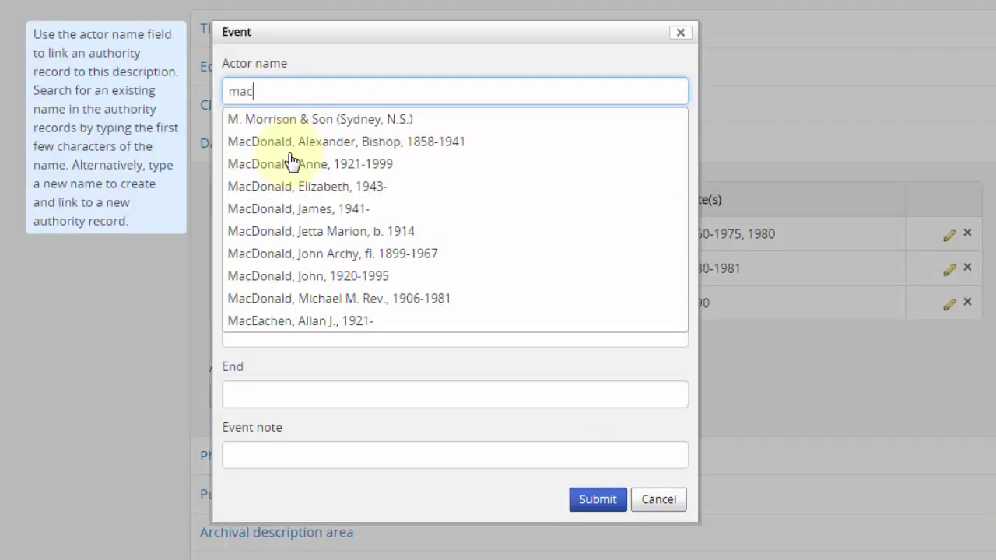
{"action": "type", "text": "donald"}
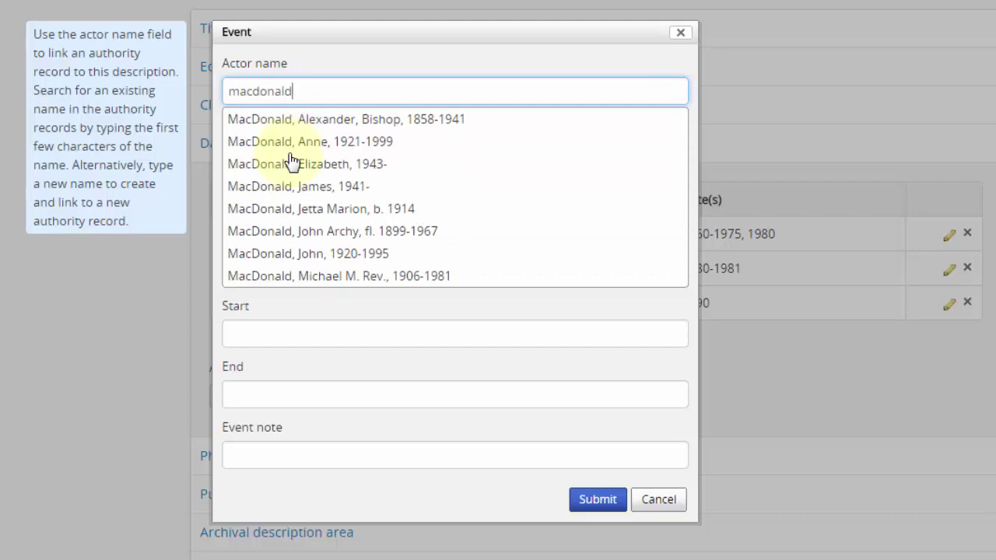
{"action": "left_click", "coordinate": [289, 165]}
{"action": "left_click", "coordinate": [594, 508]}
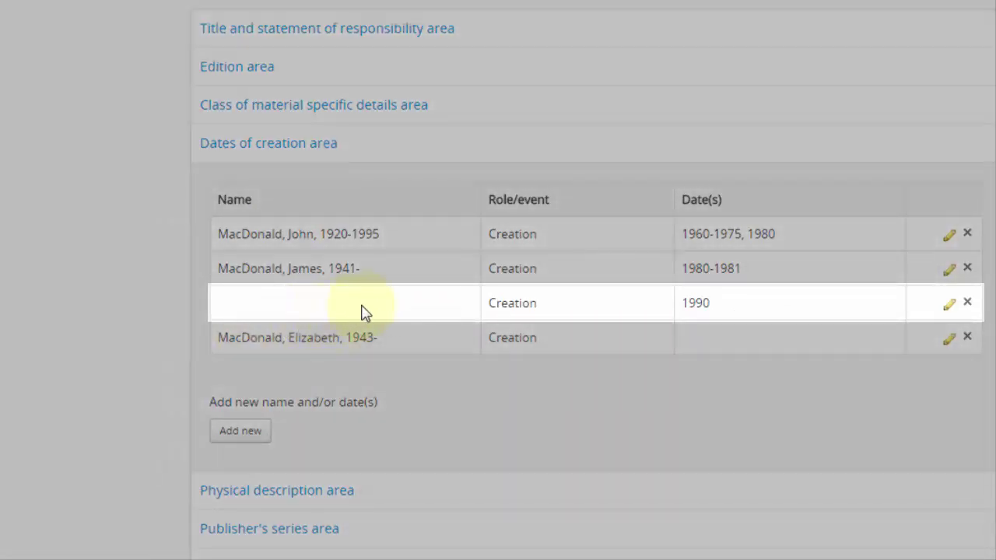
- Widen the unnamed event's date from 1990 to 1990-1991
{"action": "left_click", "coordinate": [366, 312]}
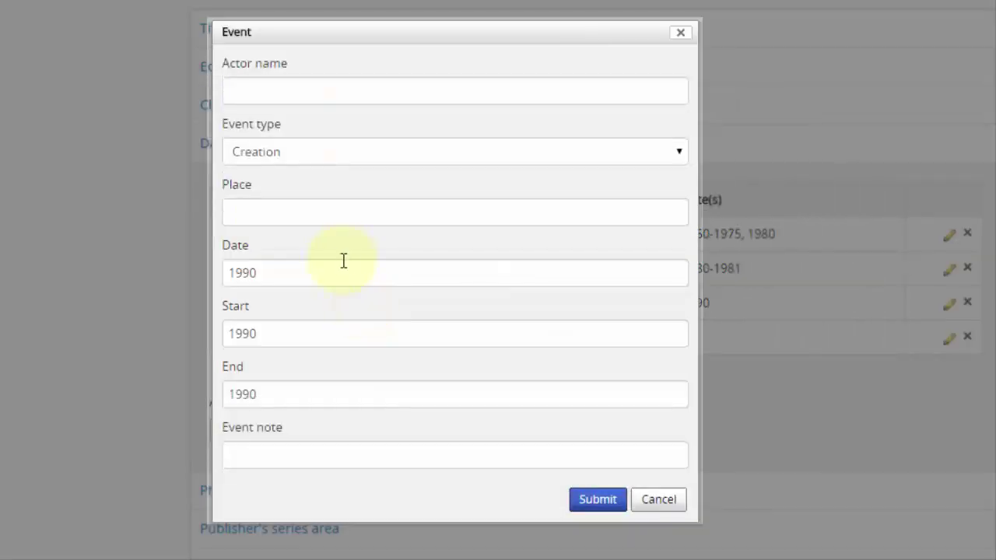
{"action": "left_click", "coordinate": [339, 273]}
{"action": "type", "text": "-1991"}
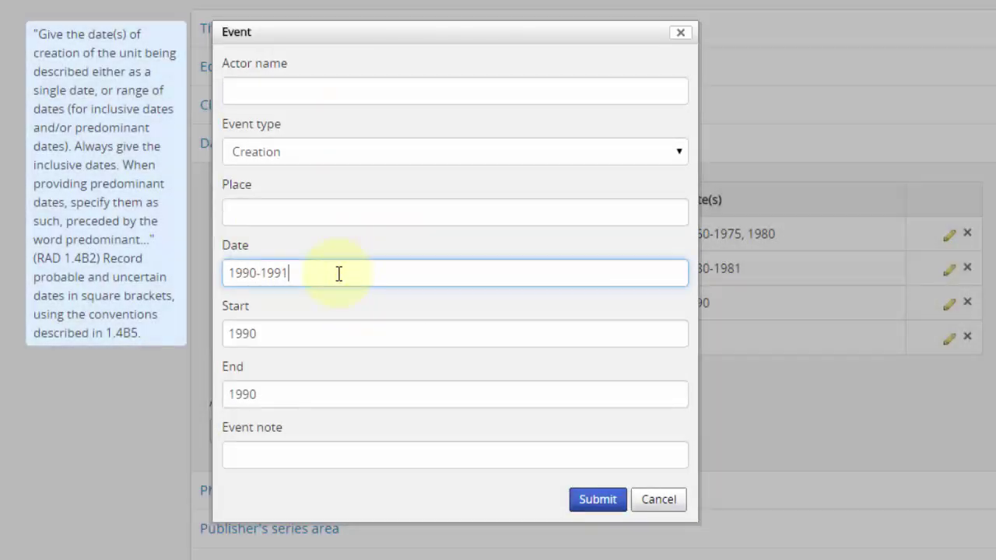
{"action": "left_click", "coordinate": [357, 310]}
{"action": "left_click", "coordinate": [598, 502]}
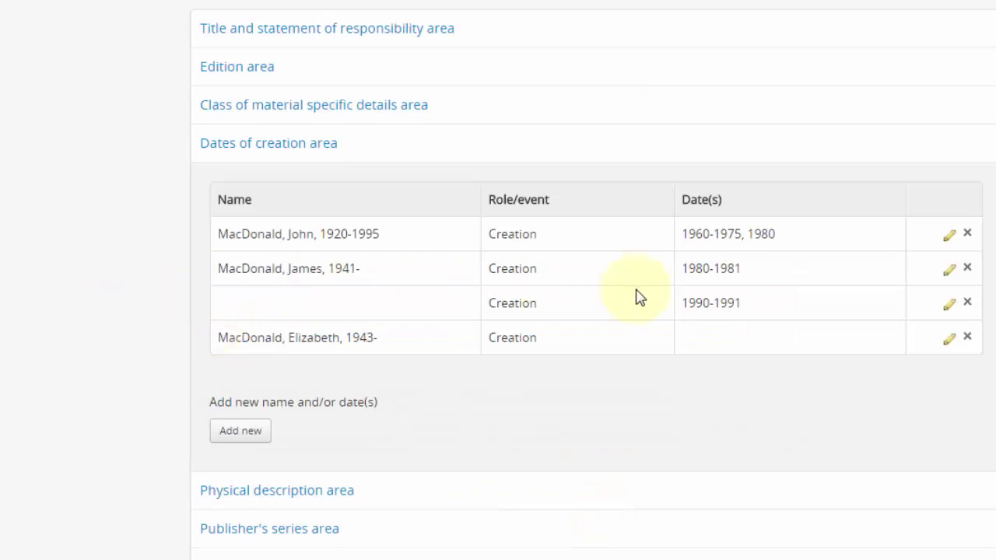
- Delete the creator-born-1943 entry and the unnamed 1990-1991 event
{"action": "left_click", "coordinate": [969, 338]}
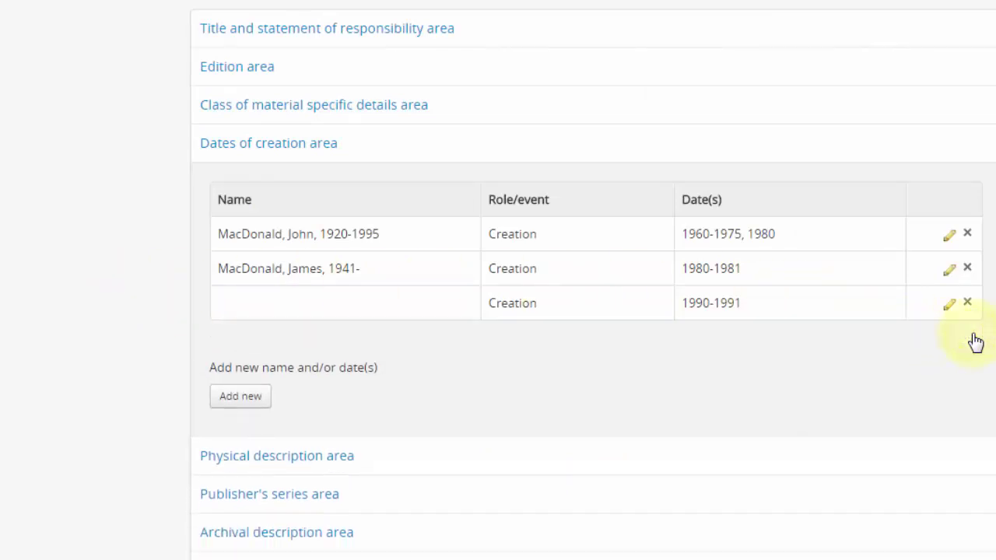
{"action": "left_click", "coordinate": [969, 304]}
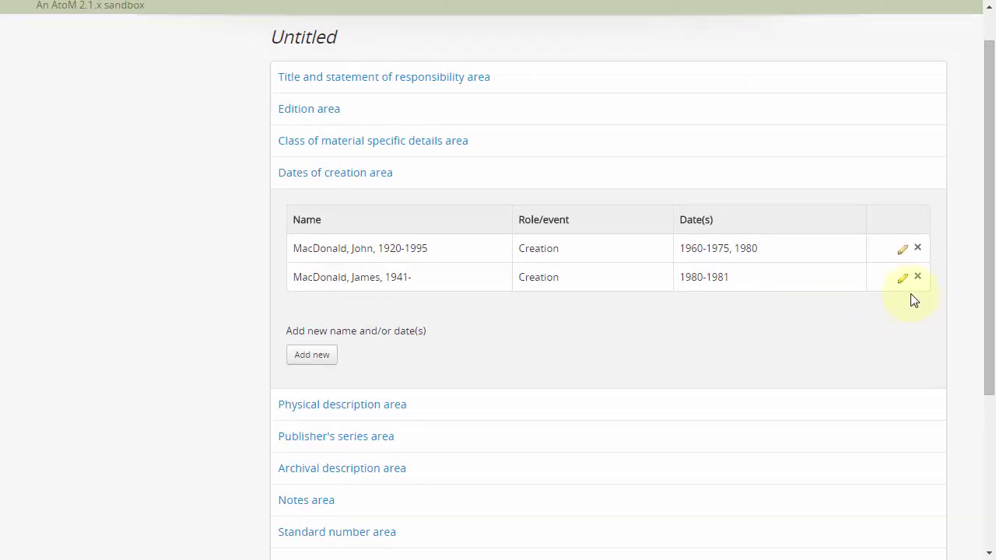
{"action": "left_click_drag", "start_coordinate": [989, 289], "coordinate": [987, 444]}
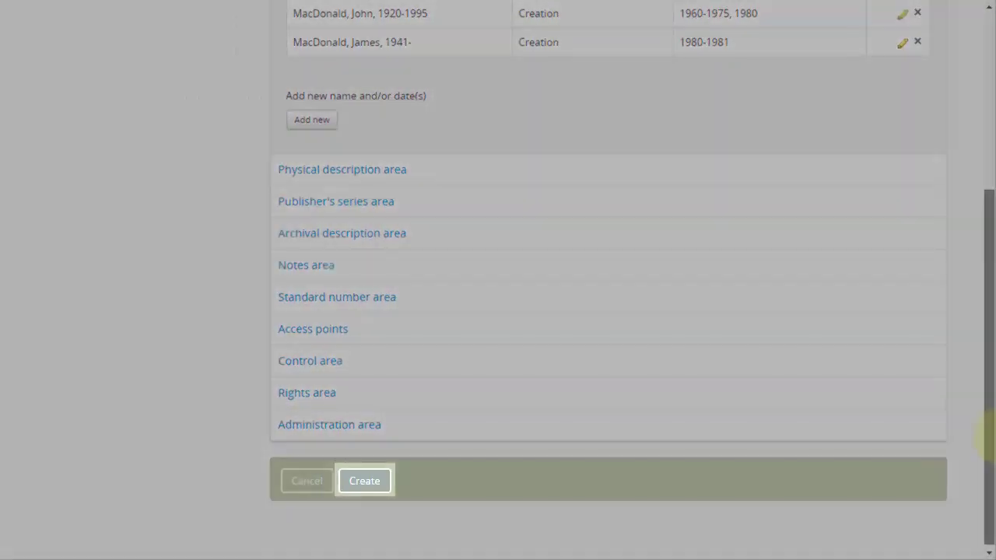
{"action": "scroll", "coordinate": [850, 247], "scroll_direction": "up", "scroll_amount": 3}
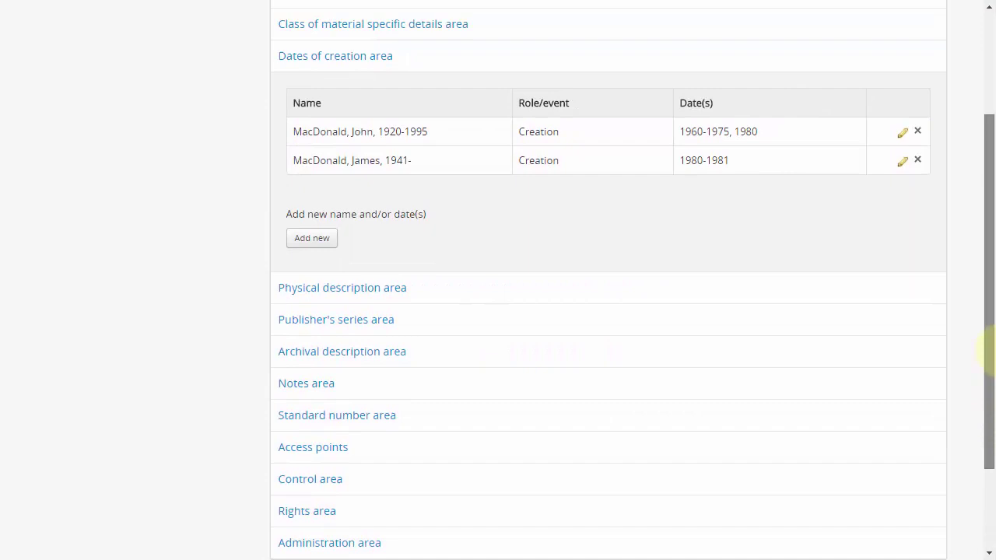
- Enter '20 cm of textual records. 10 photographs.' as the physical description extent
{"action": "left_click", "coordinate": [707, 136]}
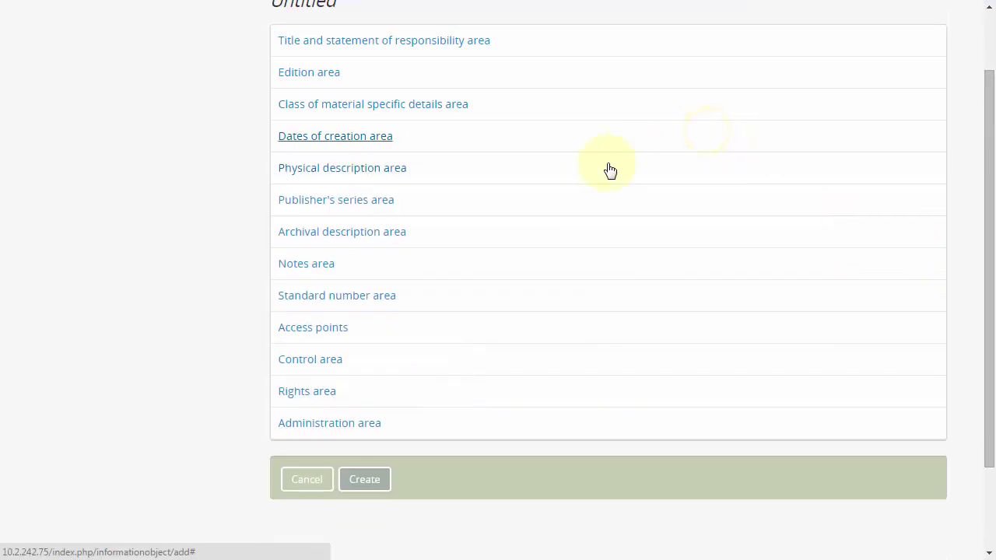
{"action": "left_click", "coordinate": [607, 166]}
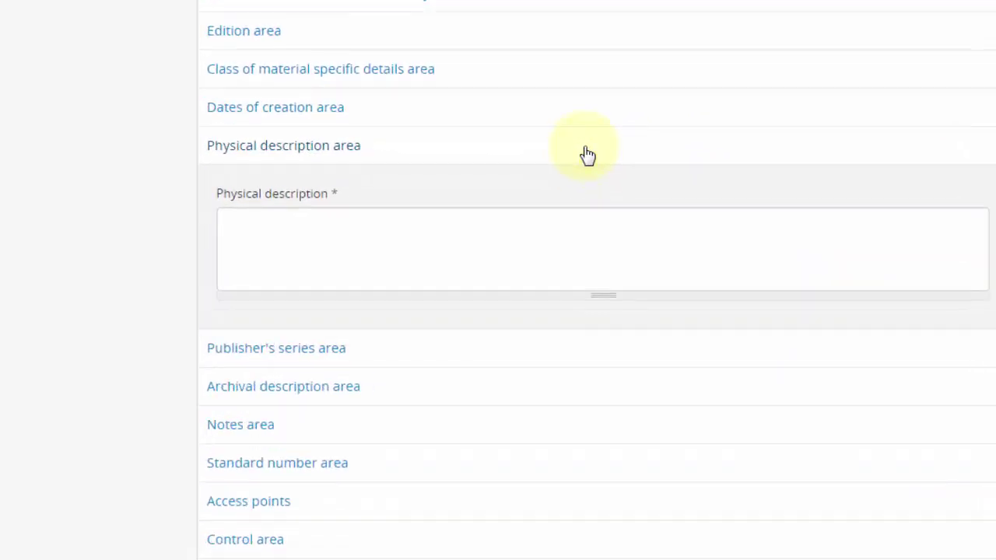
{"action": "left_click", "coordinate": [556, 238]}
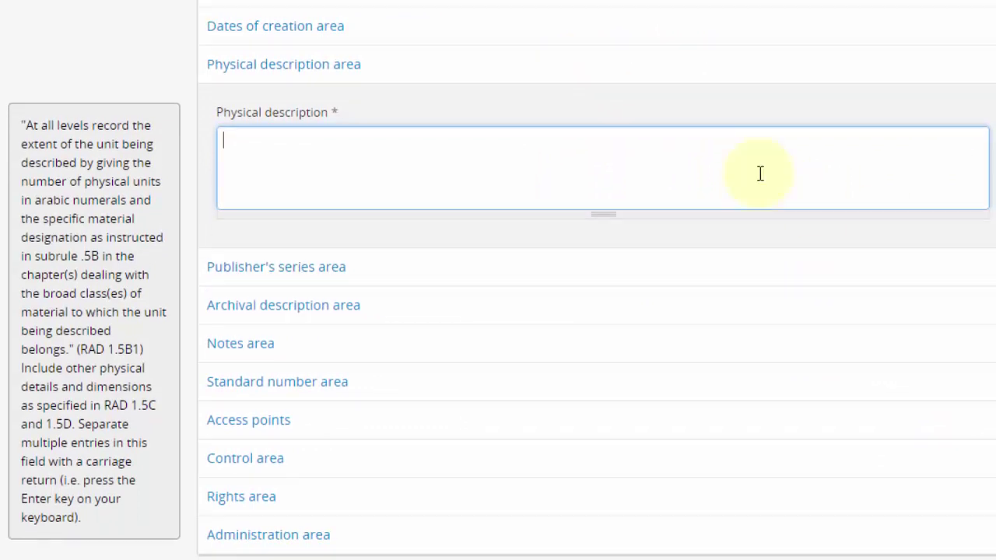
{"action": "type", "text": "20 cm of textual records. 10 photographs."}
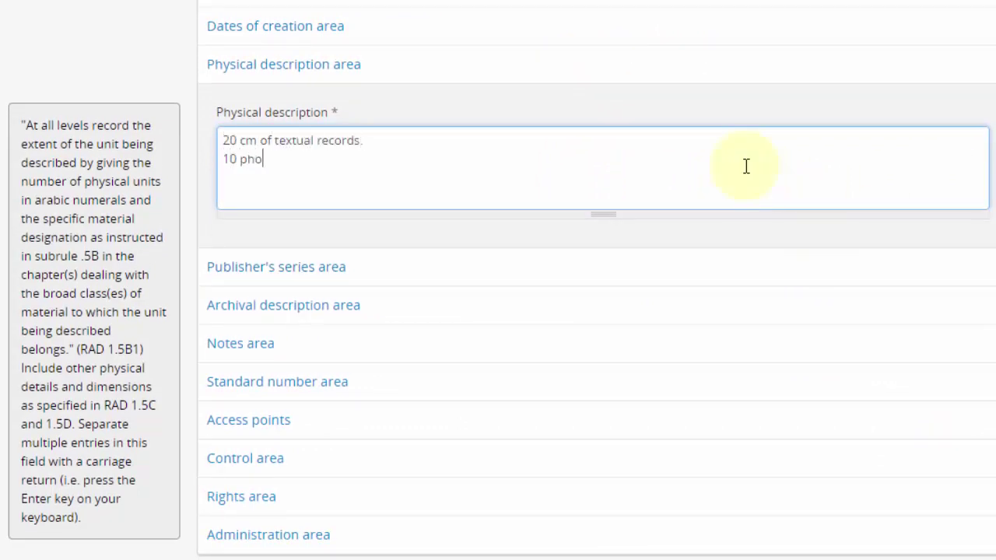
{"action": "left_click", "coordinate": [674, 68]}
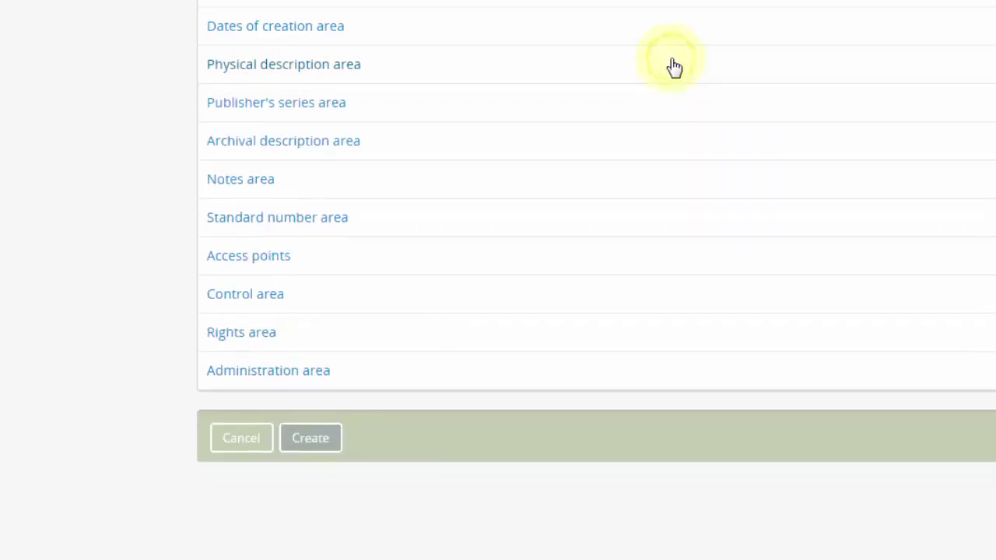
{"action": "scroll", "coordinate": [646, 71], "scroll_direction": "down", "scroll_amount": 1}
{"action": "left_click", "coordinate": [628, 76]}
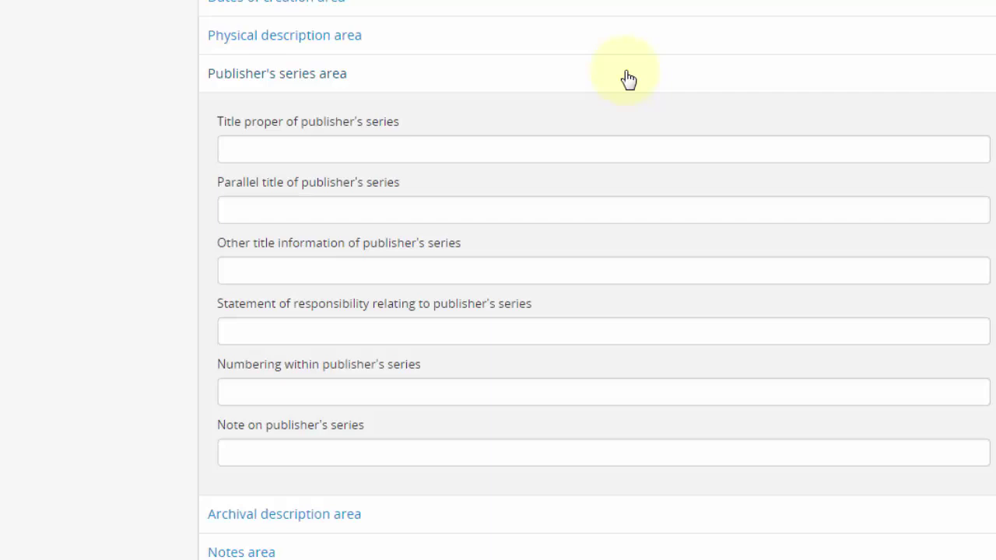
{"action": "left_click", "coordinate": [629, 76]}
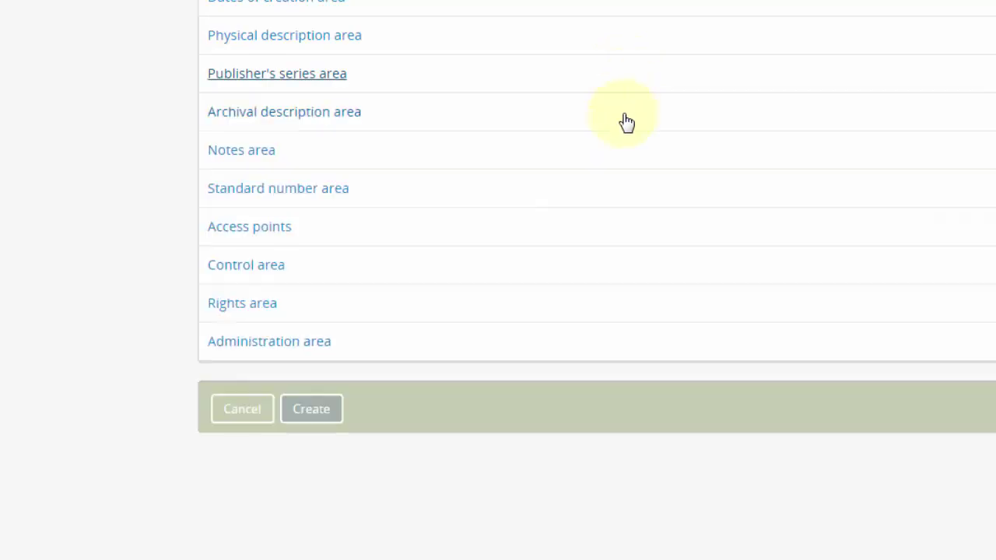
- Write the custodial history: custody passed to the creator's son after his 1995 death, then donated
{"action": "left_click", "coordinate": [628, 122]}
{"action": "scroll", "coordinate": [785, 137], "scroll_direction": "up", "scroll_amount": 1}
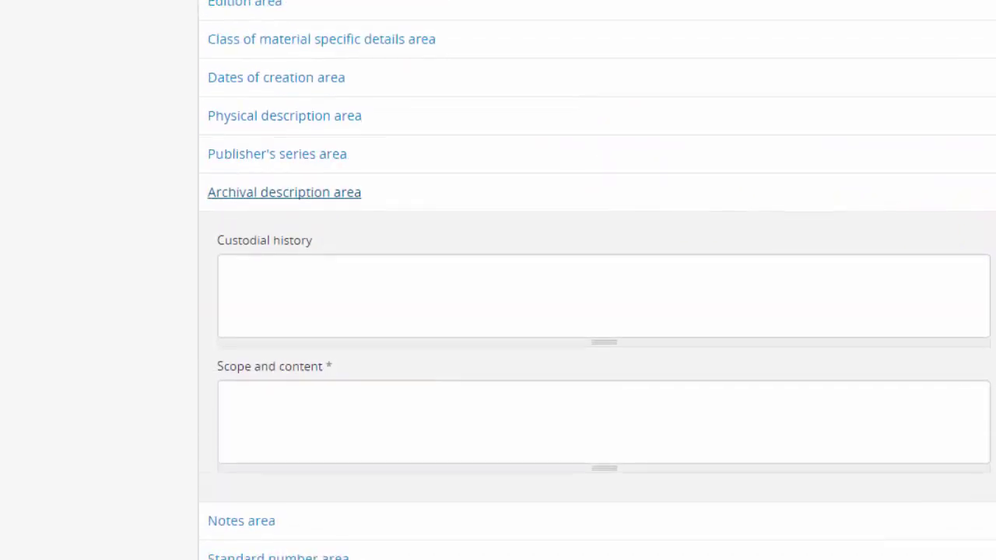
{"action": "scroll", "coordinate": [597, 280], "scroll_direction": "down", "scroll_amount": 2}
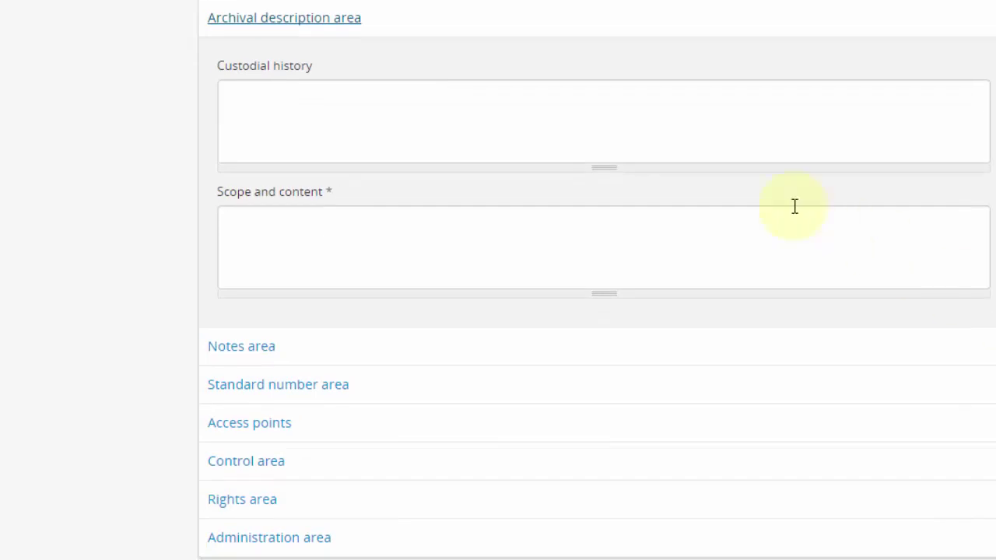
{"action": "left_click", "coordinate": [667, 122]}
{"action": "type", "text": "After MacDo"}
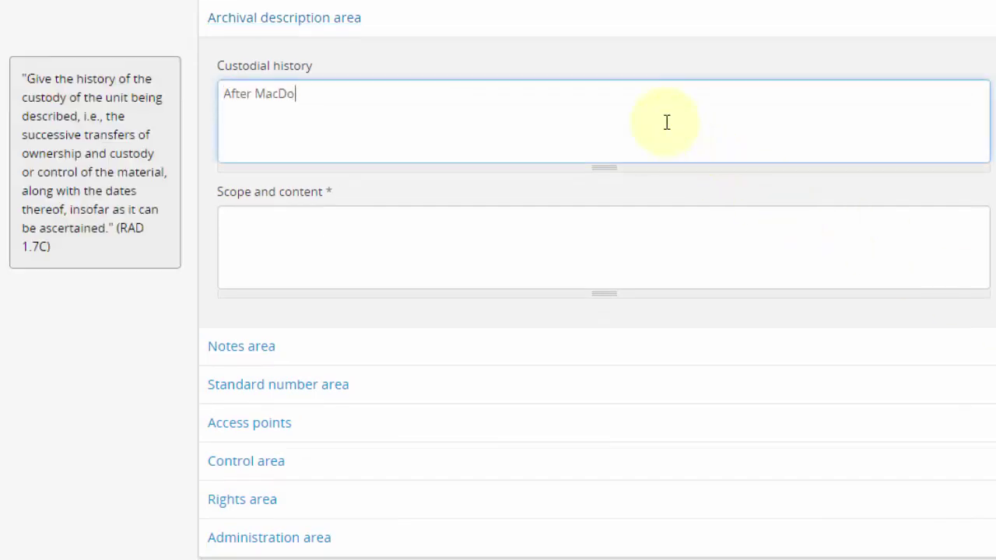
{"action": "type", "text": "nald's death in 1995, custody transferred to his son, who donated them in 2000."}
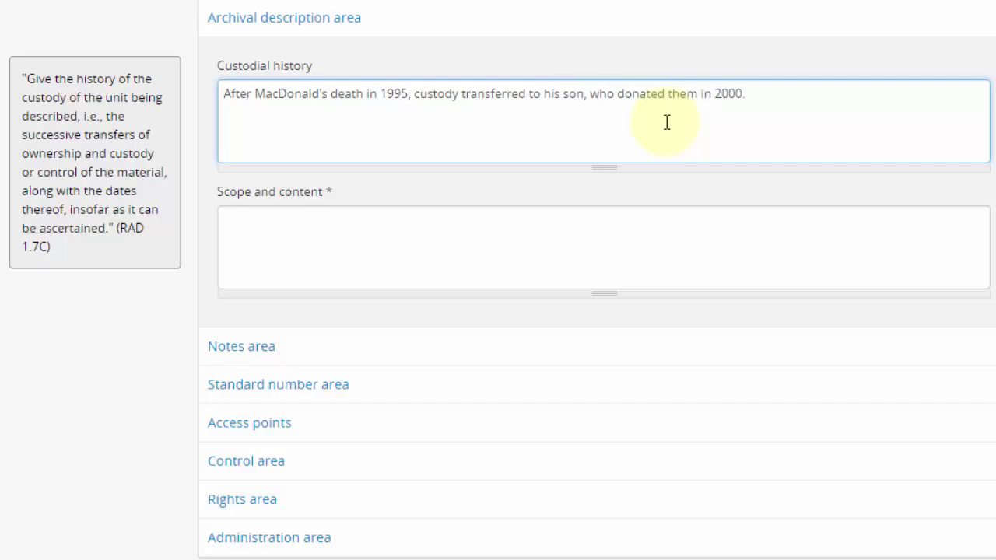
- Begin the Scope and content with 'Fonds consists primarily of'
{"action": "left_click", "coordinate": [665, 220]}
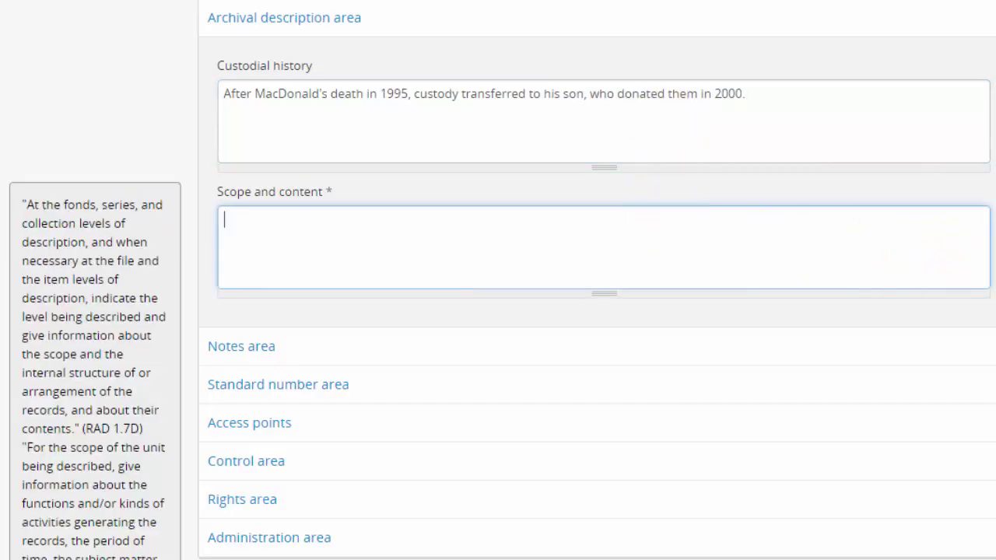
{"action": "scroll", "coordinate": [597, 280], "scroll_direction": "down", "scroll_amount": 1}
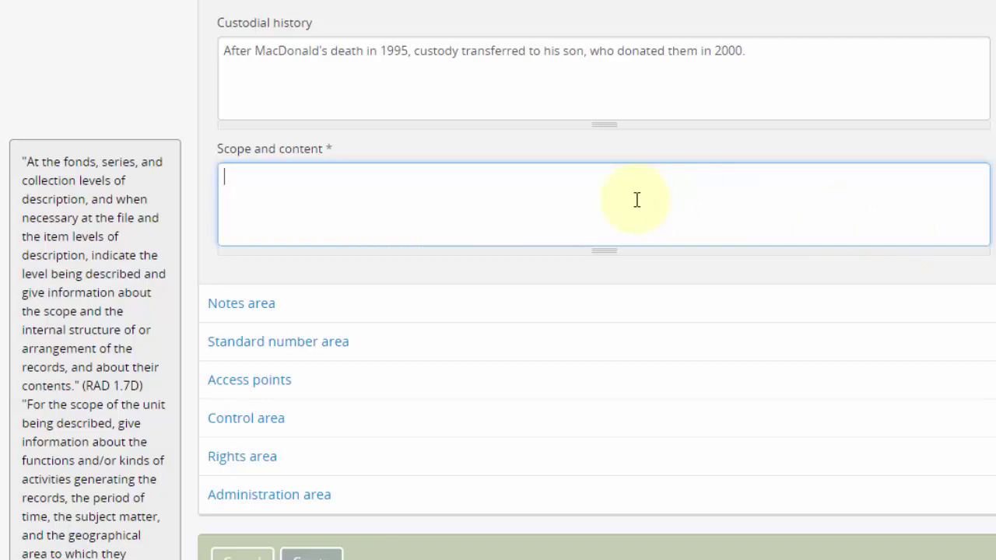
{"action": "scroll", "coordinate": [637, 200], "scroll_direction": "up", "scroll_amount": 1}
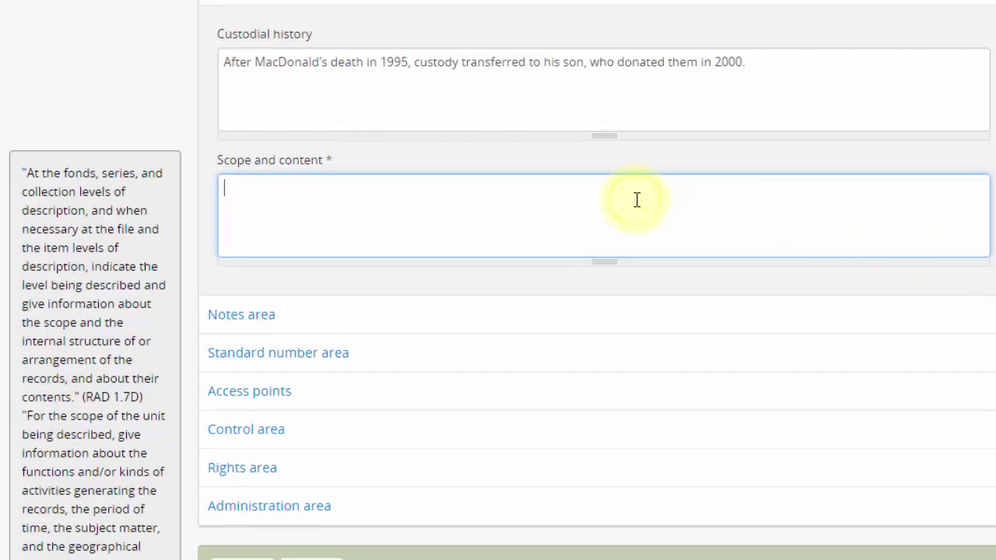
{"action": "type", "text": "Fonds consis"}
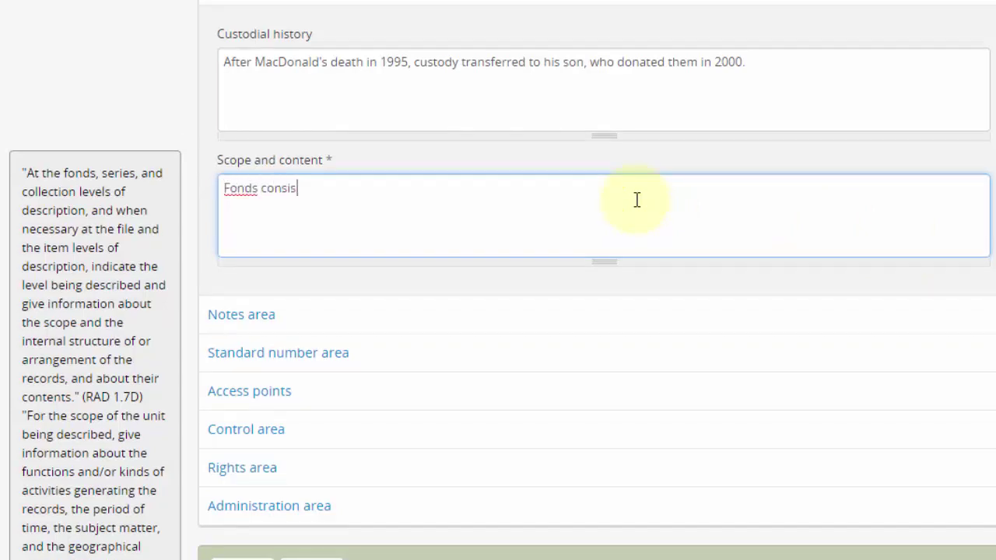
{"action": "type", "text": "ts primarily of"}
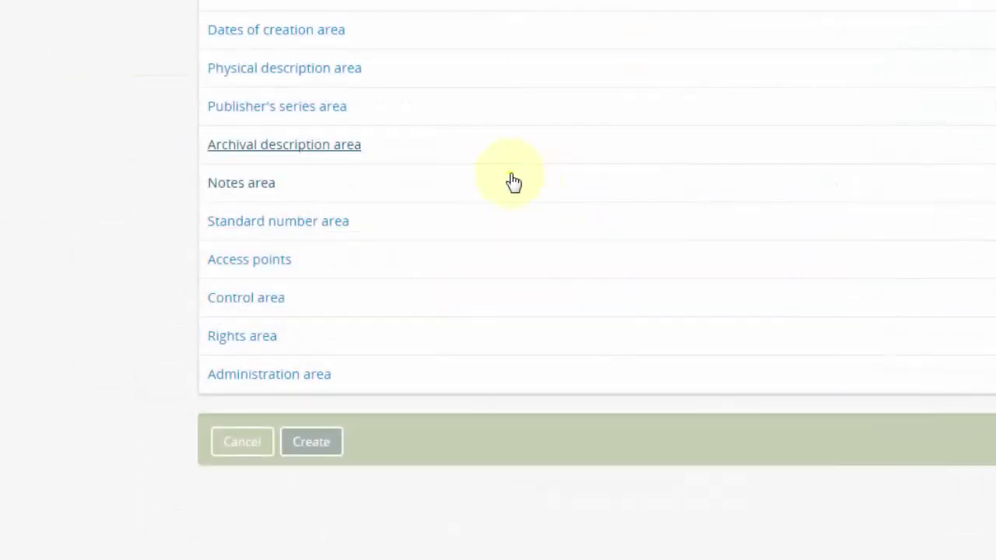
- In the Notes area, add a General note with text 'General not'
{"action": "left_click", "coordinate": [510, 176]}
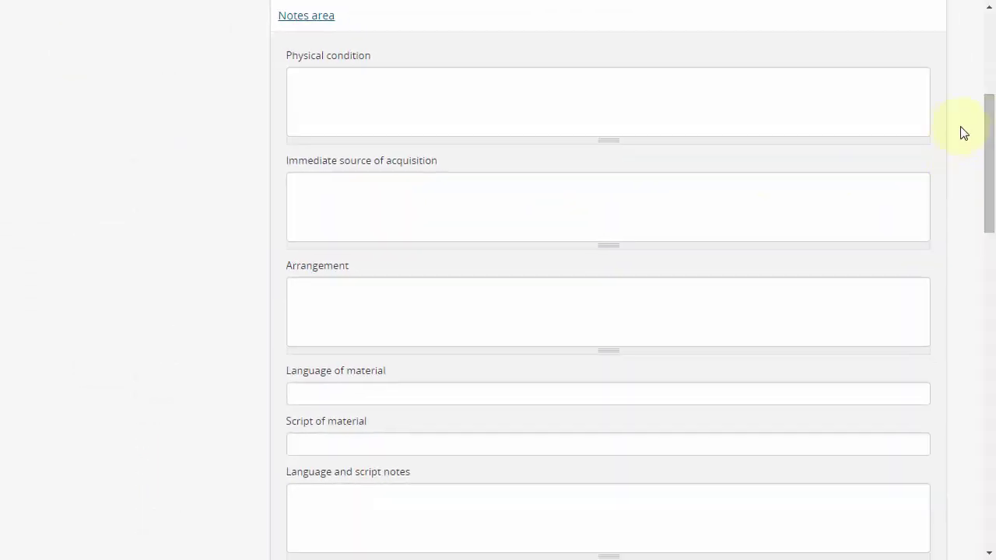
{"action": "left_click_drag", "start_coordinate": [992, 135], "coordinate": [976, 402]}
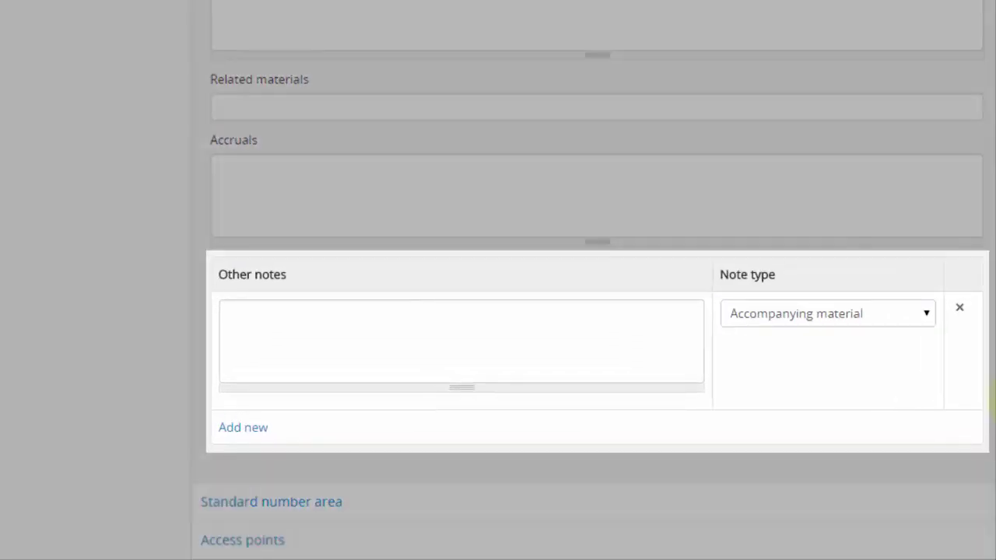
{"action": "left_click", "coordinate": [909, 317]}
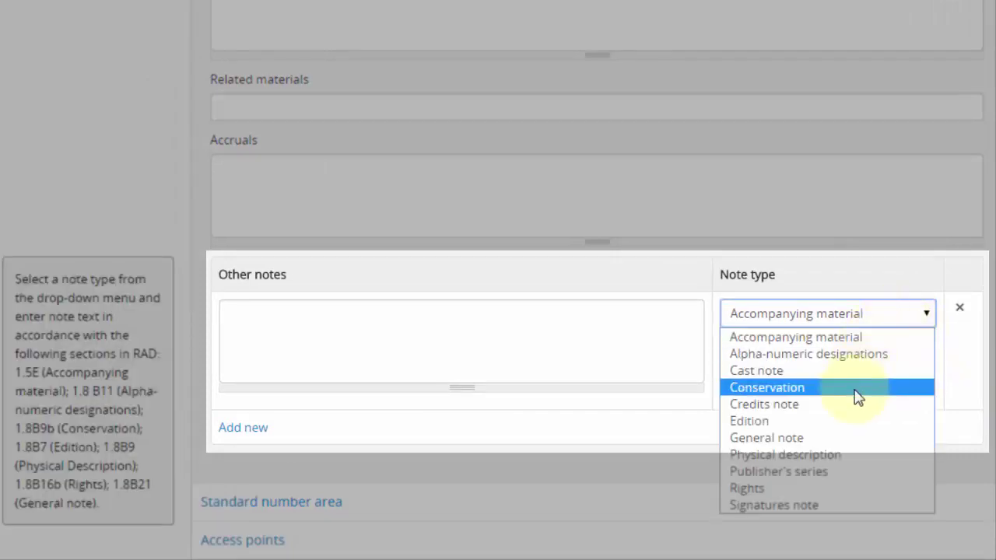
{"action": "left_click", "coordinate": [841, 438]}
{"action": "left_click", "coordinate": [637, 351]}
{"action": "type", "text": "General note..."}
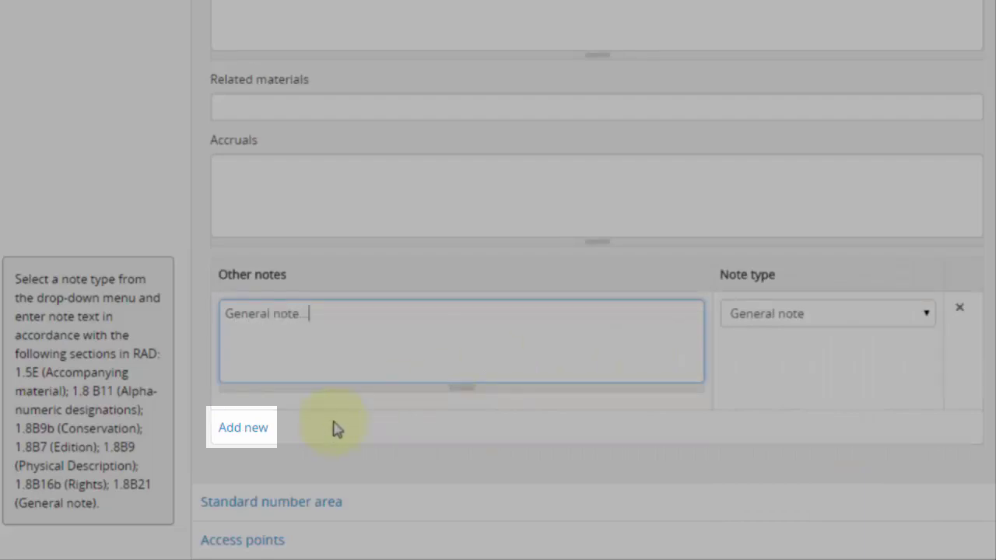
{"action": "left_click", "coordinate": [327, 424]}
- Add a Conservation note reading 'Conservation note.' and delete the General note row
{"action": "left_click", "coordinate": [243, 429]}
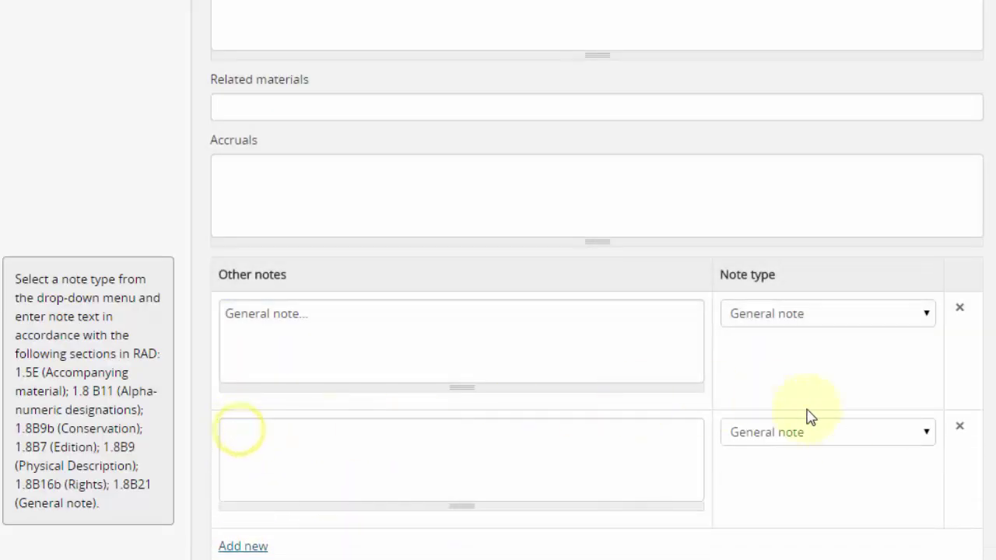
{"action": "scroll", "coordinate": [856, 374], "scroll_direction": "down", "scroll_amount": 2}
{"action": "left_click", "coordinate": [848, 245]}
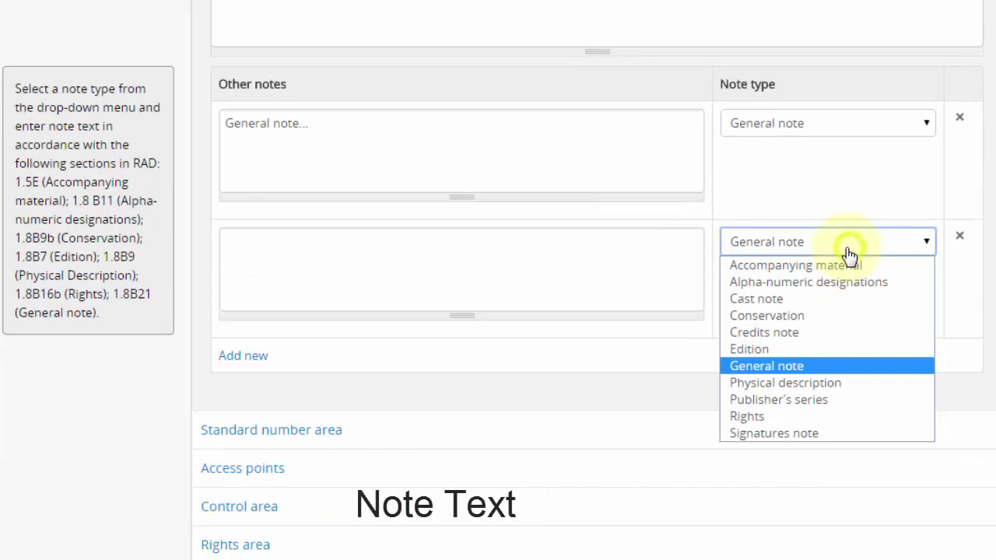
{"action": "left_click", "coordinate": [833, 316]}
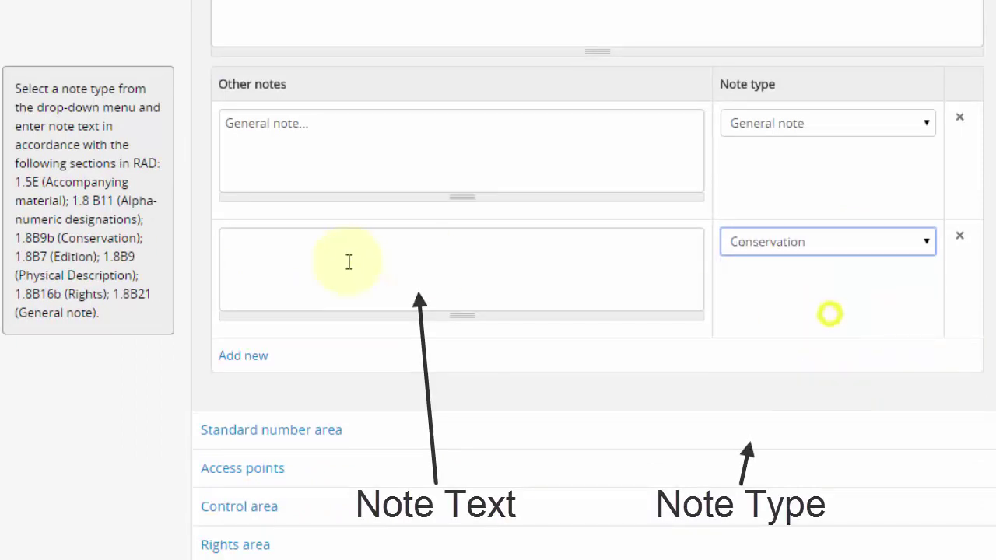
{"action": "left_click", "coordinate": [350, 261]}
{"action": "type", "text": "Conservation note..."}
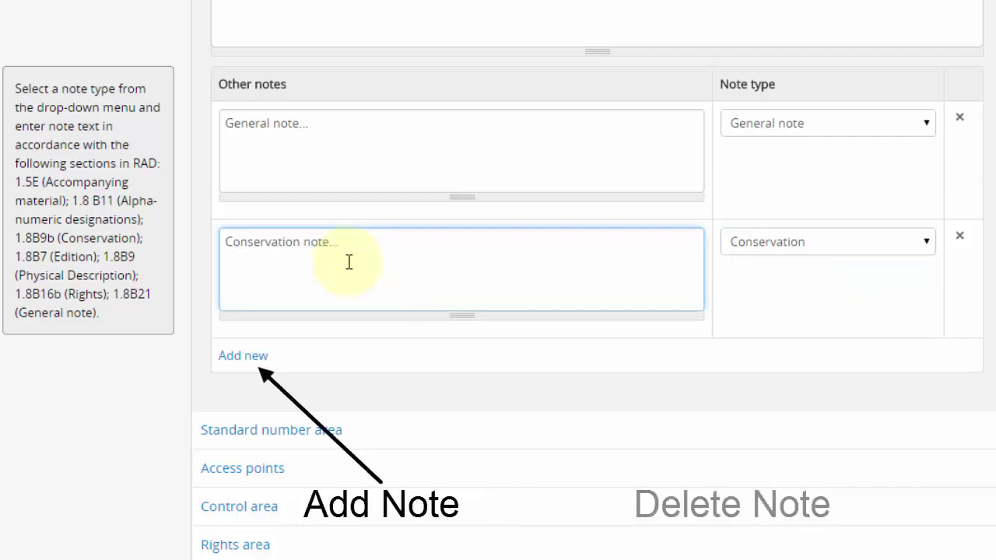
{"action": "left_click", "coordinate": [152, 379]}
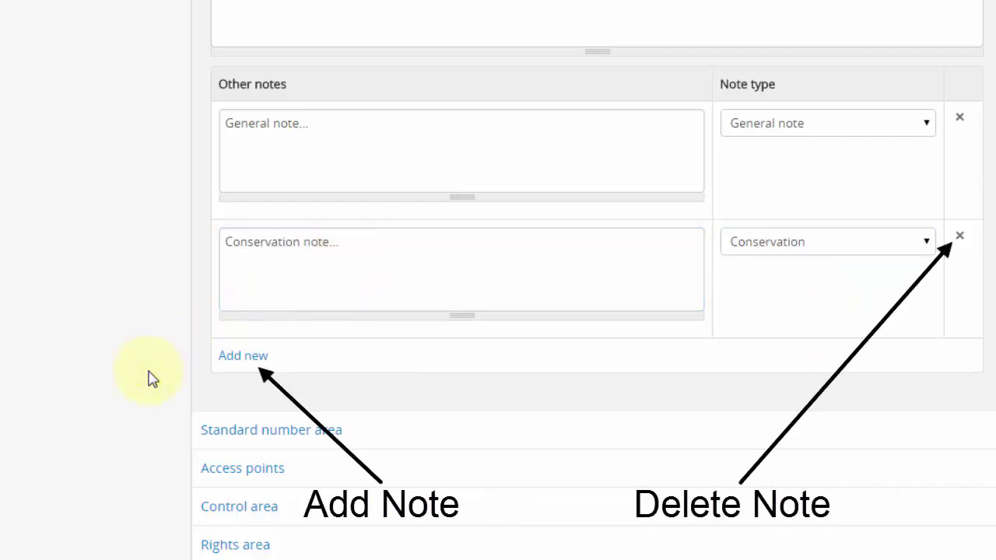
{"action": "left_click", "coordinate": [960, 117]}
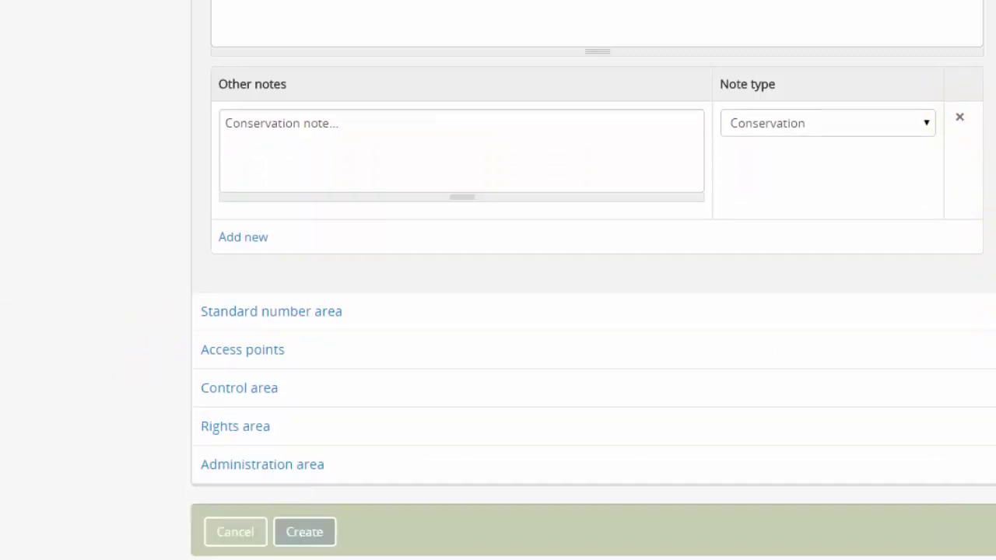
- Set the language of material to English
{"action": "scroll", "coordinate": [597, 280], "scroll_direction": "up", "scroll_amount": 10}
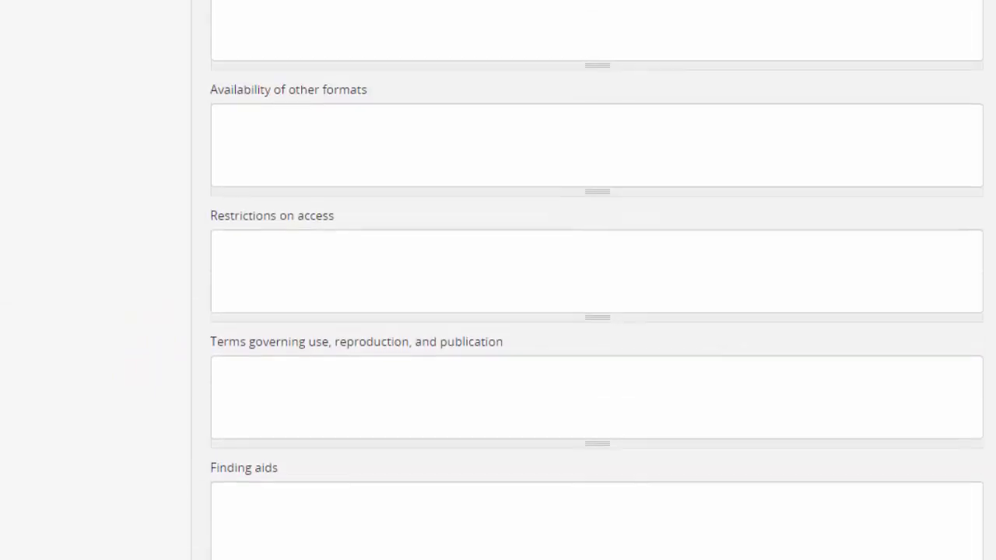
{"action": "scroll", "coordinate": [597, 269], "scroll_direction": "up", "scroll_amount": 5}
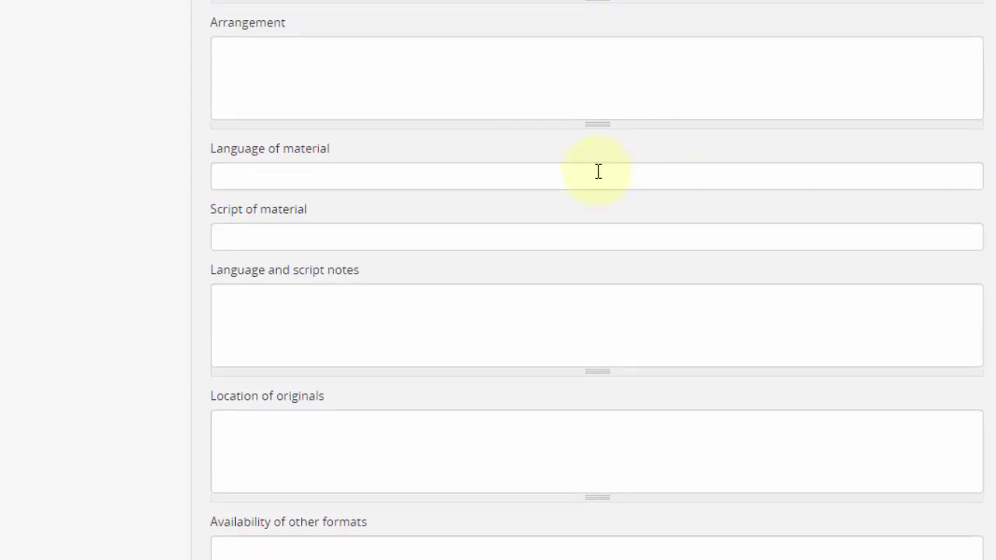
{"action": "left_click", "coordinate": [599, 172]}
{"action": "type", "text": "eng"}
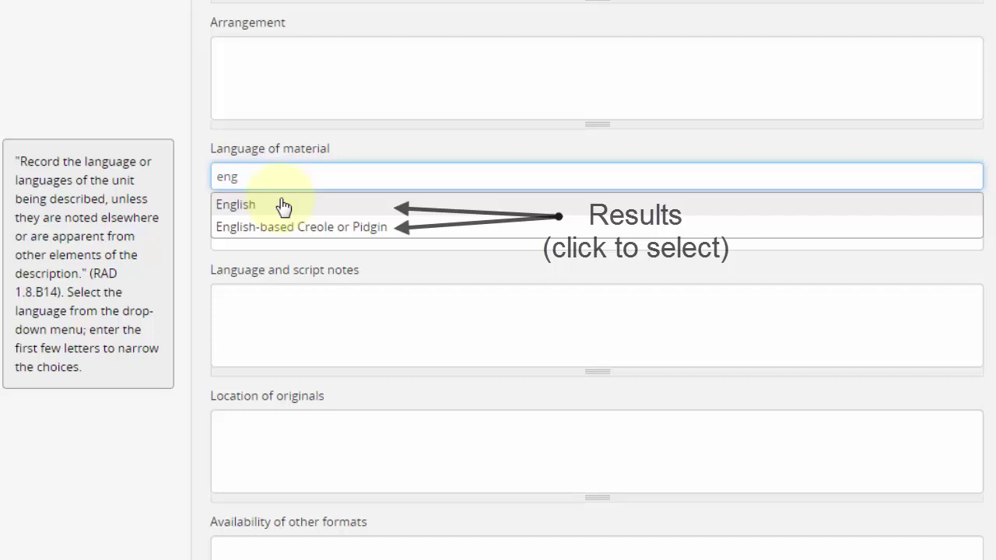
{"action": "left_click", "coordinate": [282, 205]}
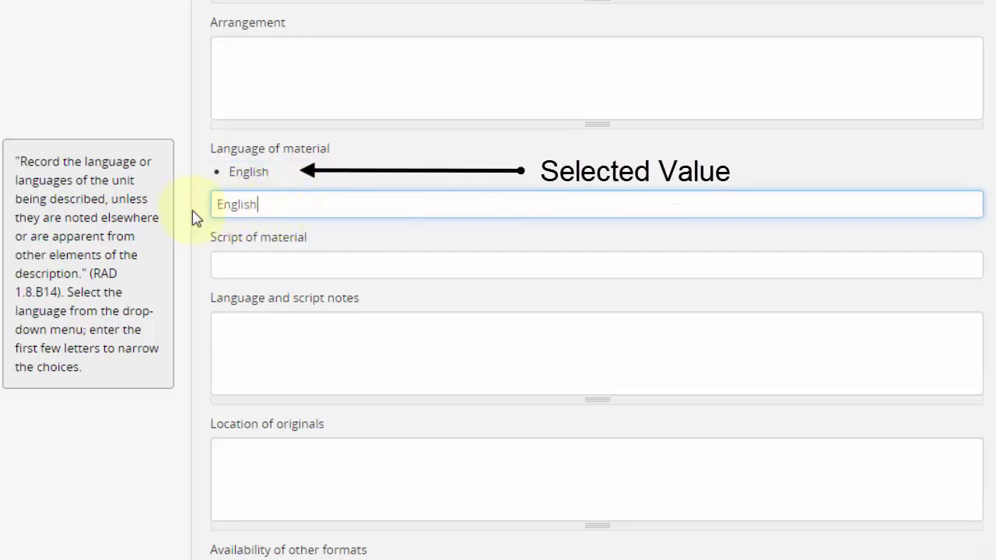
{"action": "double_click", "coordinate": [289, 198]}
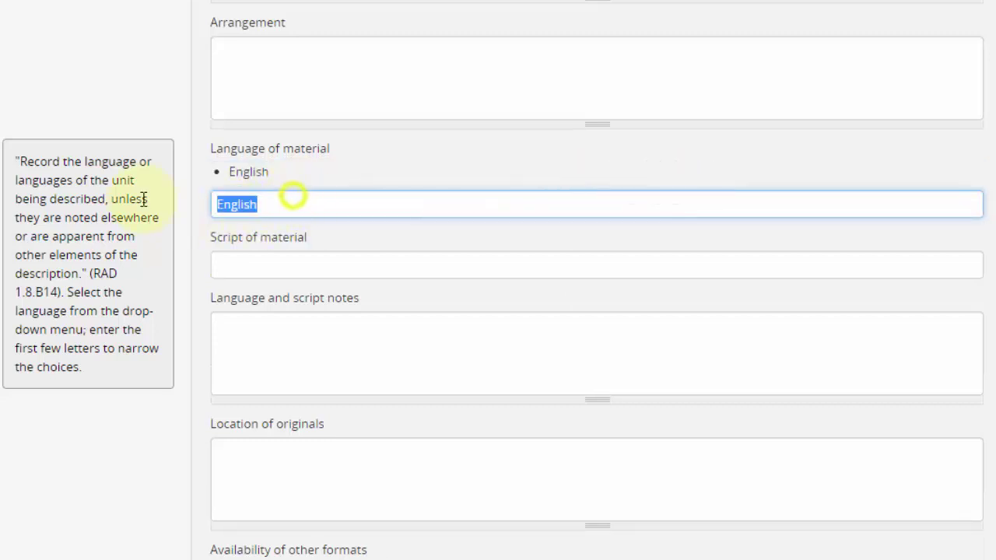
{"action": "key", "text": "BackSpace"}
- Add and then remove Arabic as script of material, leaving it empty, and collapse Notes
{"action": "left_click", "coordinate": [260, 263]}
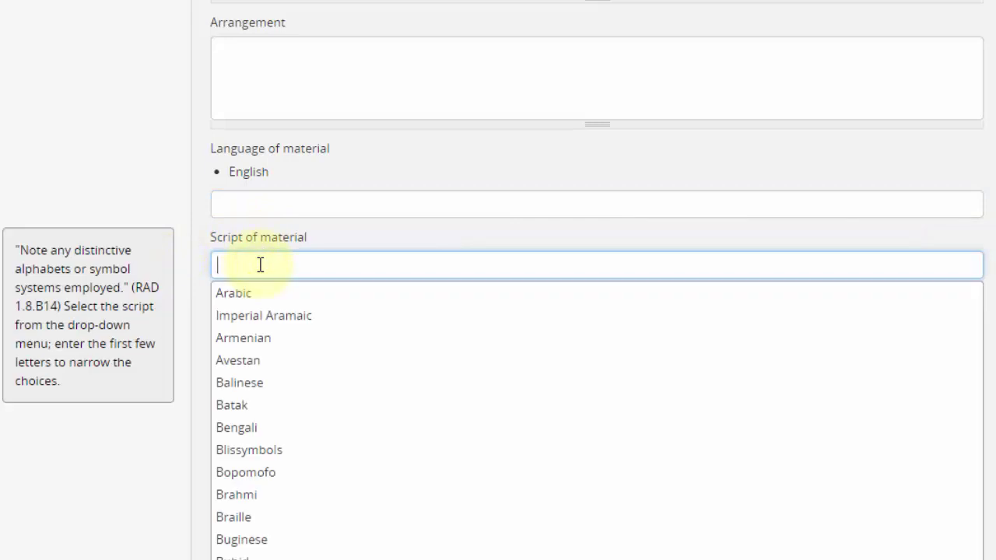
{"action": "left_click", "coordinate": [245, 296]}
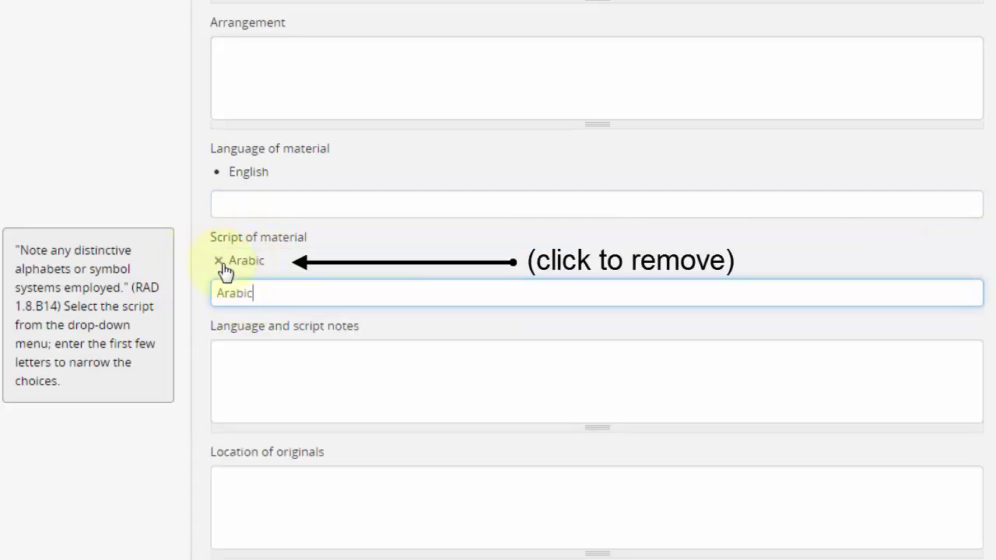
{"action": "left_click", "coordinate": [221, 263]}
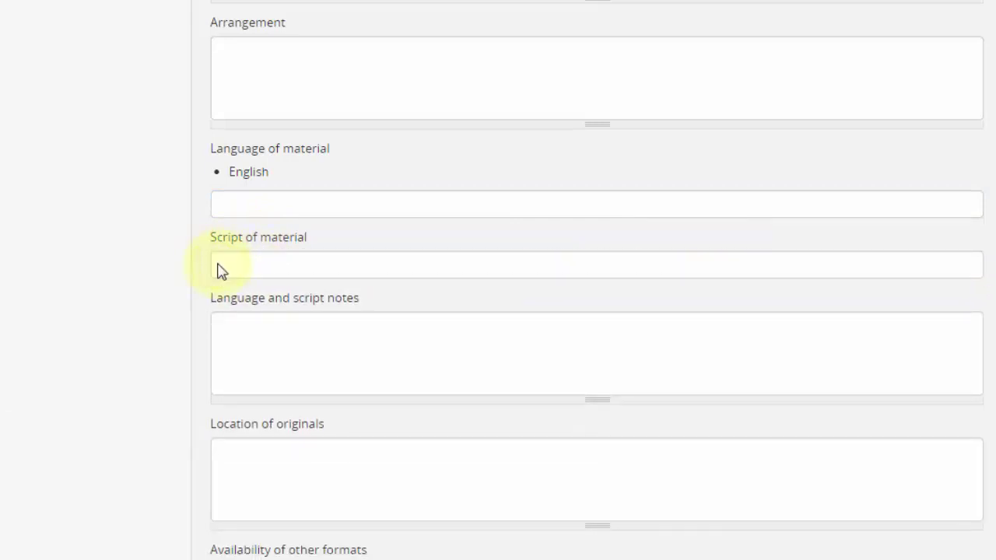
{"action": "scroll", "coordinate": [983, 156], "scroll_direction": "up", "scroll_amount": 5}
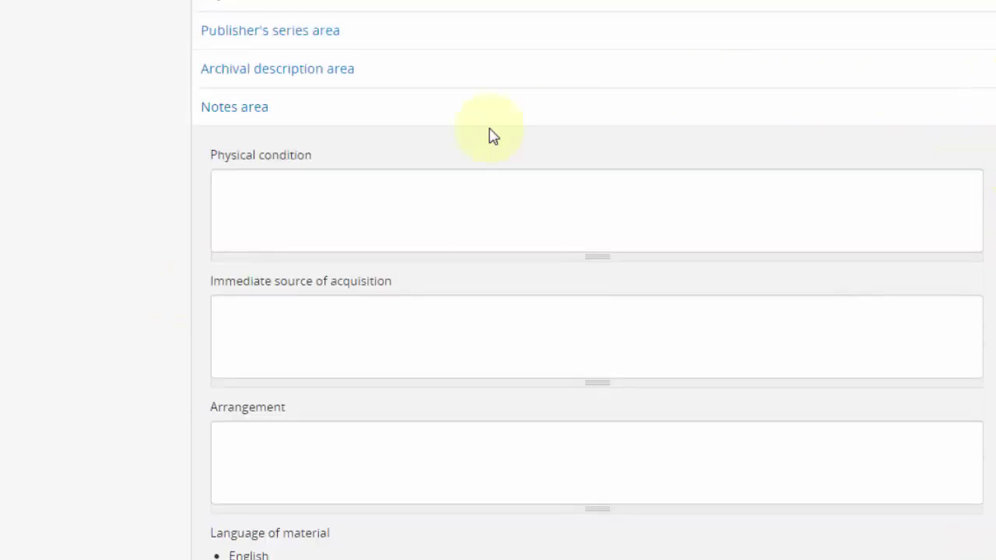
{"action": "left_click", "coordinate": [460, 109]}
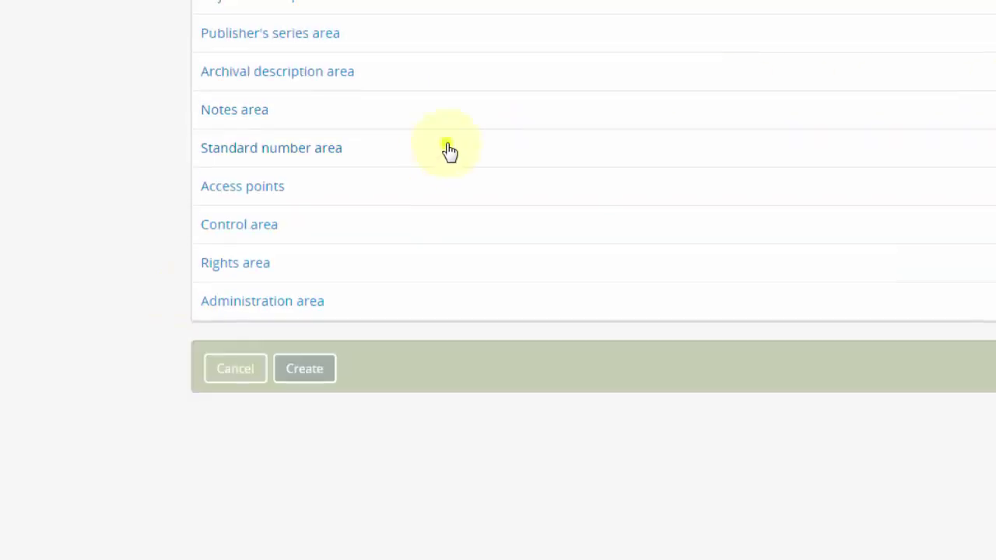
- Expand and collapse the Standard number area, then expand the Access points section
{"action": "left_click", "coordinate": [449, 149]}
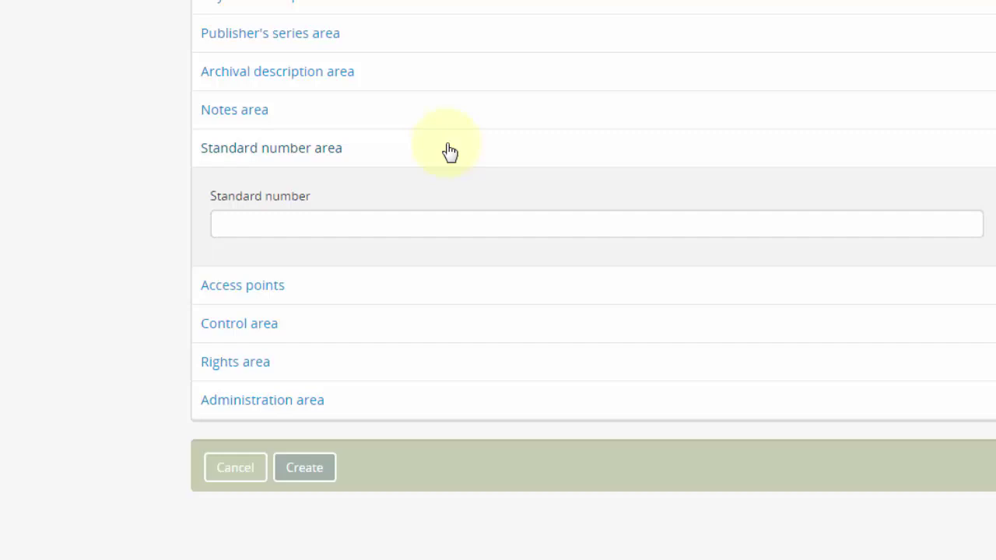
{"action": "left_click", "coordinate": [450, 150]}
{"action": "left_click", "coordinate": [461, 190]}
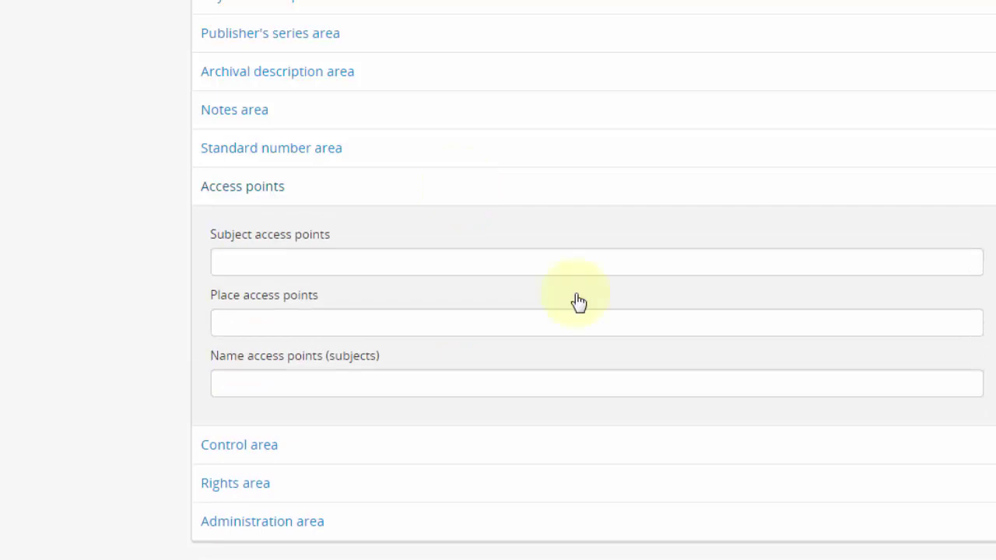
- Add Agriculture and Brickworks as subject access points
{"action": "left_click", "coordinate": [484, 259]}
{"action": "type", "text": "agriculture"}
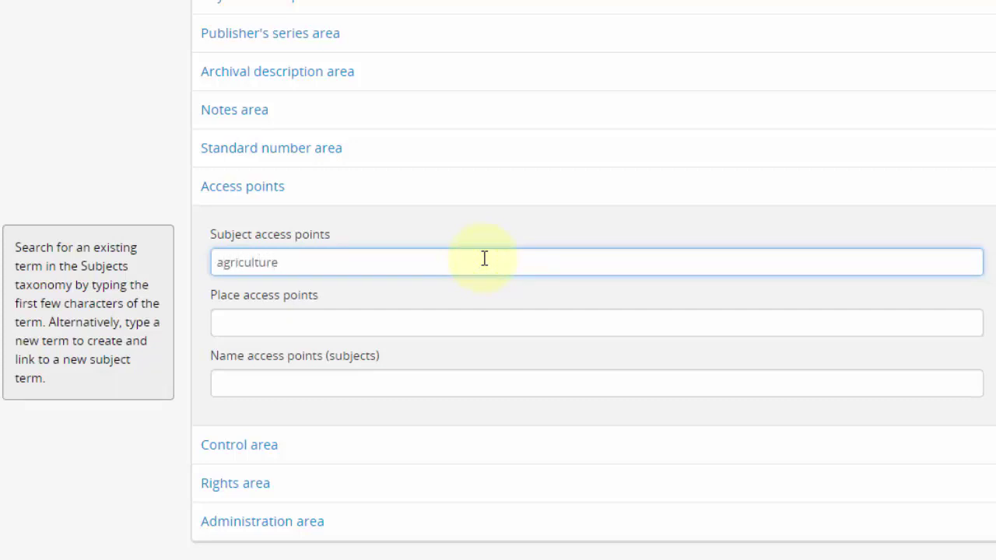
{"action": "left_click", "coordinate": [469, 291]}
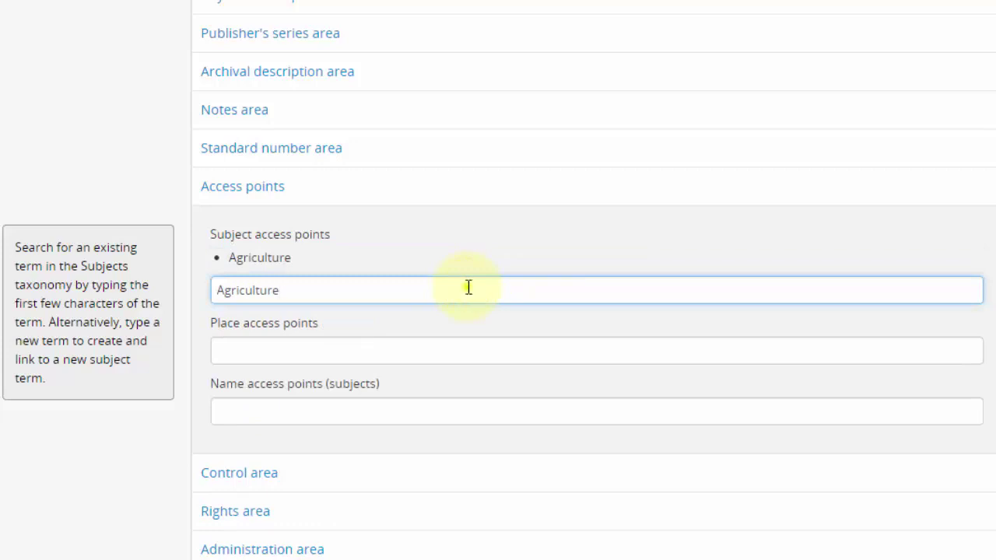
{"action": "left_click_drag", "start_coordinate": [470, 291], "coordinate": [216, 290]}
{"action": "type", "text": "brick"}
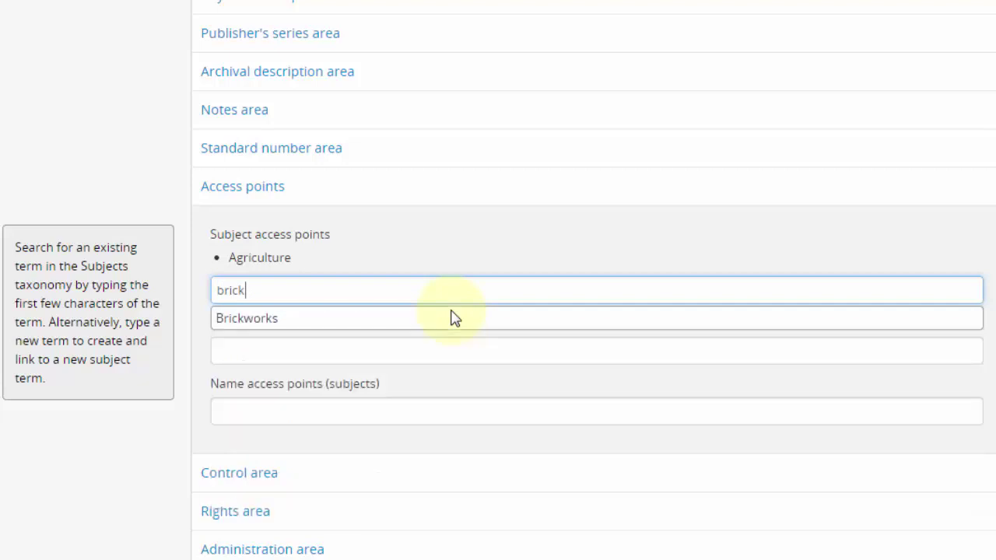
{"action": "left_click", "coordinate": [455, 320]}
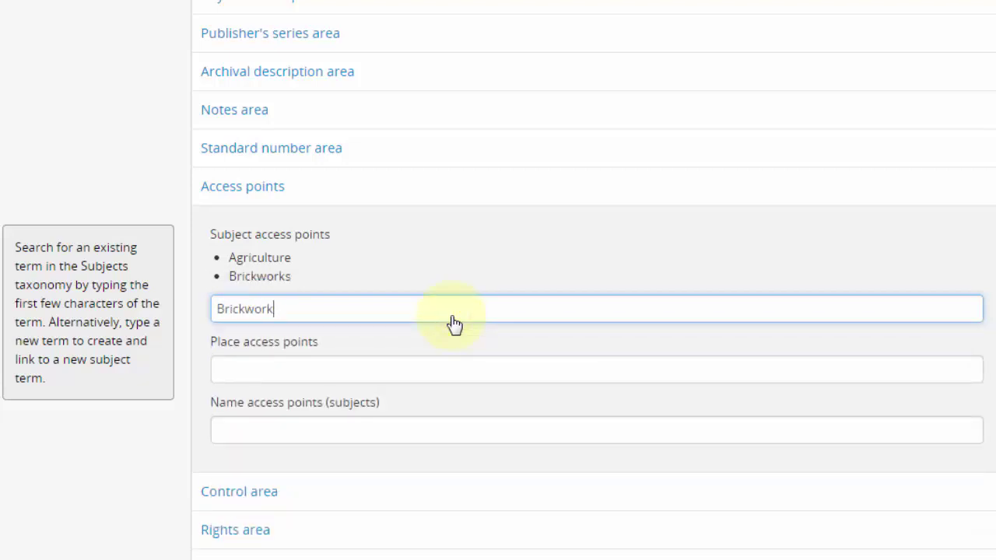
- Add Sydney Mines (Cape Breton County, N.S.) as a place access point
{"action": "left_click", "coordinate": [328, 370]}
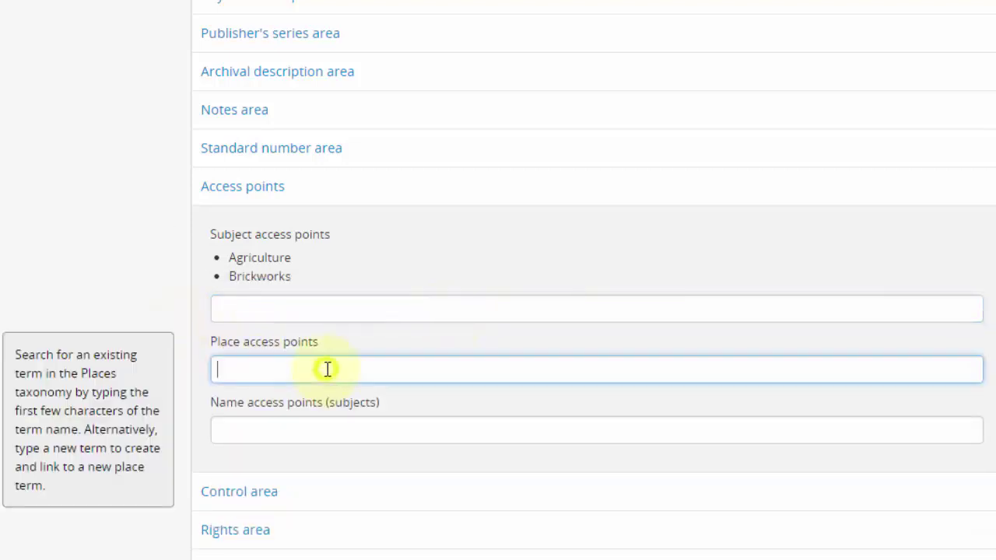
{"action": "type", "text": "sydney"}
{"action": "left_click", "coordinate": [331, 417]}
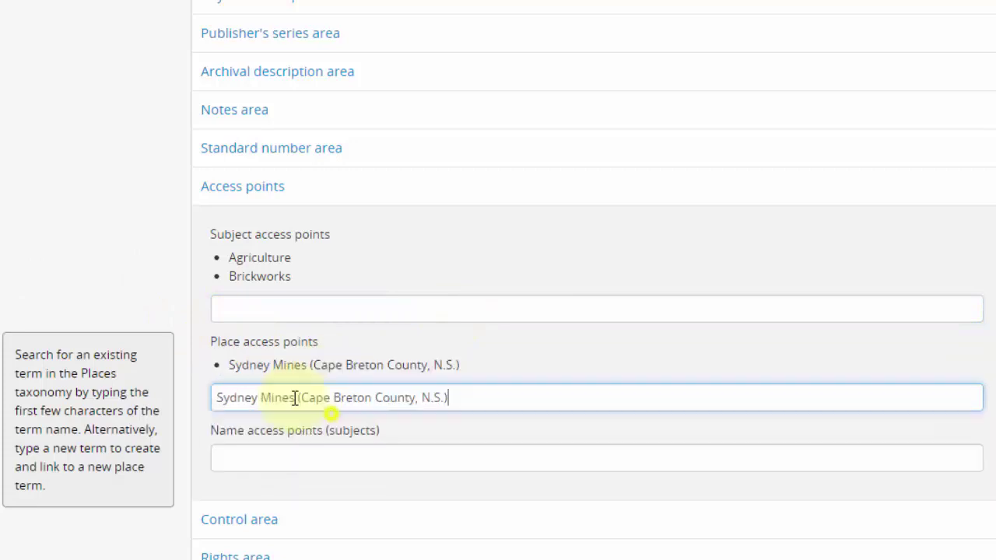
{"action": "left_click", "coordinate": [187, 367]}
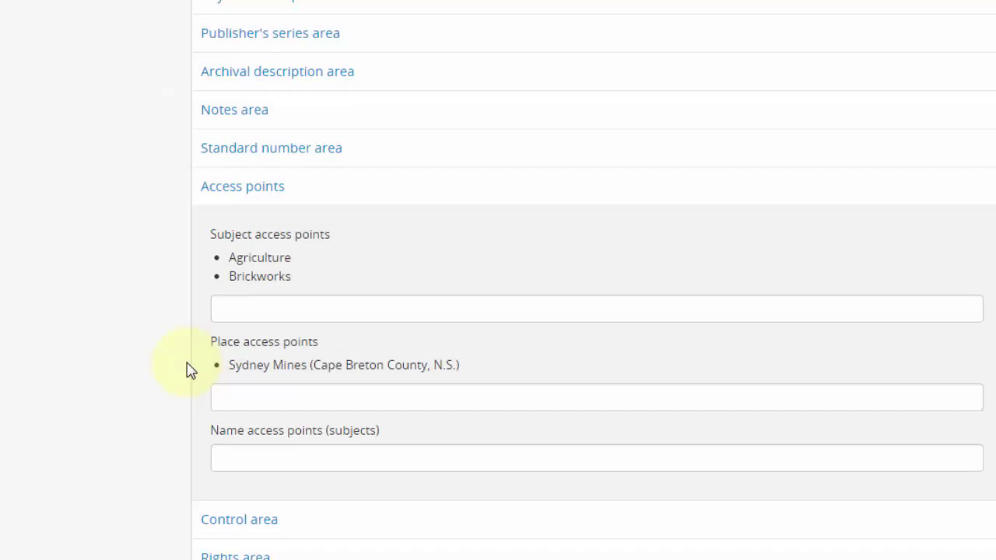
{"action": "scroll", "coordinate": [187, 369], "scroll_direction": "down", "scroll_amount": 1}
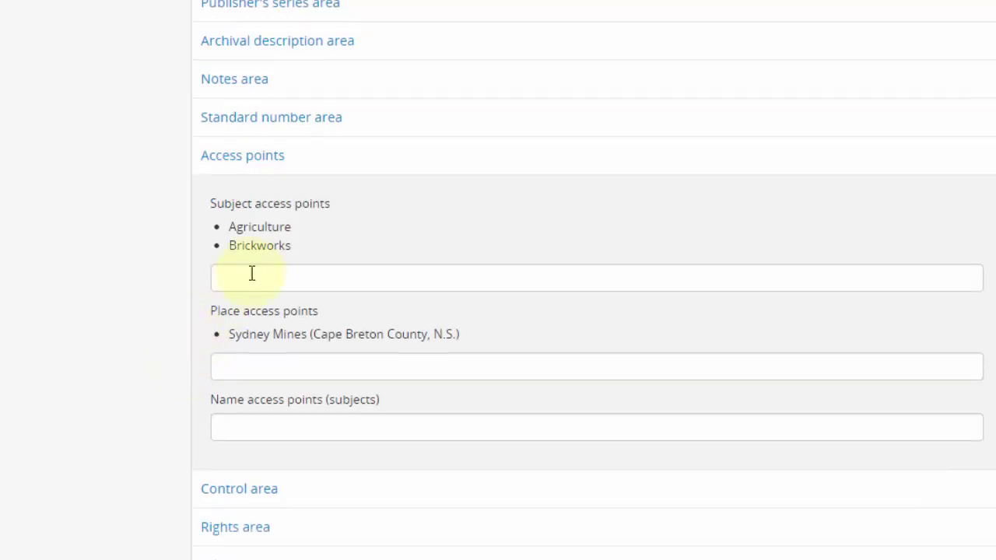
{"action": "left_click", "coordinate": [515, 165]}
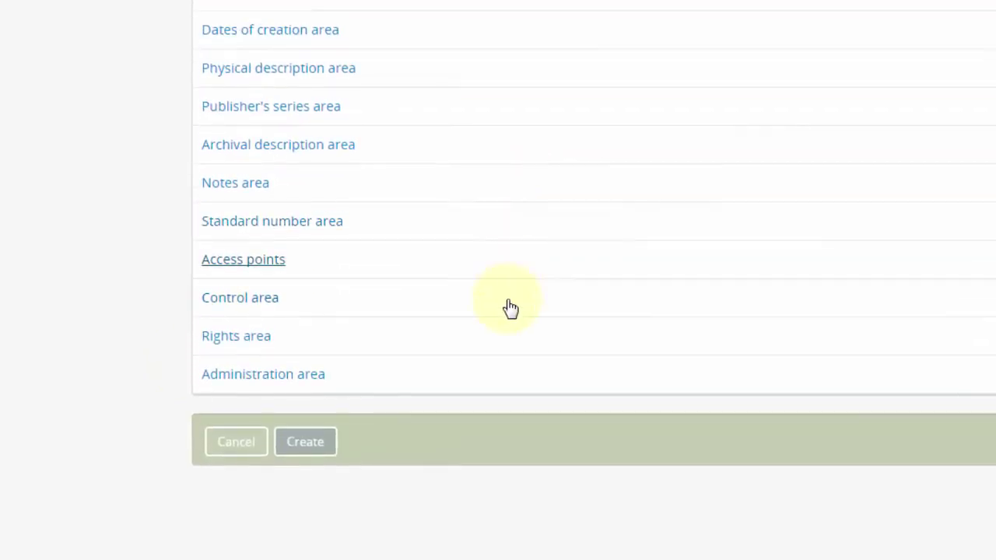
- In the Control area, enter 'Rules for Archival Description' as conventions and set level of detail to Partial
{"action": "left_click", "coordinate": [508, 309]}
{"action": "scroll", "coordinate": [510, 309], "scroll_direction": "down", "scroll_amount": 3}
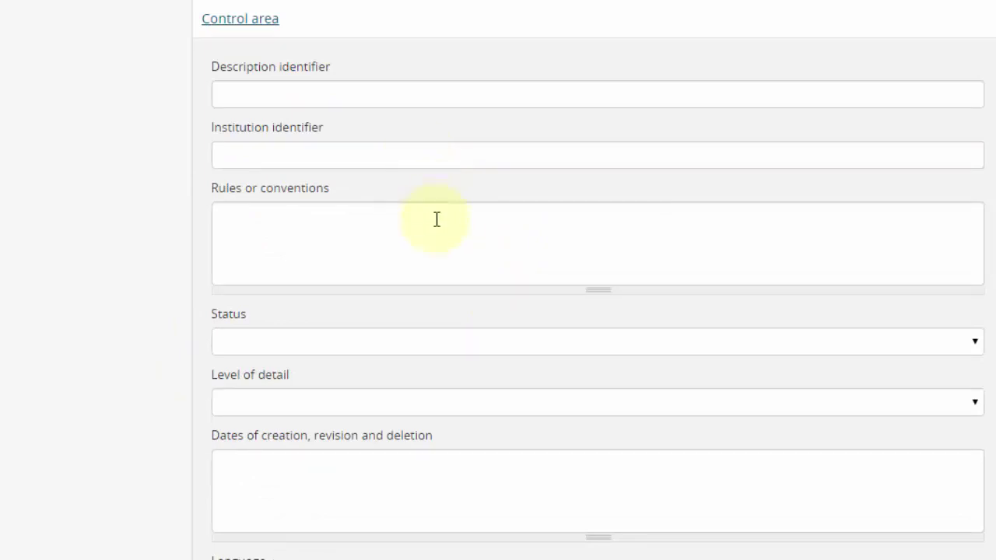
{"action": "left_click", "coordinate": [469, 227]}
{"action": "type", "text": "Rules for Archival D"}
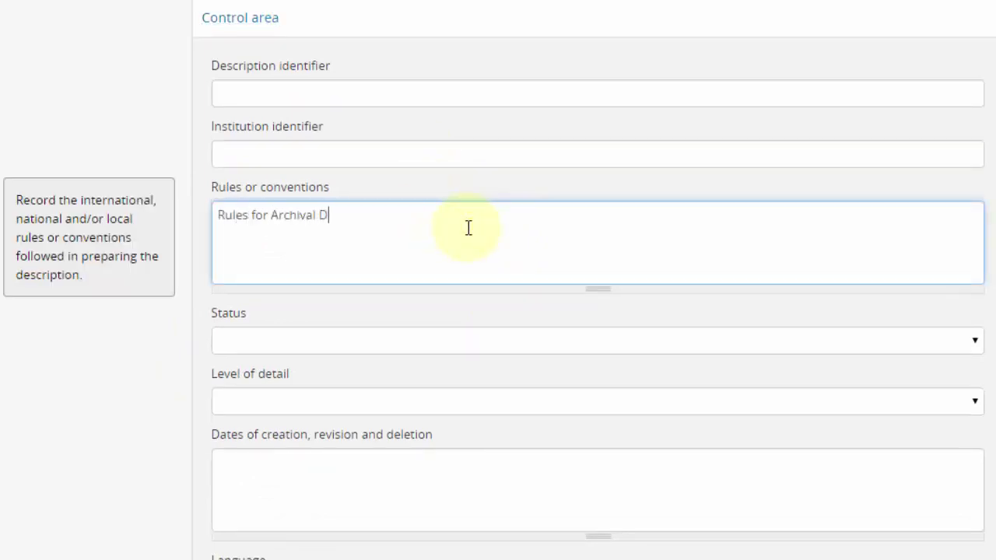
{"action": "type", "text": "escription"}
{"action": "left_click", "coordinate": [143, 351]}
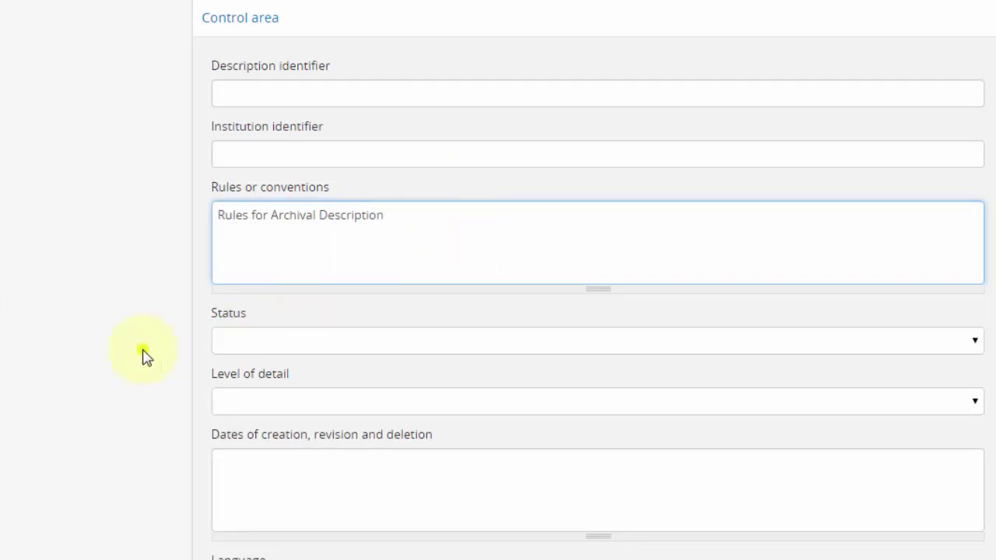
{"action": "left_click", "coordinate": [232, 400]}
{"action": "left_click", "coordinate": [260, 461]}
- Record the description's creation note dated March 01, 2015, and expand the Rights area
{"action": "left_click", "coordinate": [326, 467]}
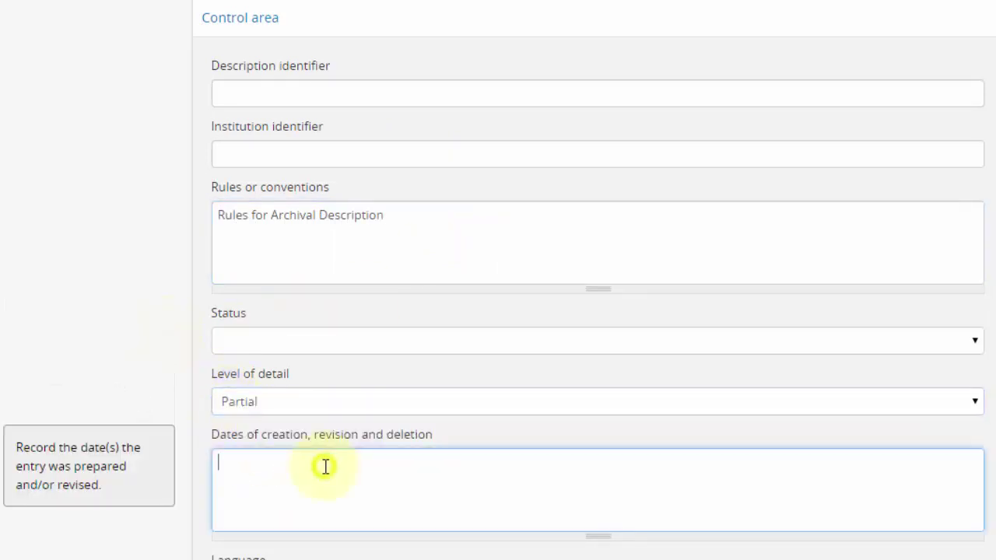
{"action": "type", "text": "Created March 01, "}
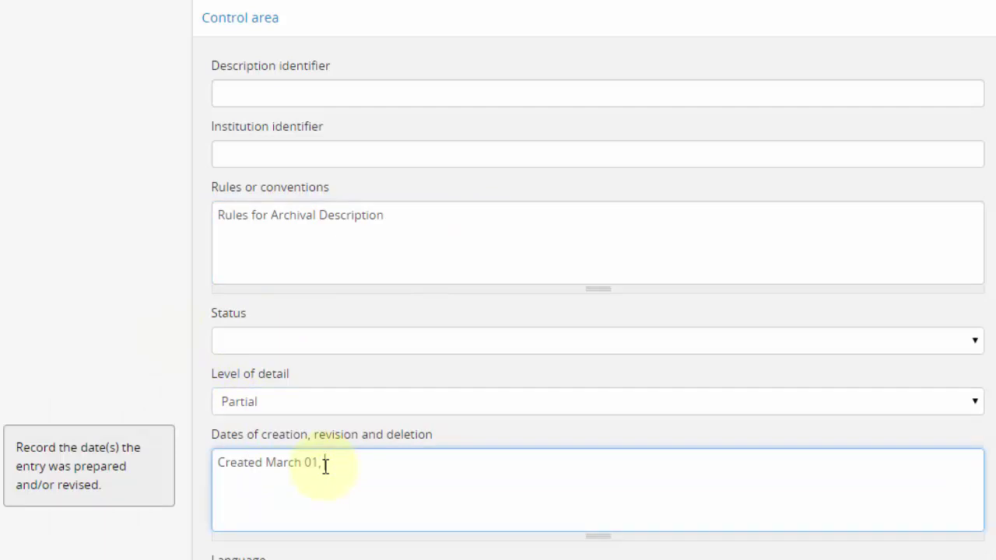
{"action": "type", "text": "2015 by John Doe."}
{"action": "left_click", "coordinate": [140, 402]}
{"action": "scroll", "coordinate": [302, 85], "scroll_direction": "up", "scroll_amount": 1}
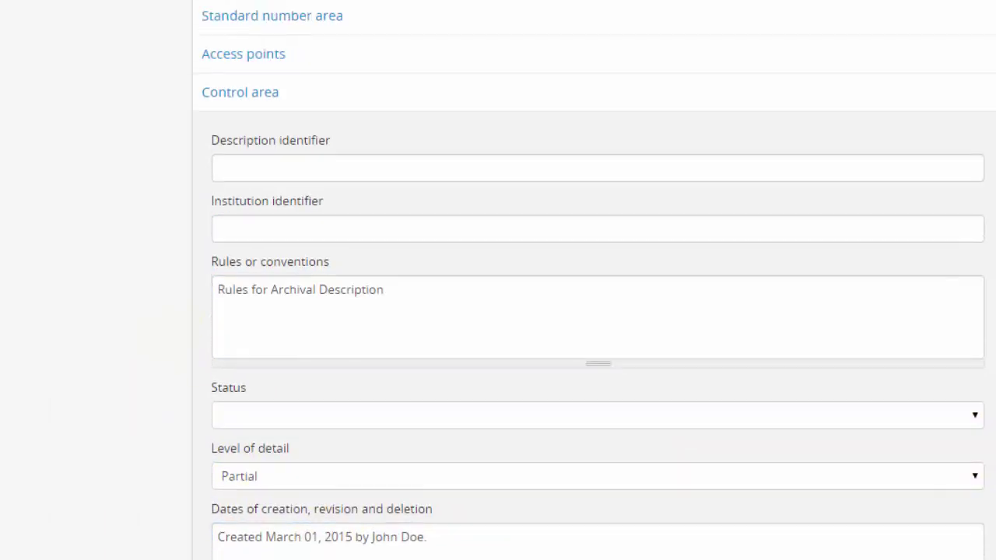
{"action": "left_click", "coordinate": [302, 87]}
{"action": "left_click", "coordinate": [323, 351]}
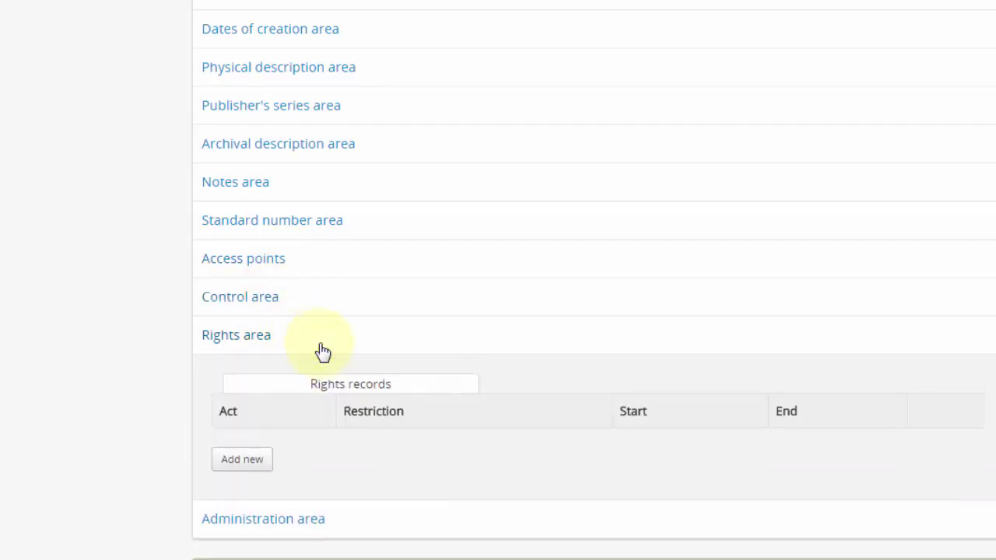
- In the Administration area, leave Display standard blank and keep Publication status as Draft
{"action": "left_click", "coordinate": [322, 351]}
{"action": "left_click", "coordinate": [388, 382]}
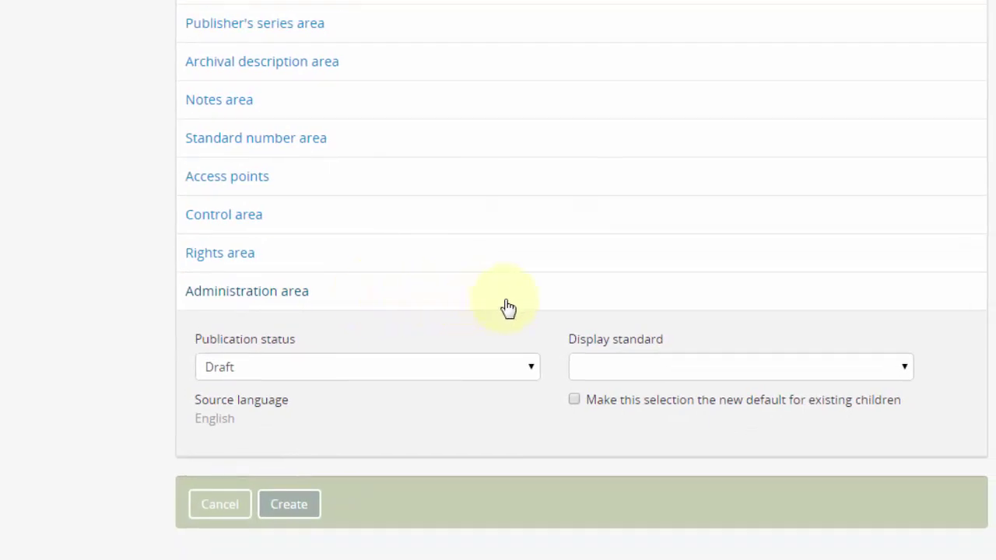
{"action": "left_click", "coordinate": [601, 368]}
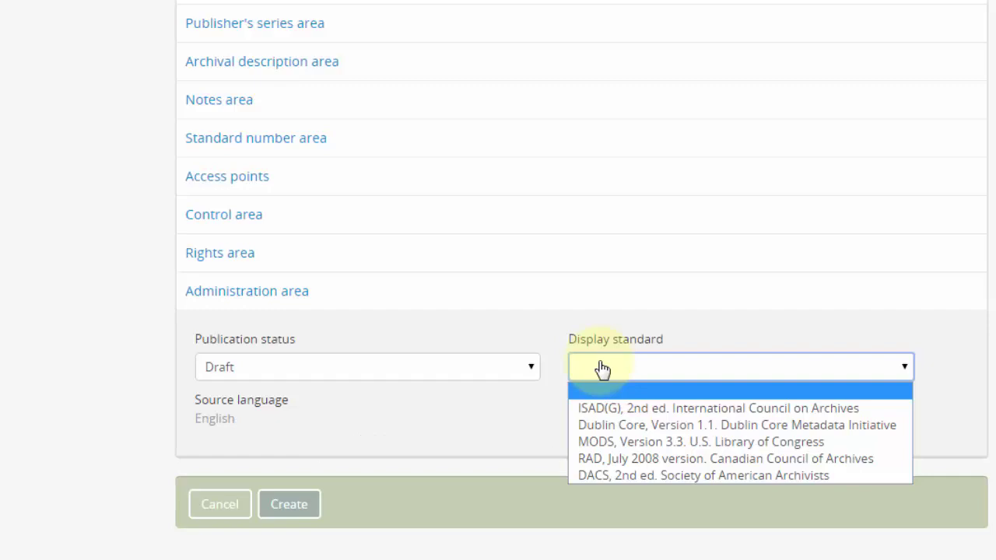
{"action": "left_click", "coordinate": [599, 320]}
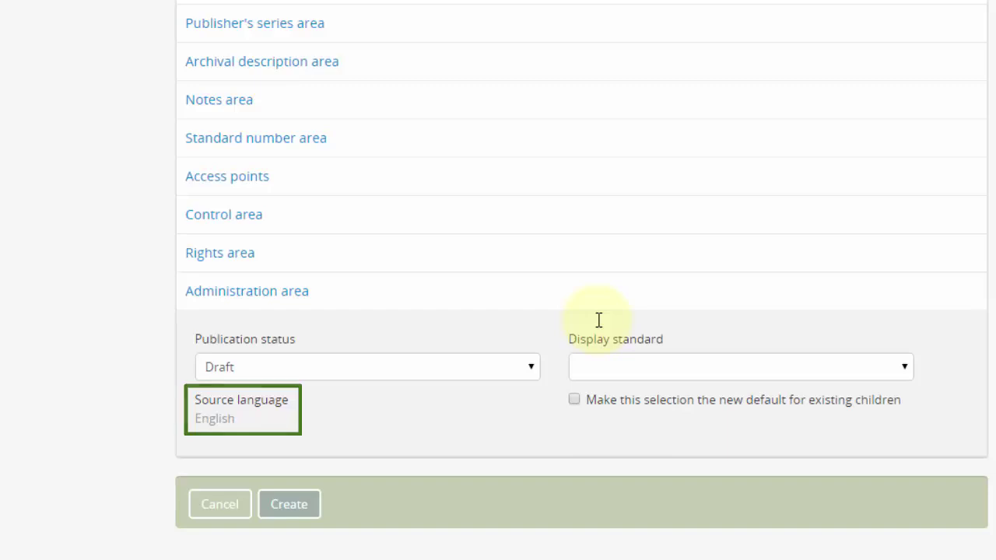
{"action": "left_click", "coordinate": [529, 372]}
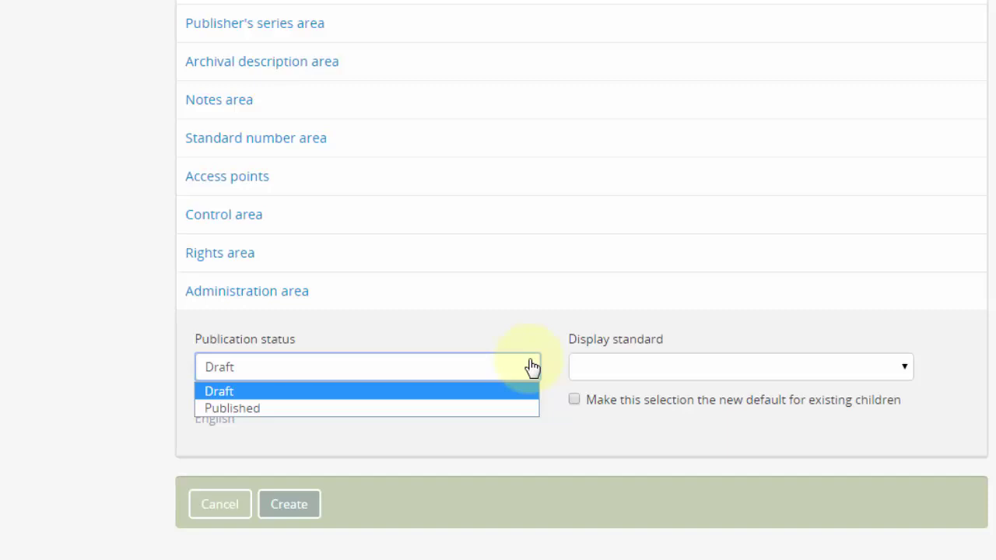
{"action": "left_click", "coordinate": [533, 366]}
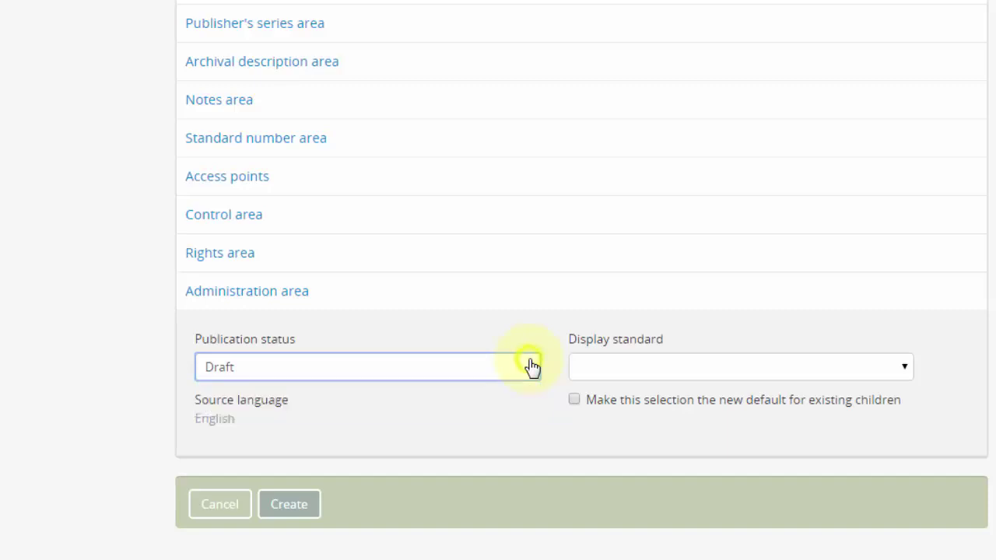
- Create the Example Fonds draft, then log in with the contributor account's e-mail and password
{"action": "left_click", "coordinate": [305, 510]}
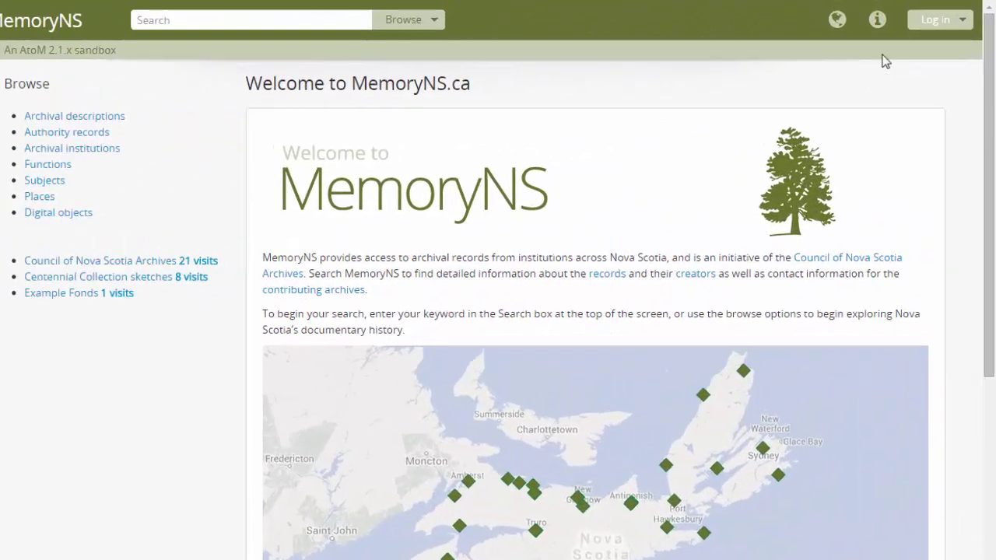
{"action": "left_click", "coordinate": [941, 18]}
{"action": "left_click", "coordinate": [860, 129]}
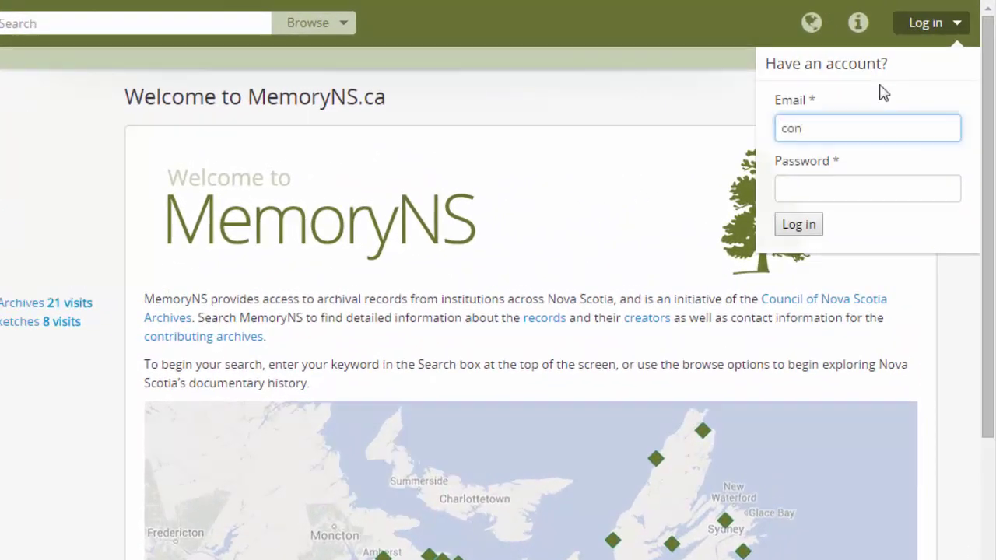
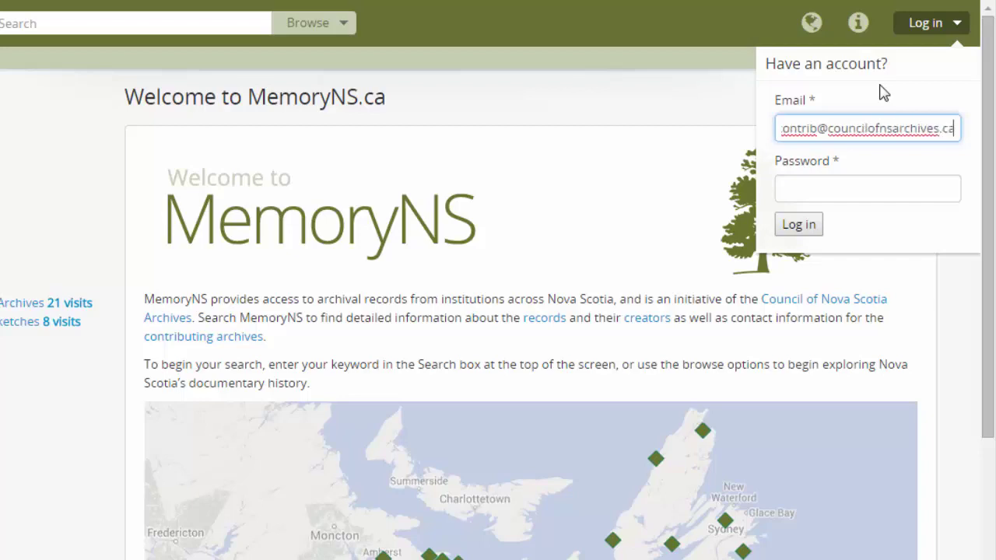
{"action": "left_click", "coordinate": [888, 179]}
{"action": "type", "text": "password"}
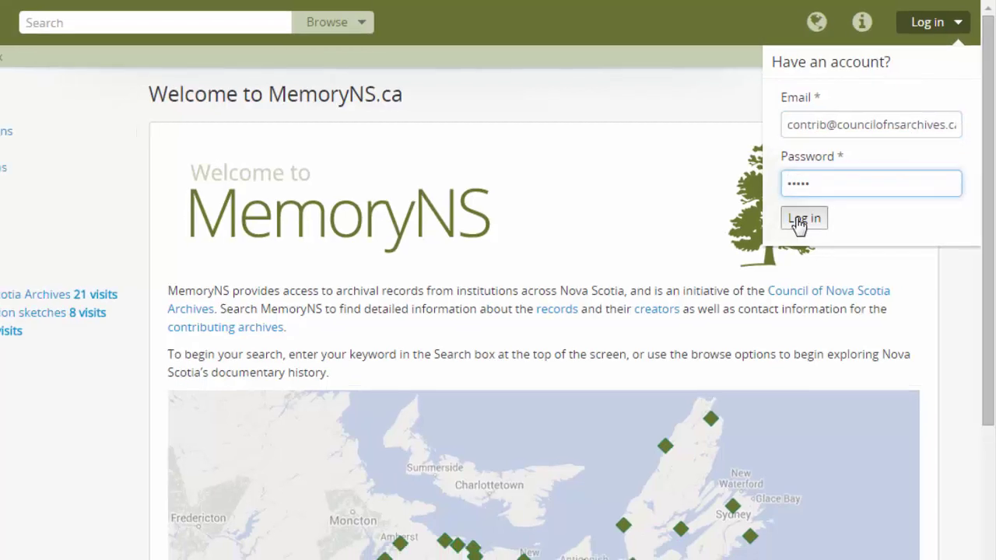
{"action": "left_click", "coordinate": [799, 225]}
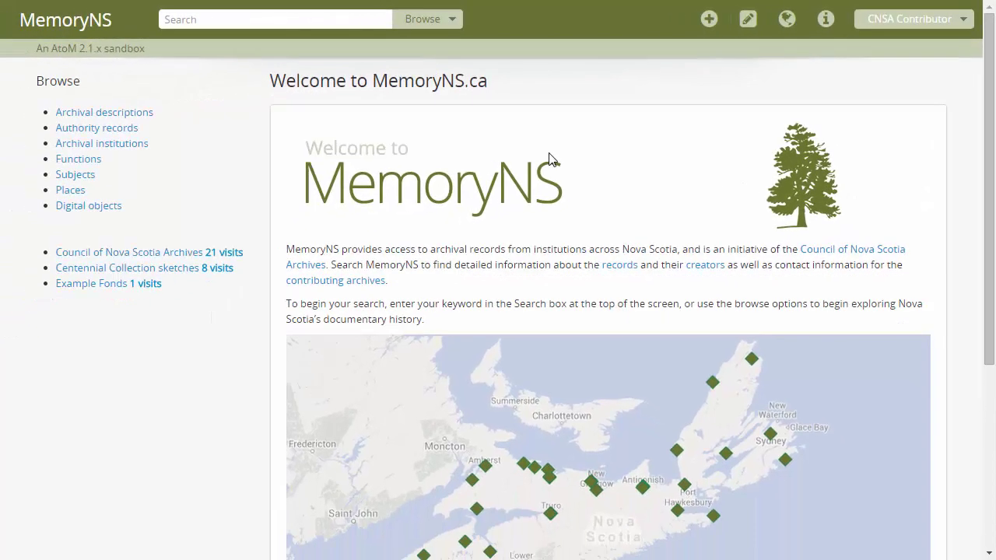
- Browse the authority records and search names for MacInnis
{"action": "left_click", "coordinate": [420, 23]}
{"action": "left_click", "coordinate": [371, 111]}
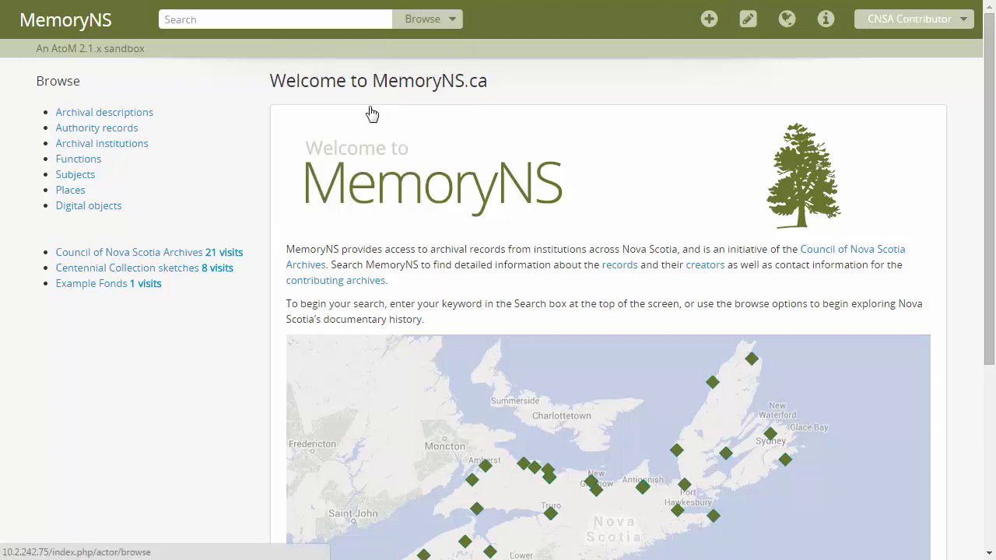
{"action": "left_click", "coordinate": [492, 118]}
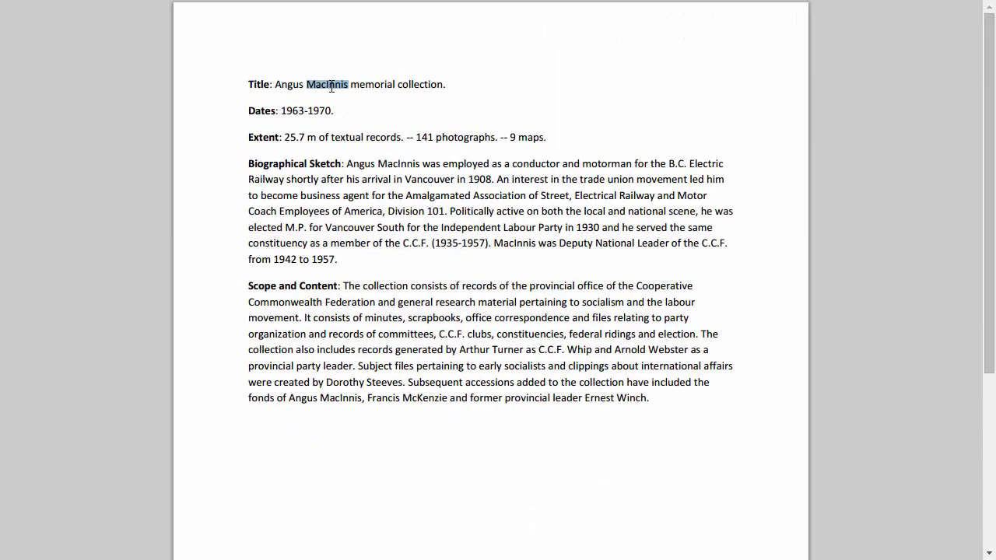
{"action": "right_click", "coordinate": [331, 86]}
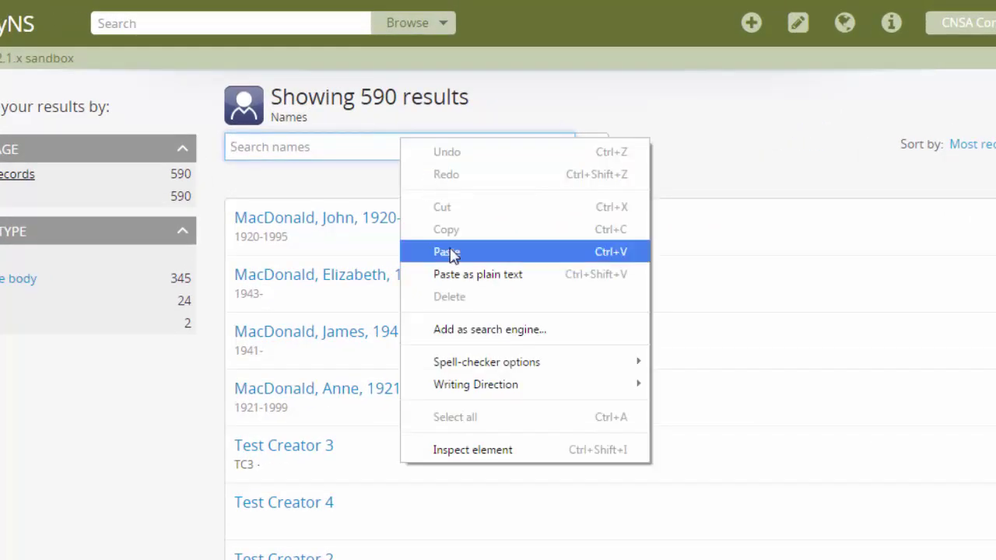
{"action": "left_click", "coordinate": [451, 233]}
{"action": "left_click", "coordinate": [596, 152]}
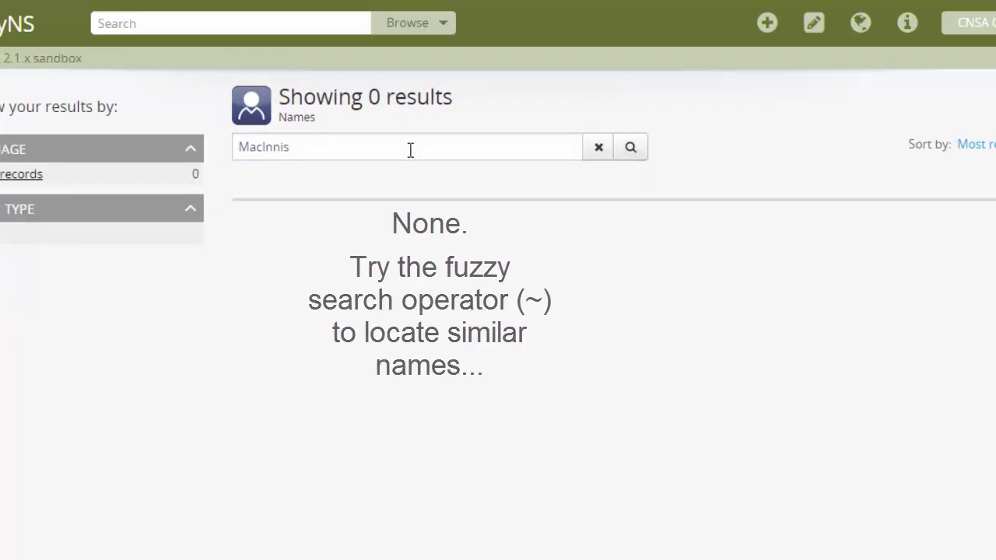
- Retry the search as MacInnis~, then, with no match found, add a new authority record
{"action": "left_click", "coordinate": [410, 148]}
{"action": "type", "text": "~"}
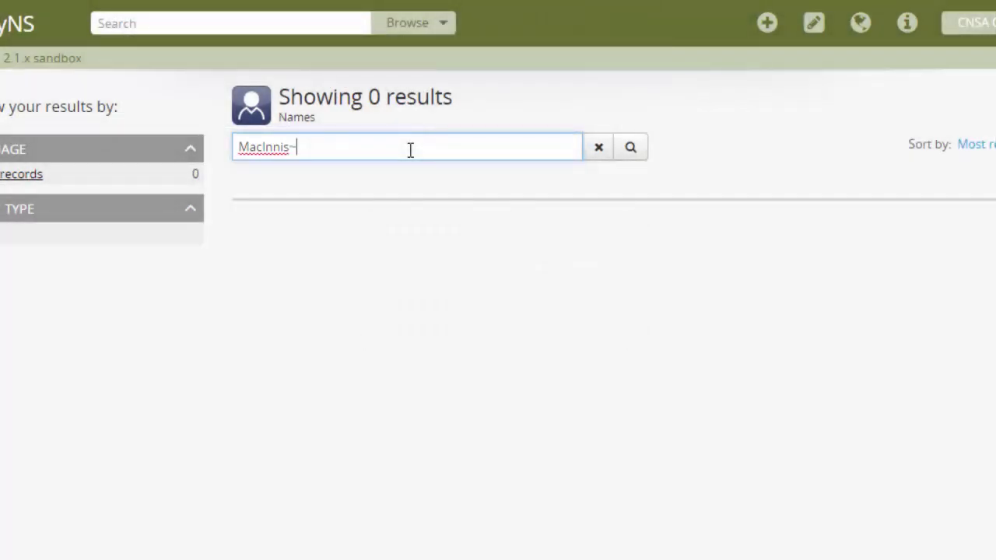
{"action": "key", "text": "Return"}
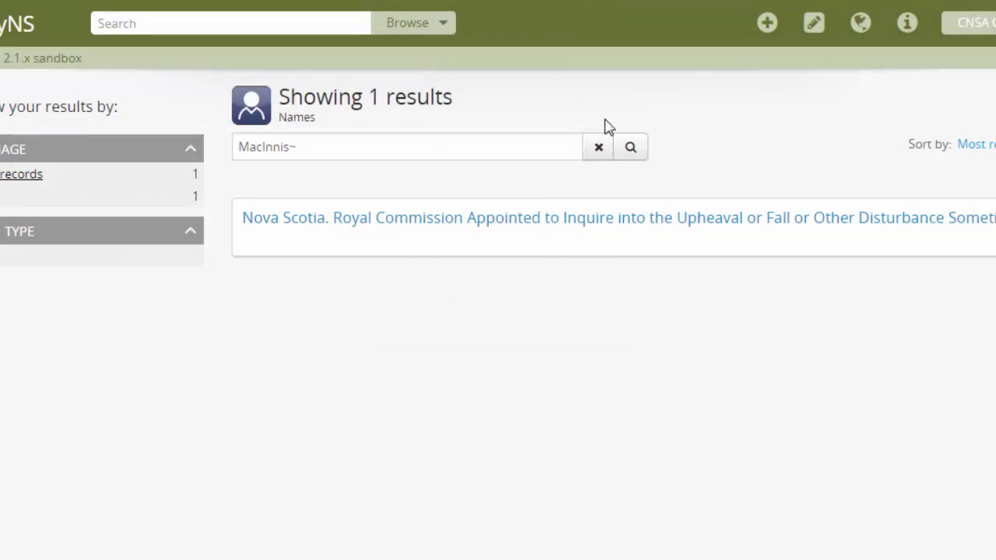
{"action": "left_click", "coordinate": [768, 23]}
{"action": "left_click", "coordinate": [650, 158]}
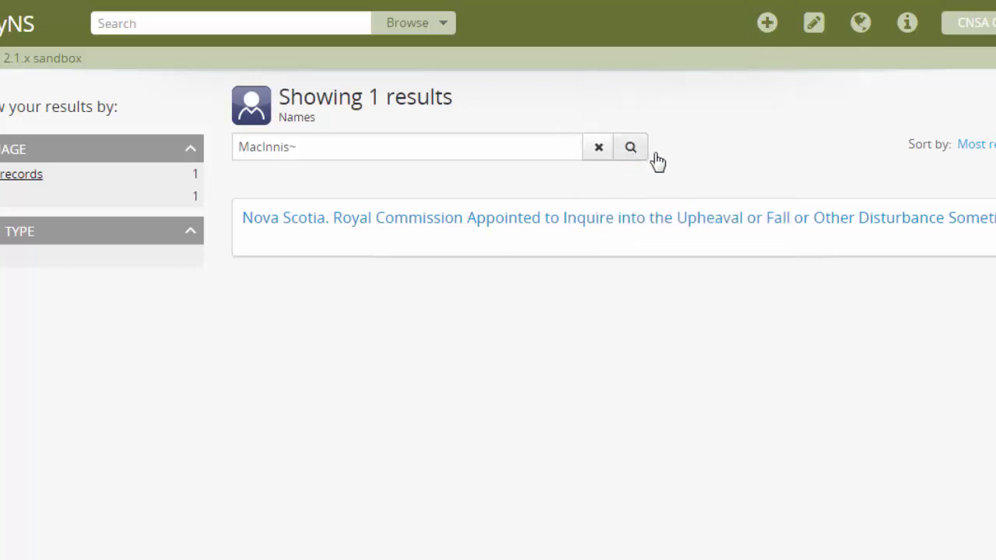
- Set the entity type to Person and the authorized form of name to 'MacInnis, Angus'
{"action": "left_click", "coordinate": [107, 131]}
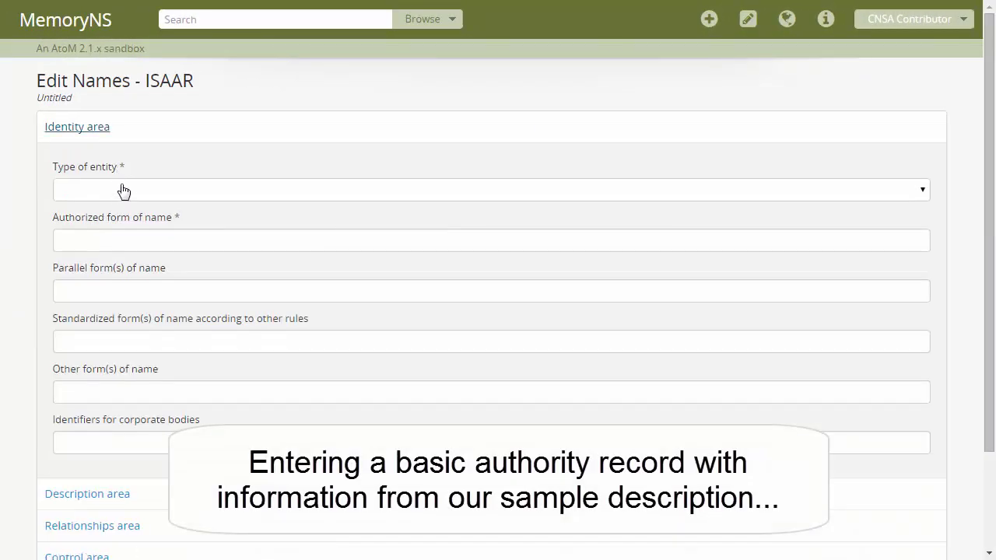
{"action": "left_click", "coordinate": [117, 190]}
{"action": "left_click", "coordinate": [114, 252]}
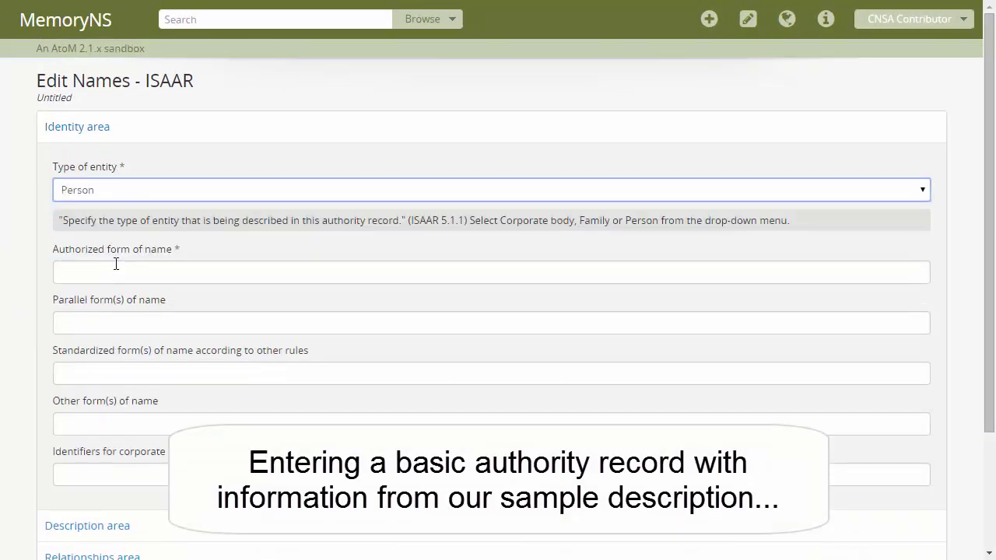
{"action": "left_click", "coordinate": [117, 269]}
{"action": "type", "text": "Macln"}
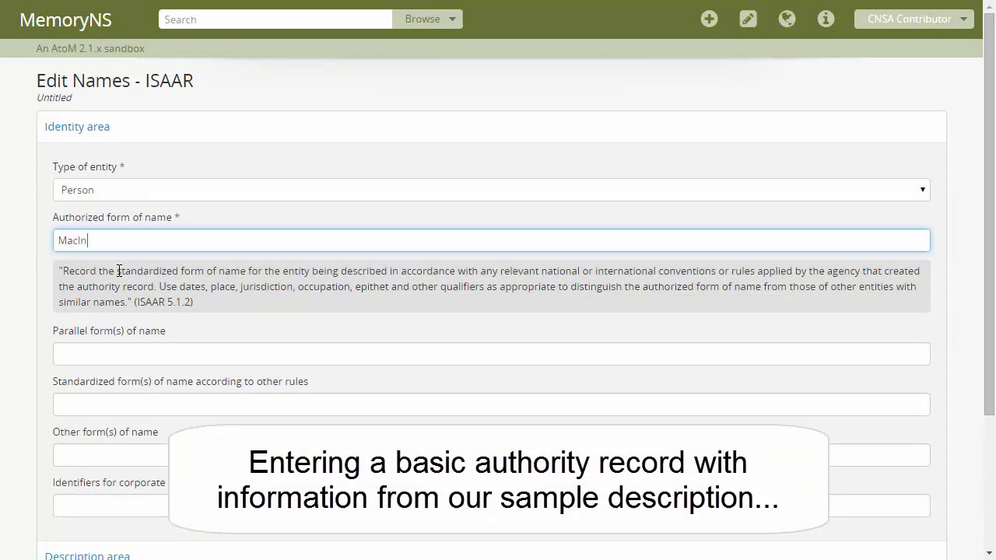
{"action": "type", "text": "nis, Angus"}
- Copy the Biographical Sketch paragraph into History and create the record
{"action": "scroll", "coordinate": [953, 362], "scroll_direction": "down", "scroll_amount": 3}
{"action": "left_click", "coordinate": [101, 389]}
{"action": "scroll", "coordinate": [140, 311], "scroll_direction": "down", "scroll_amount": 5}
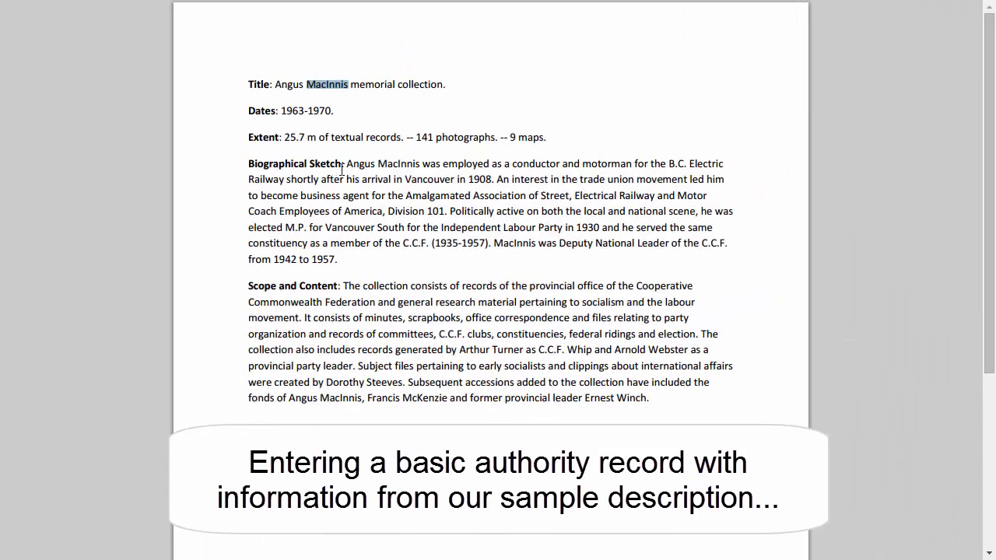
{"action": "mouse_move", "coordinate": [347, 163]}
{"action": "left_mouse_down"}
{"action": "mouse_move", "coordinate": [330, 179]}
{"action": "mouse_move", "coordinate": [338, 262]}
{"action": "left_mouse_up"}
{"action": "right_click", "coordinate": [338, 262]}
{"action": "left_click", "coordinate": [349, 269]}
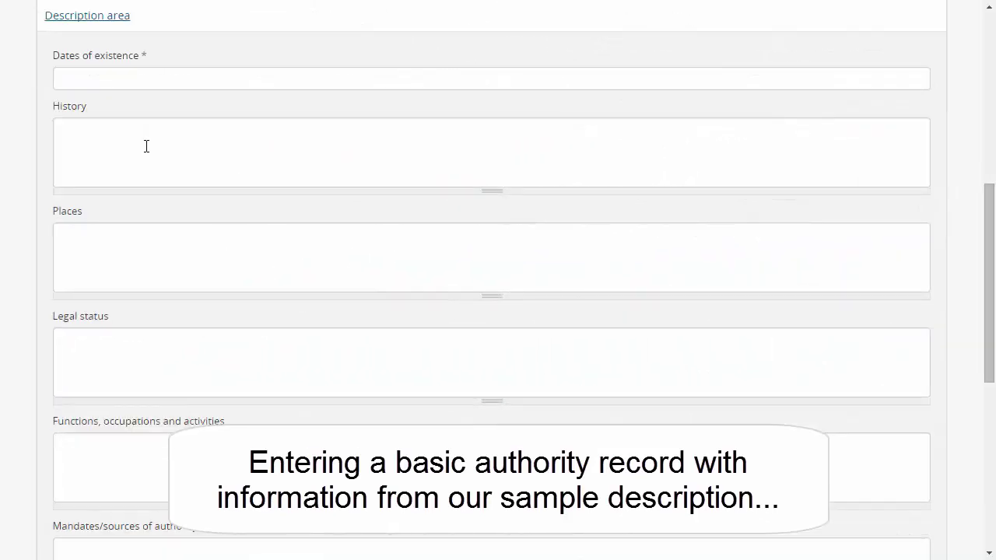
{"action": "left_click", "coordinate": [145, 146]}
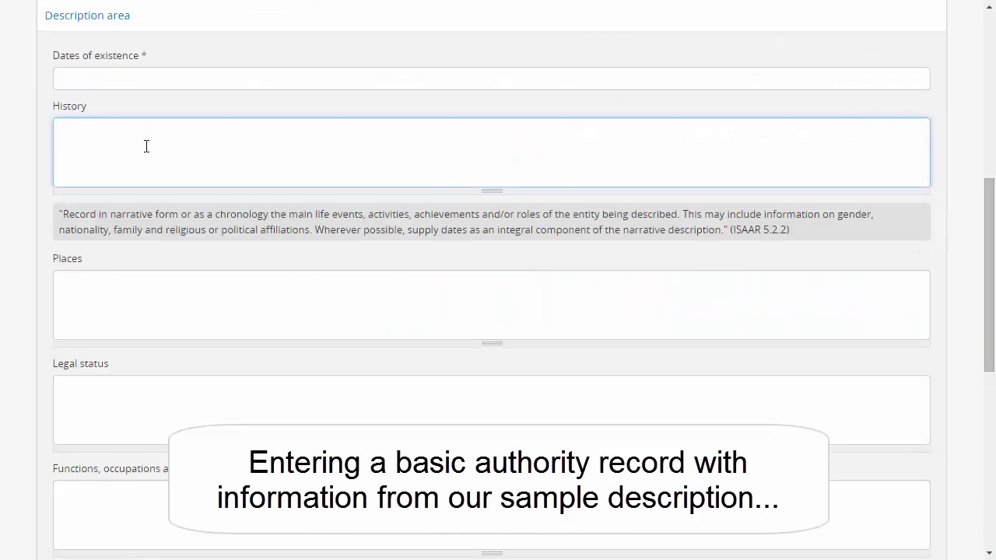
{"action": "right_click", "coordinate": [145, 146]}
{"action": "left_click", "coordinate": [204, 241]}
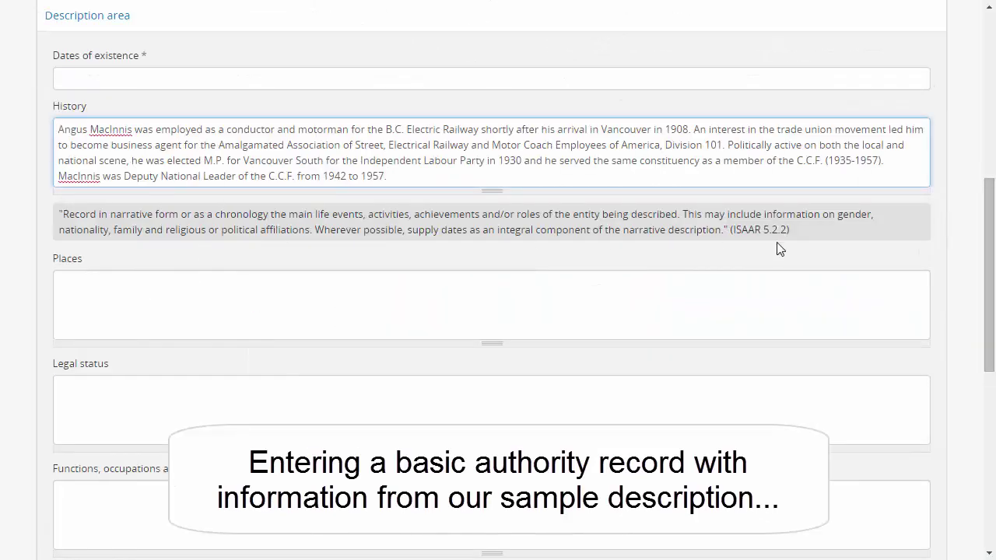
{"action": "scroll", "coordinate": [990, 249], "scroll_direction": "down", "scroll_amount": 10}
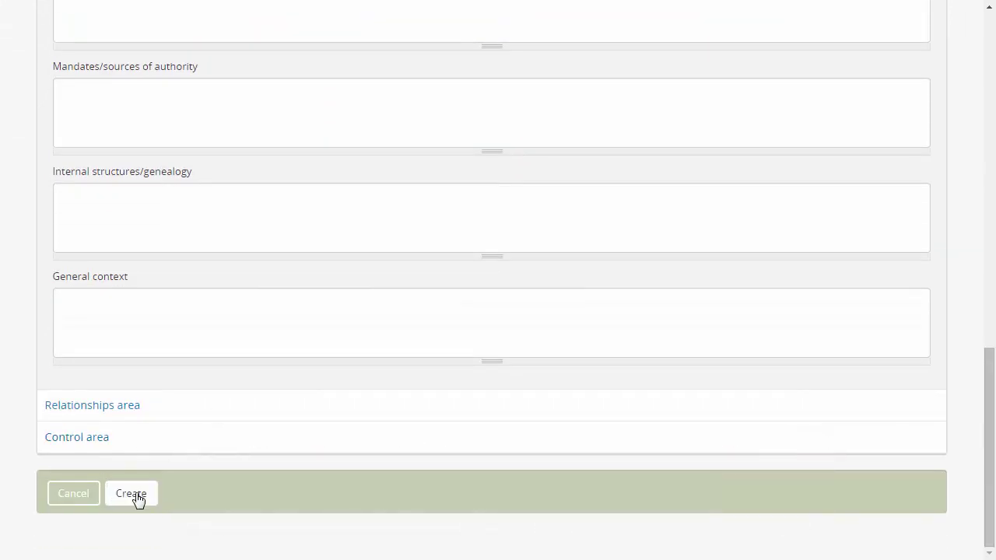
{"action": "left_click", "coordinate": [133, 500]}
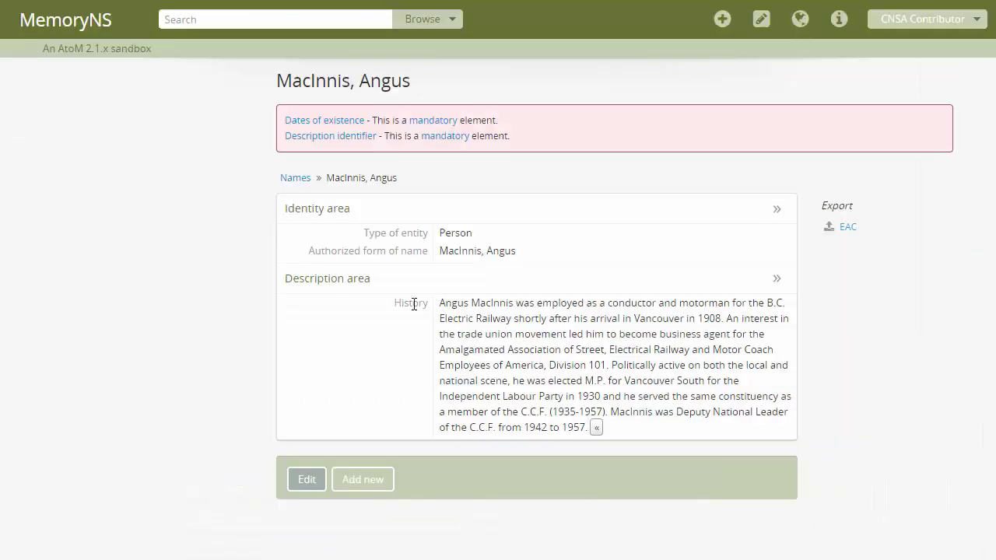
- Start a new archival description and copy the title 'Angus MacInnis memorial collection' from the sample
{"action": "left_click", "coordinate": [726, 21]}
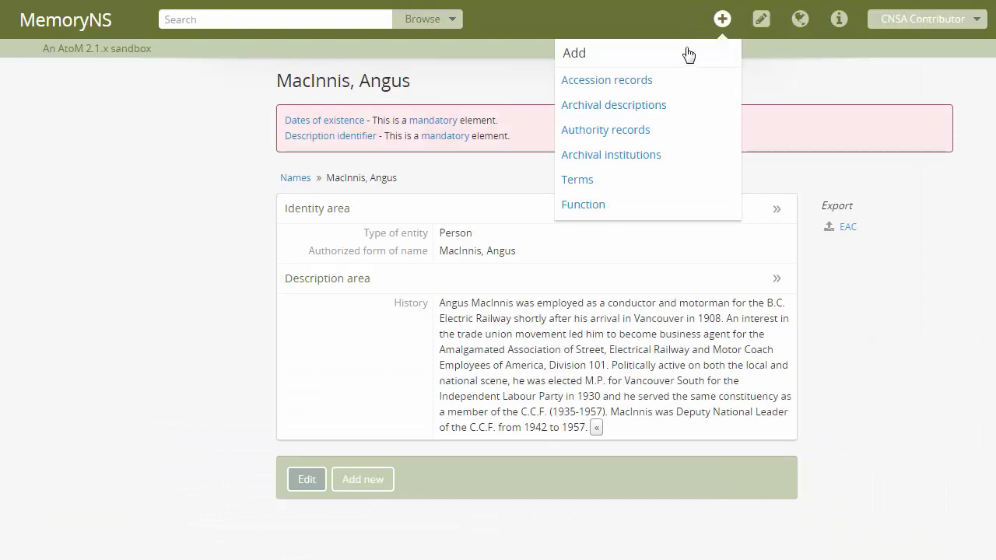
{"action": "left_click", "coordinate": [649, 105]}
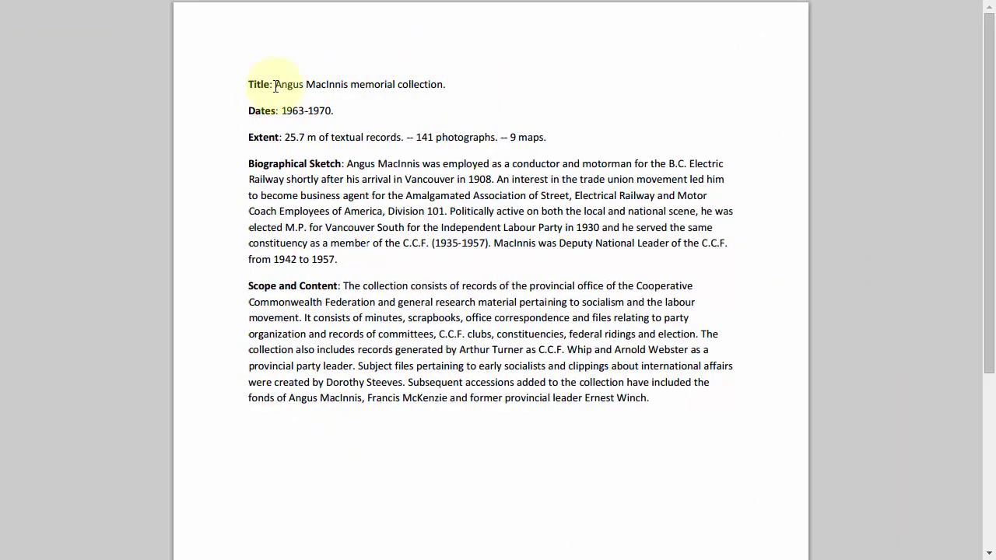
{"action": "left_click_drag", "start_coordinate": [276, 87], "coordinate": [445, 91]}
{"action": "right_click", "coordinate": [441, 88]}
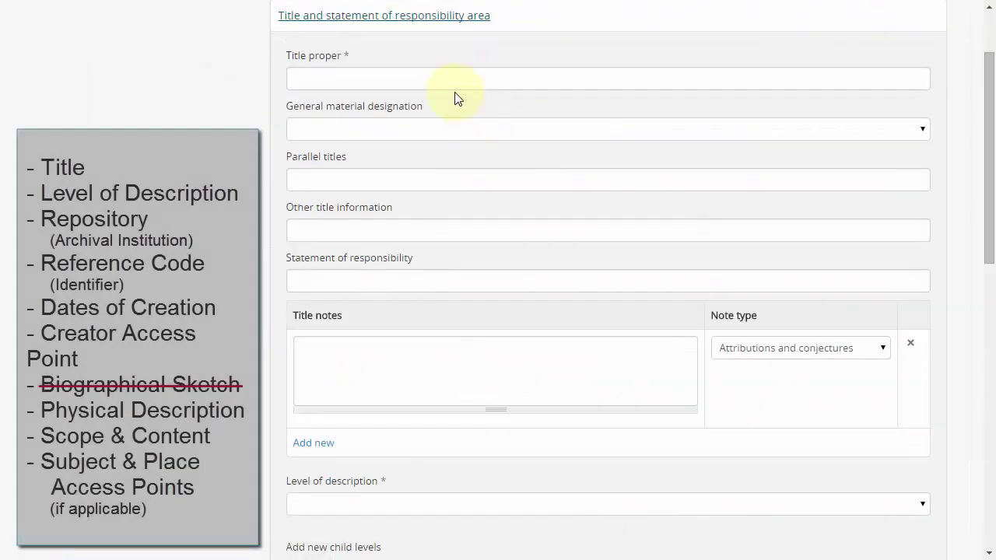
- Paste the collection title into Title proper and set the repository to Council of Nova Scotia Archives
{"action": "left_click", "coordinate": [444, 78]}
{"action": "right_click", "coordinate": [444, 78]}
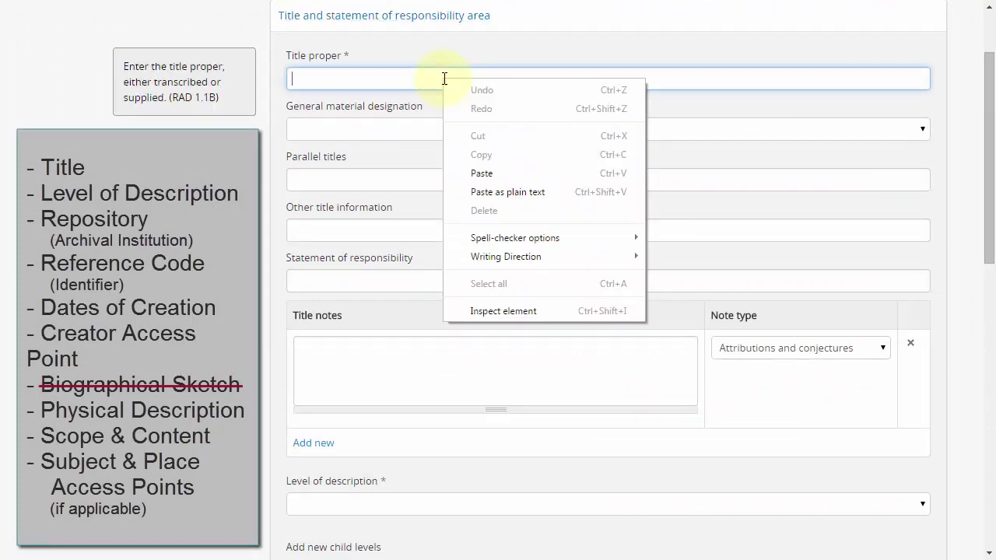
{"action": "left_click", "coordinate": [488, 173]}
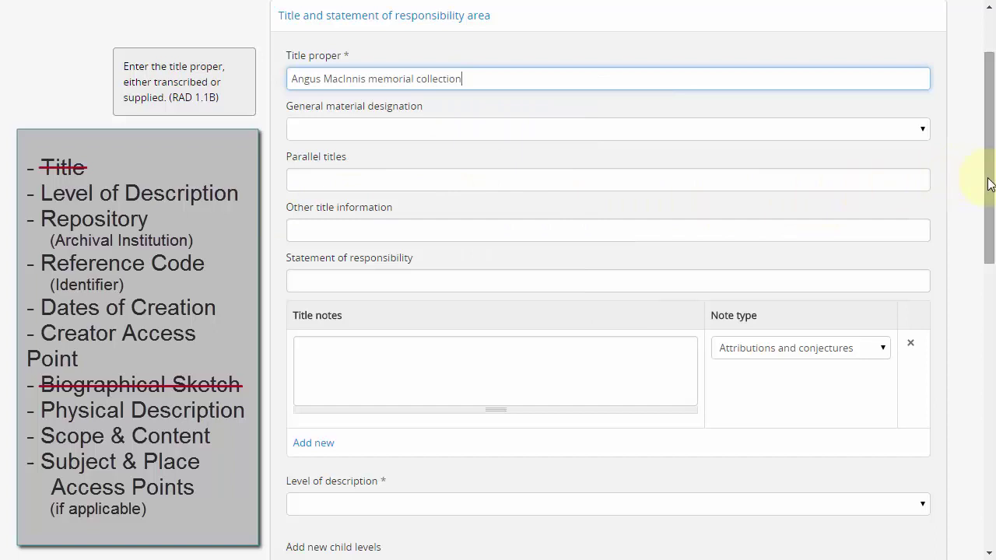
{"action": "left_click_drag", "start_coordinate": [987, 178], "coordinate": [990, 322]}
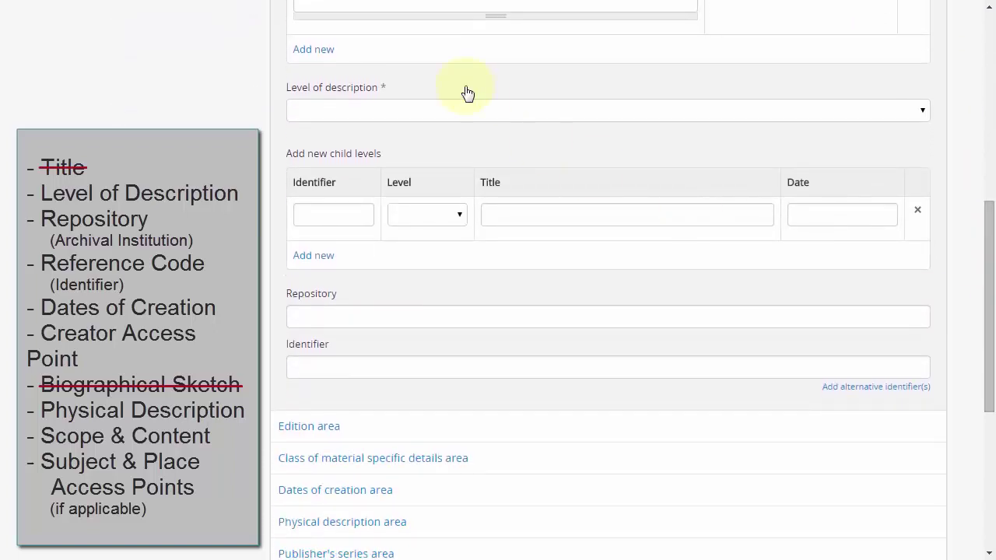
{"action": "left_click", "coordinate": [336, 319]}
{"action": "type", "text": "cou"}
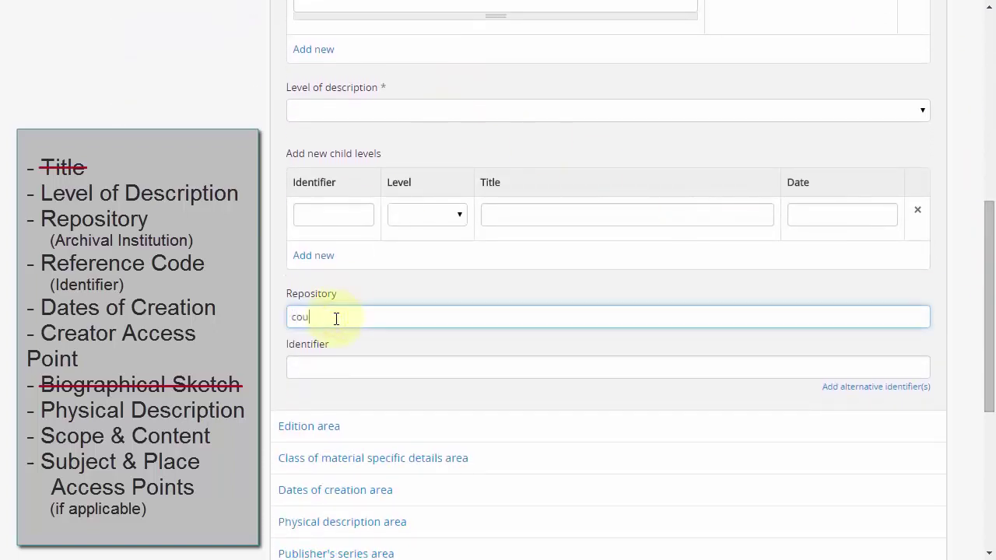
{"action": "type", "text": "ncil"}
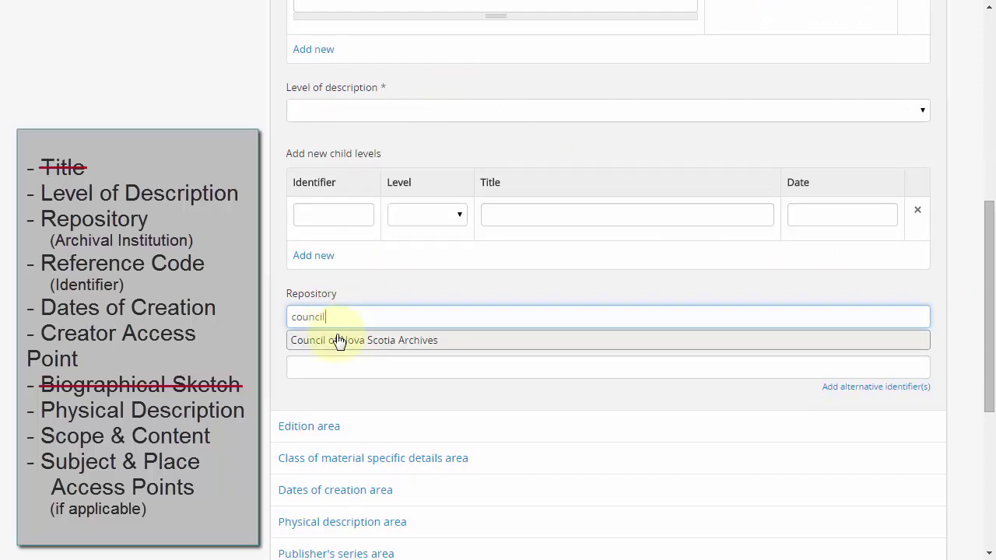
{"action": "left_click", "coordinate": [337, 341]}
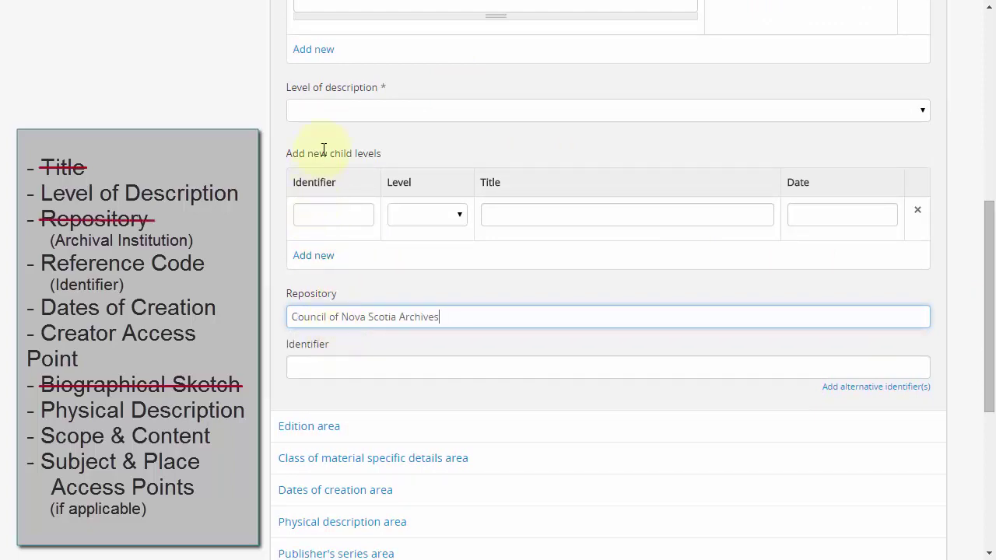
- Set the level of description to Collection and the identifier to CA 123
{"action": "left_click", "coordinate": [367, 116]}
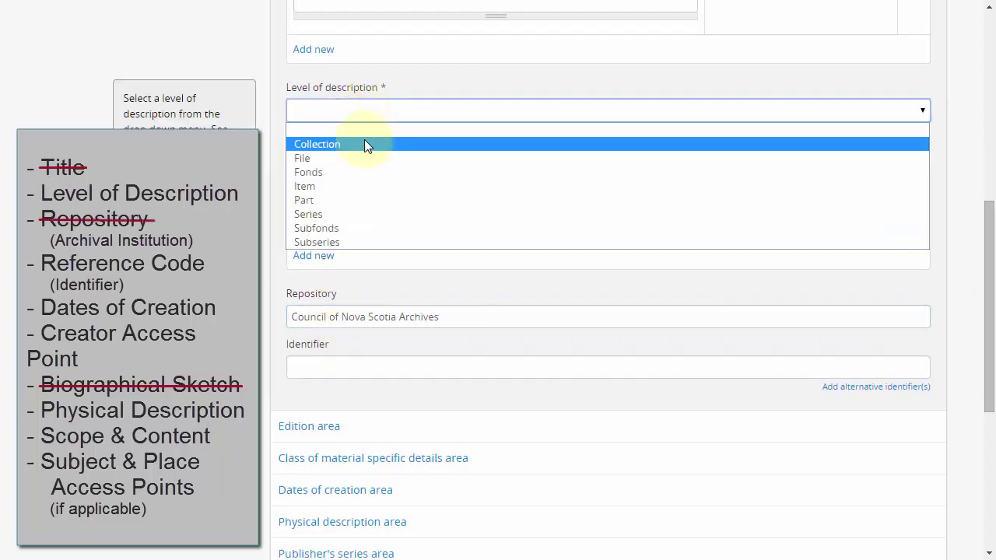
{"action": "left_click", "coordinate": [364, 141]}
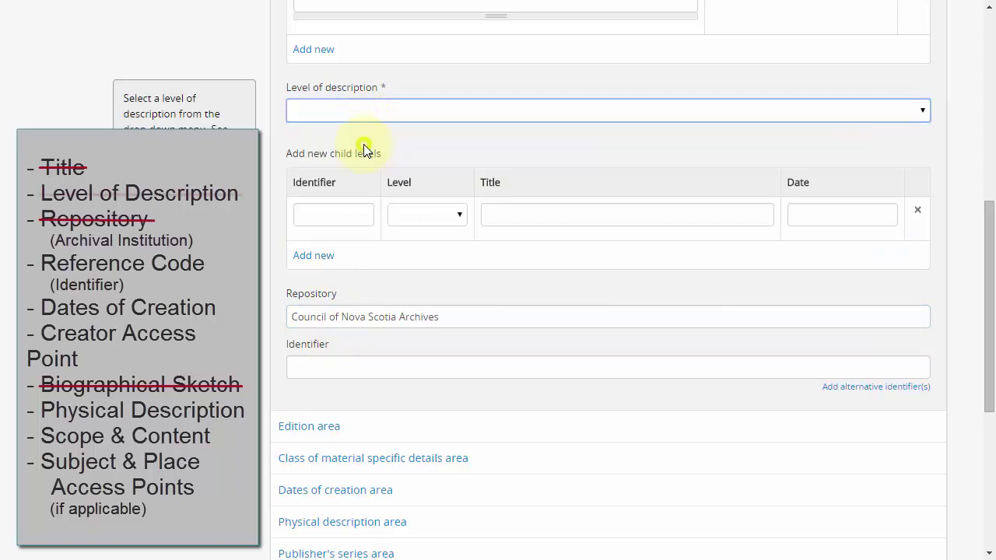
{"action": "left_click", "coordinate": [378, 364]}
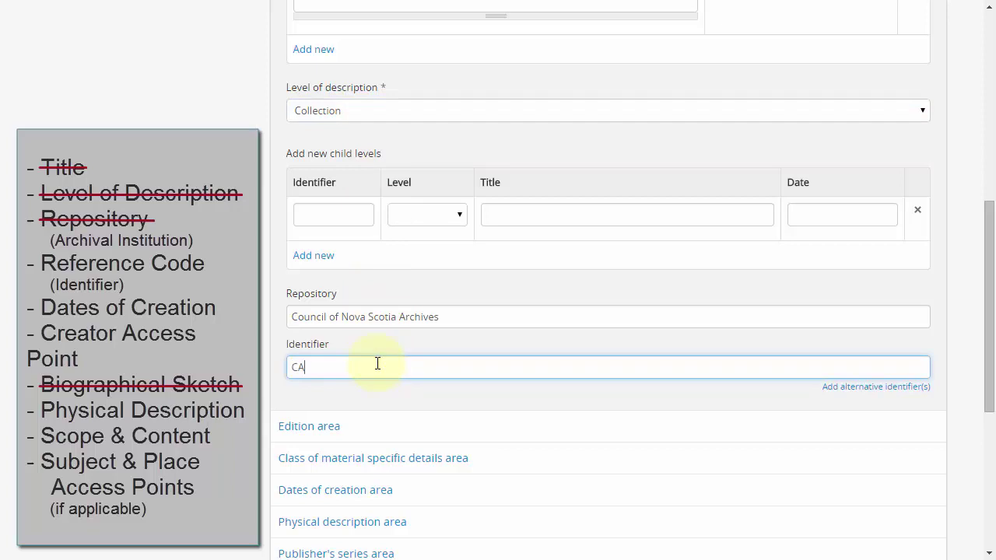
{"action": "type", "text": "CA 123"}
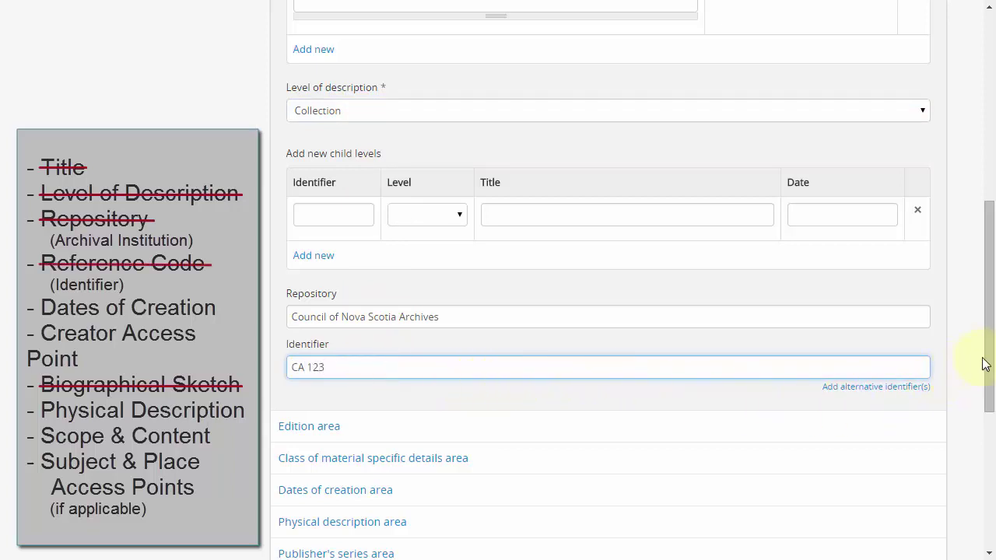
{"action": "left_click_drag", "start_coordinate": [990, 364], "coordinate": [697, 107]}
- In Dates of creation, submit an event with actor MacInnis, Angus and date 1963-1970
{"action": "left_click", "coordinate": [618, 86]}
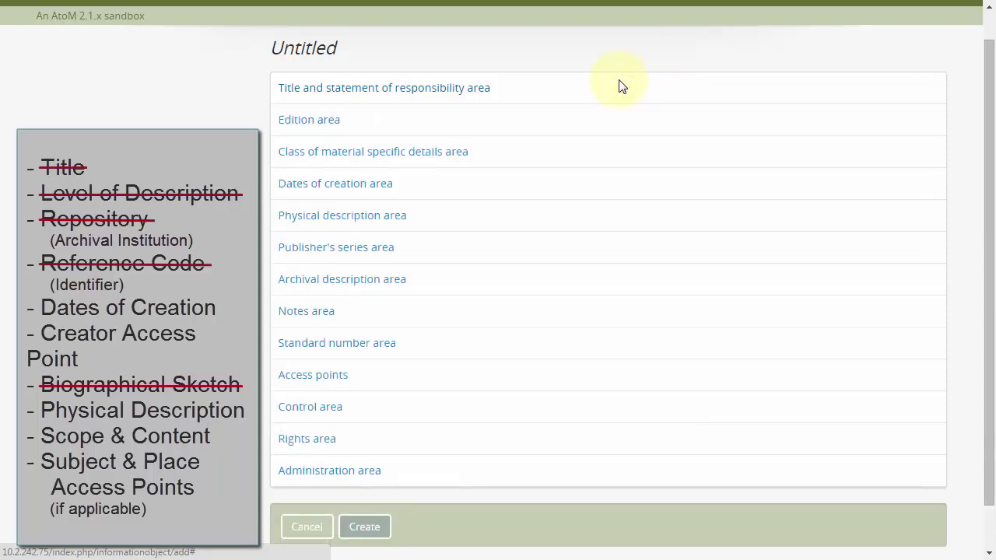
{"action": "left_click", "coordinate": [467, 185]}
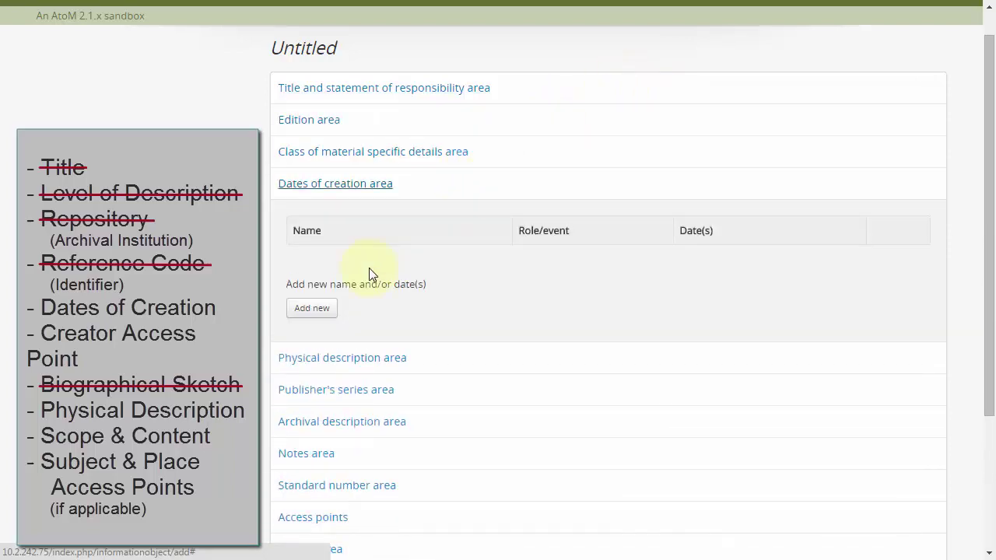
{"action": "left_click", "coordinate": [314, 308]}
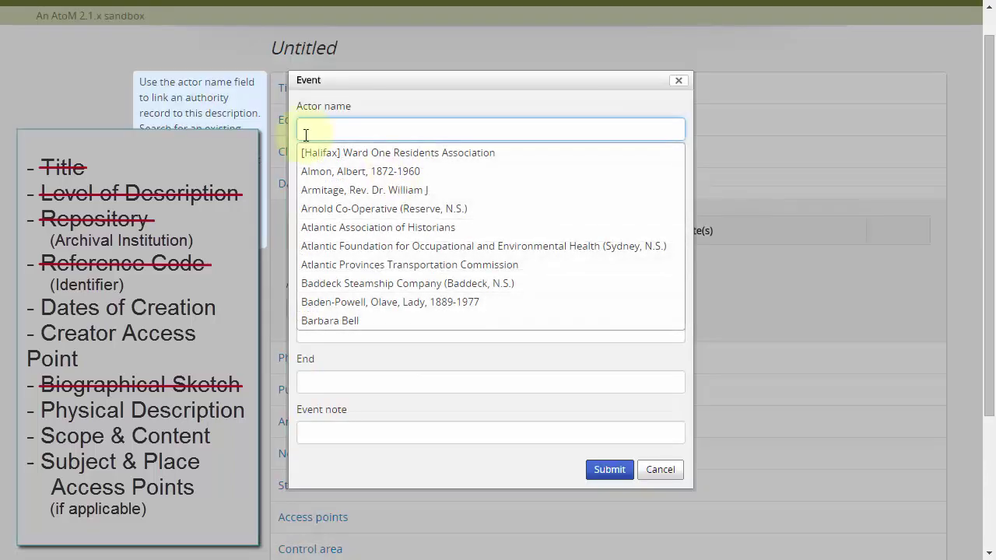
{"action": "type", "text": "macinnis"}
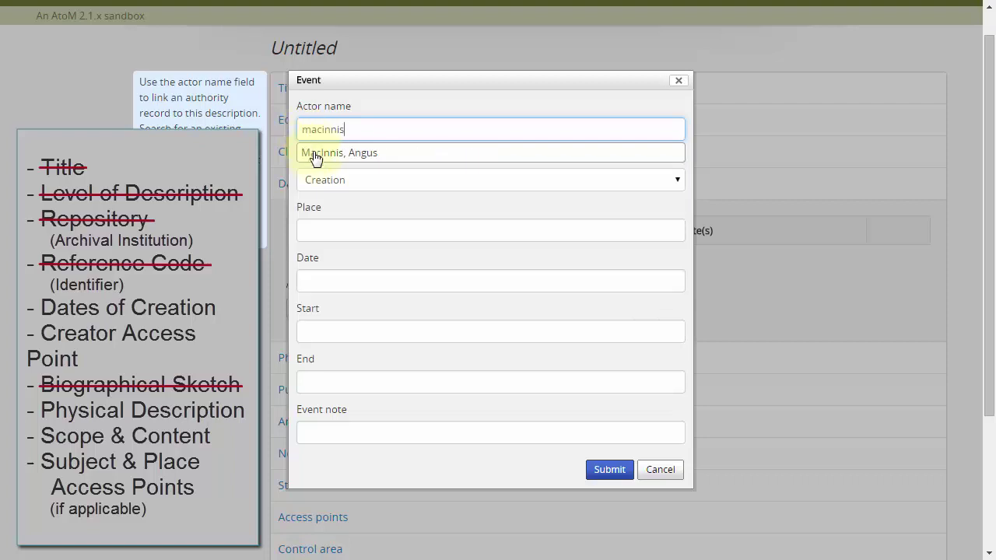
{"action": "left_click", "coordinate": [421, 161]}
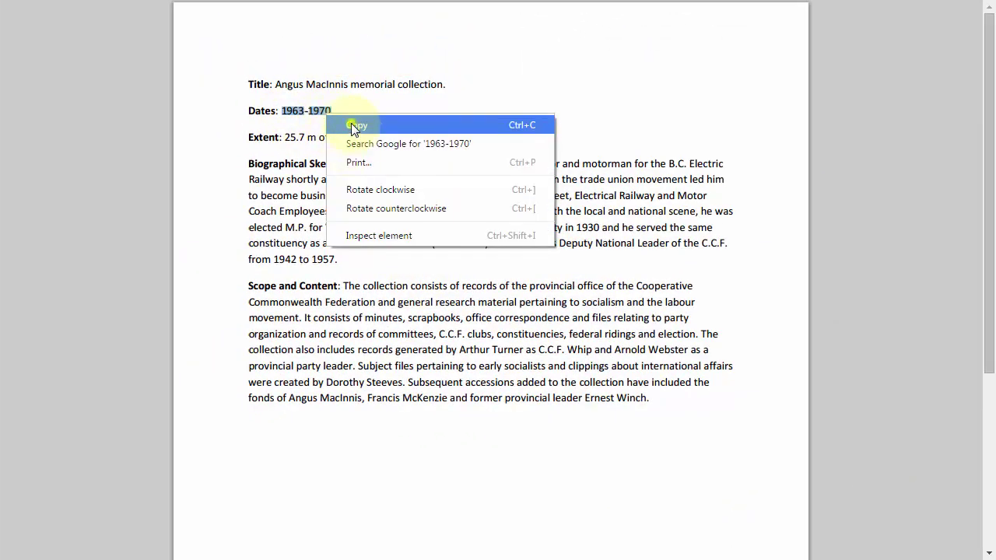
{"action": "left_click", "coordinate": [354, 126]}
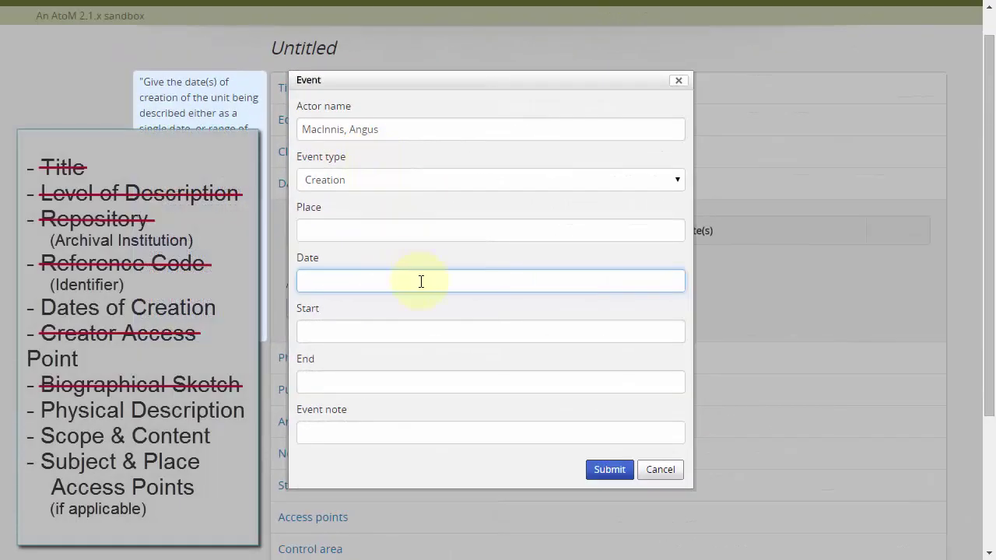
{"action": "right_click", "coordinate": [421, 283]}
{"action": "left_click", "coordinate": [462, 377]}
{"action": "left_click", "coordinate": [587, 330]}
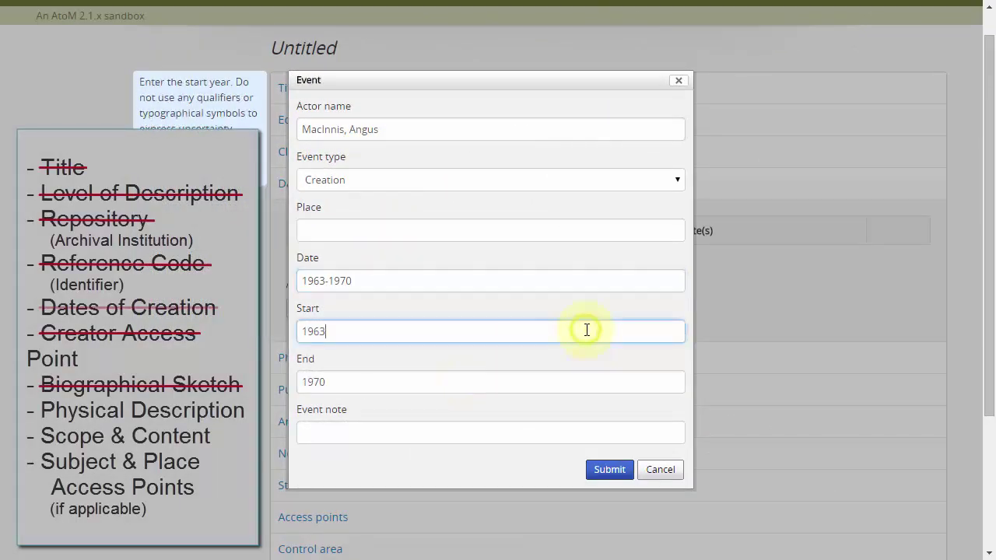
{"action": "left_click", "coordinate": [614, 469]}
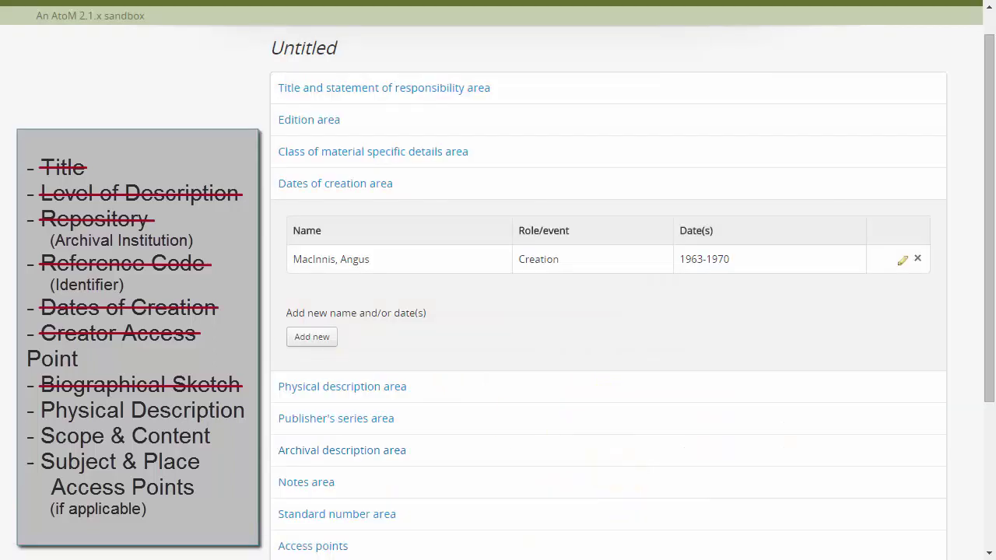
- Copy the extent statement from the sample into the Physical description field
{"action": "left_click", "coordinate": [347, 186]}
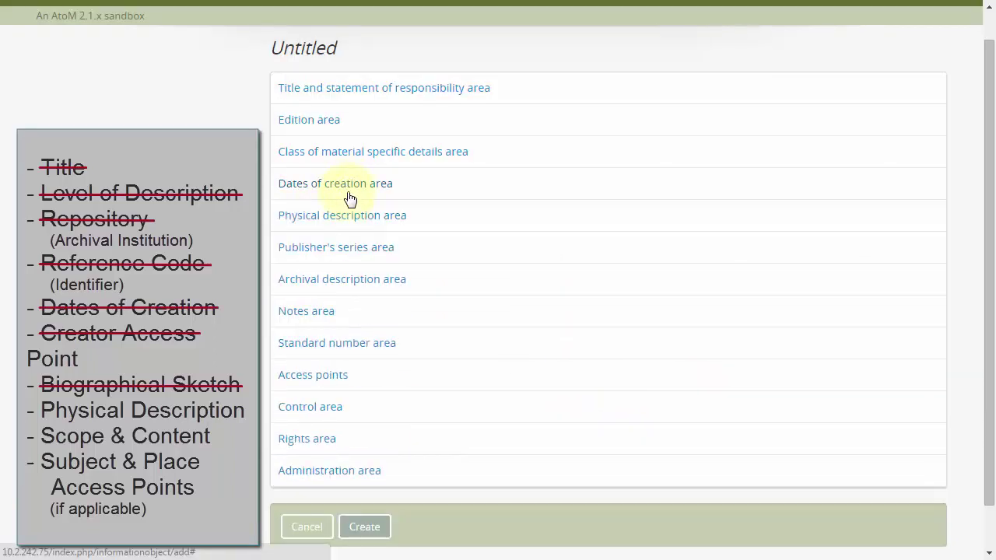
{"action": "left_click", "coordinate": [345, 216]}
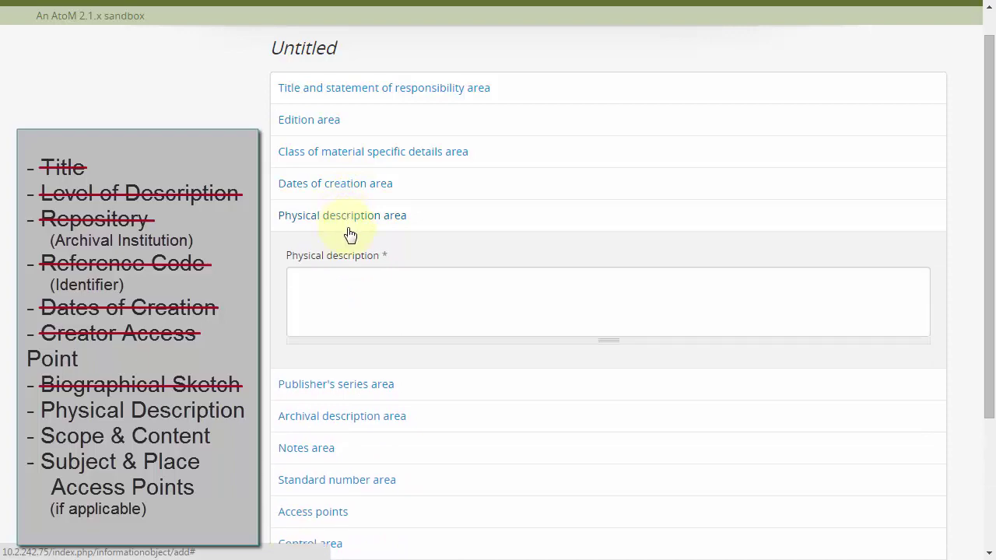
{"action": "left_click", "coordinate": [363, 283]}
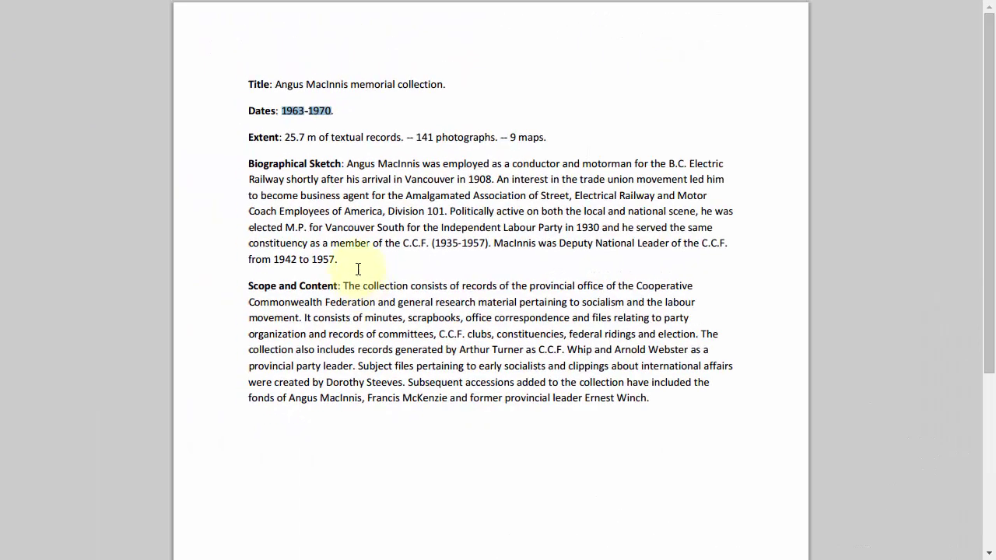
{"action": "left_click", "coordinate": [287, 137]}
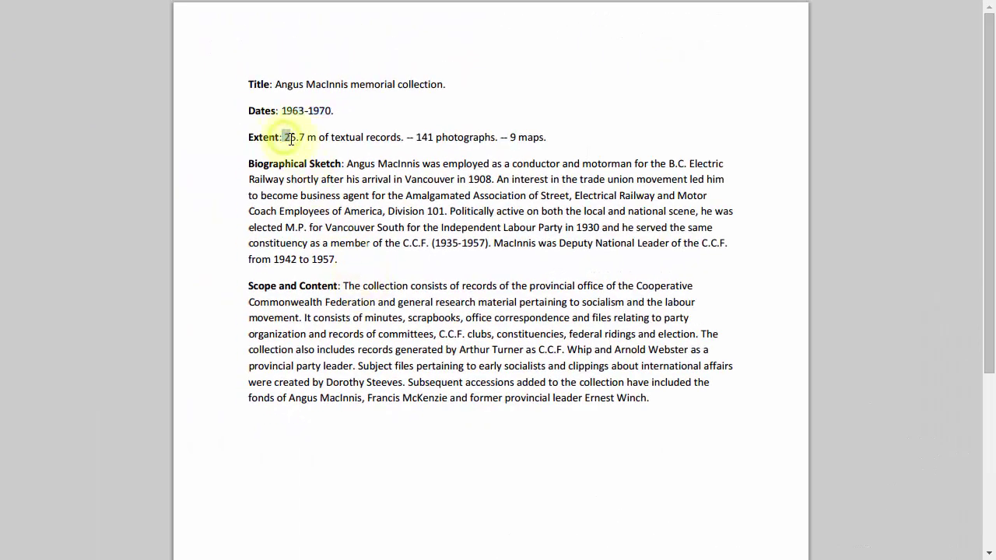
{"action": "left_click_drag", "start_coordinate": [287, 137], "coordinate": [549, 138]}
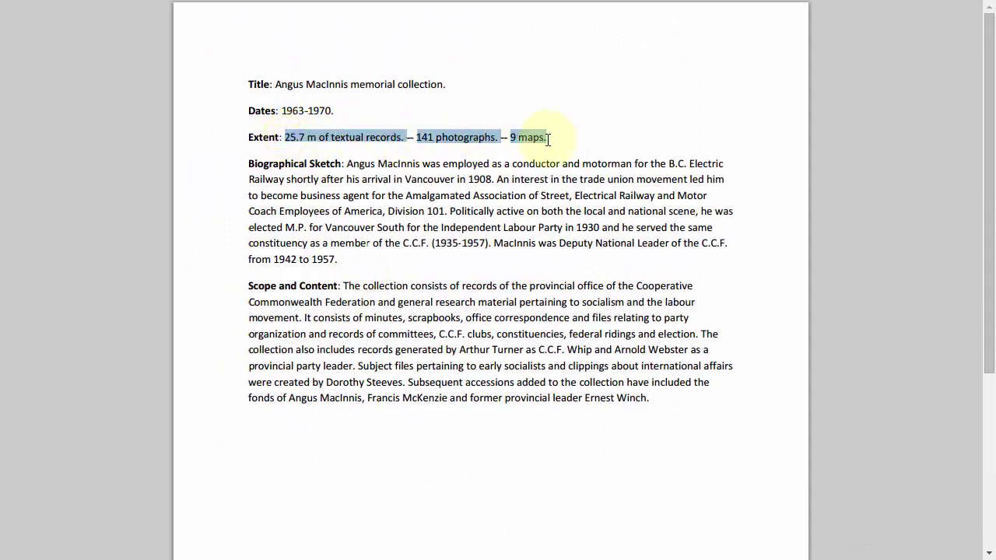
{"action": "right_click", "coordinate": [505, 139]}
{"action": "left_click", "coordinate": [527, 152]}
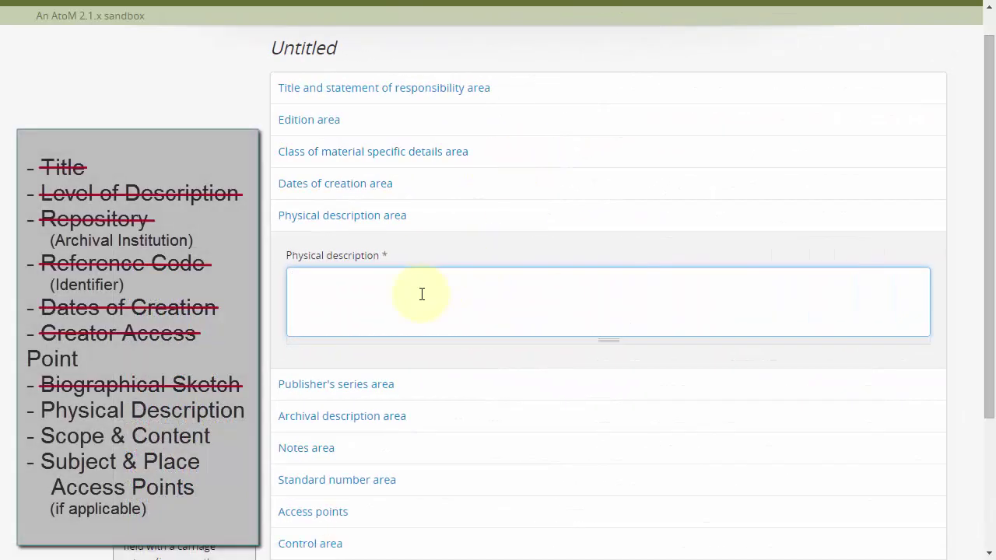
{"action": "right_click", "coordinate": [421, 295]}
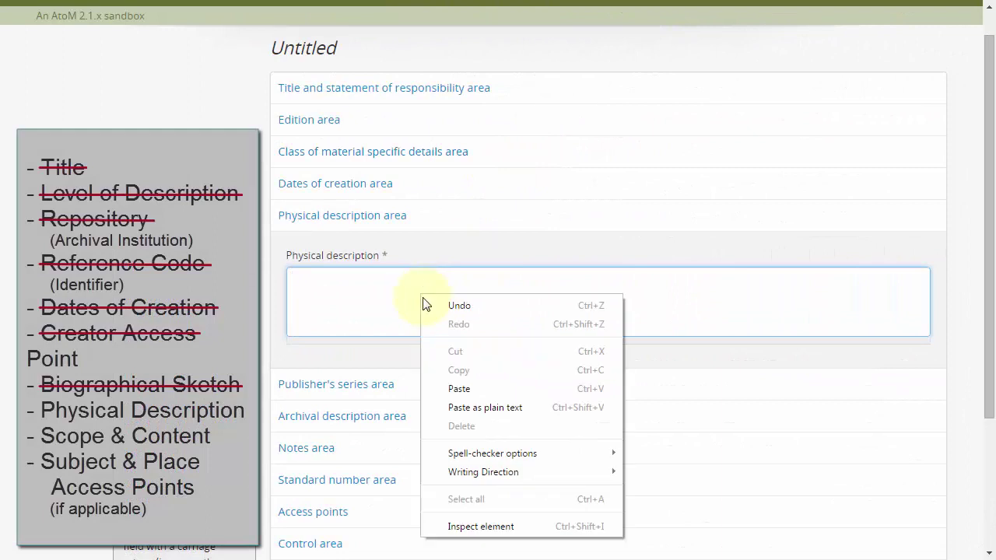
{"action": "left_click", "coordinate": [459, 389]}
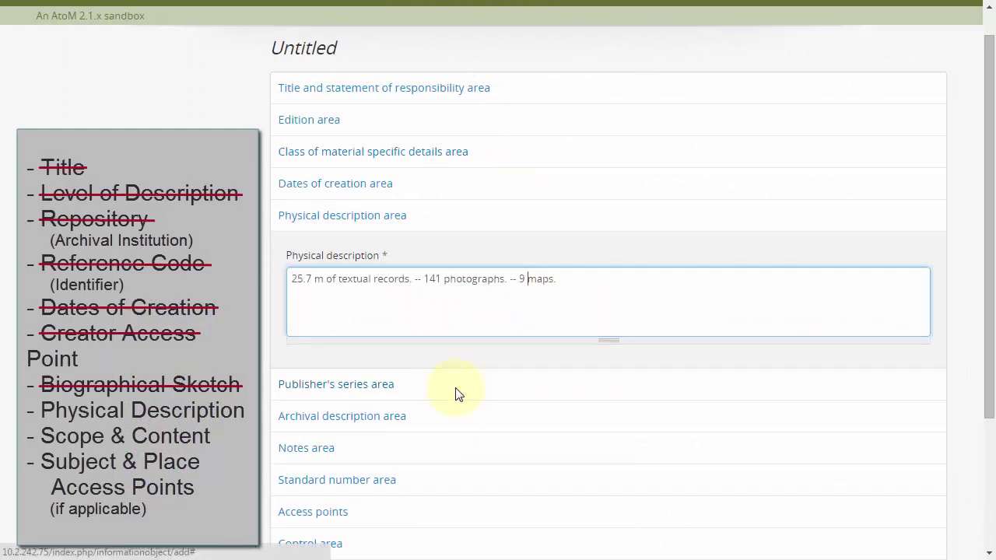
- Break the extent so '141 photographs' and '9 maps' each start a new line
{"action": "key", "text": "Left"}
{"action": "key", "text": "Left"}
{"action": "key", "text": "BackSpace"}
{"action": "key", "text": "BackSpace"}
{"action": "key", "text": "BackSpace"}
{"action": "key", "text": "BackSpace"}
{"action": "key", "text": "Return"}
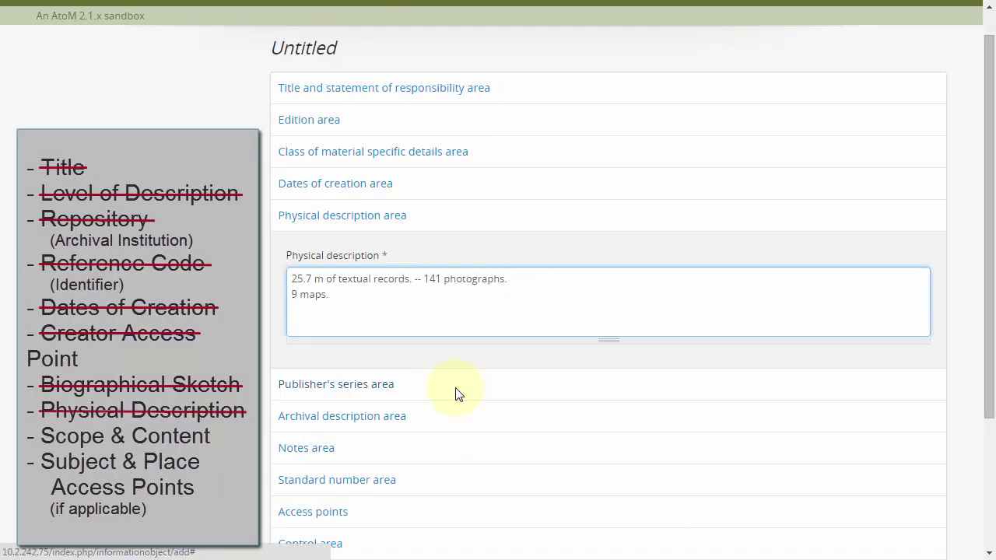
{"action": "key", "text": "BackSpace"}
{"action": "key", "text": "BackSpace"}
{"action": "key", "text": "BackSpace"}
{"action": "key", "text": "BackSpace"}
{"action": "key", "text": "Return"}
{"action": "left_click", "coordinate": [399, 223]}
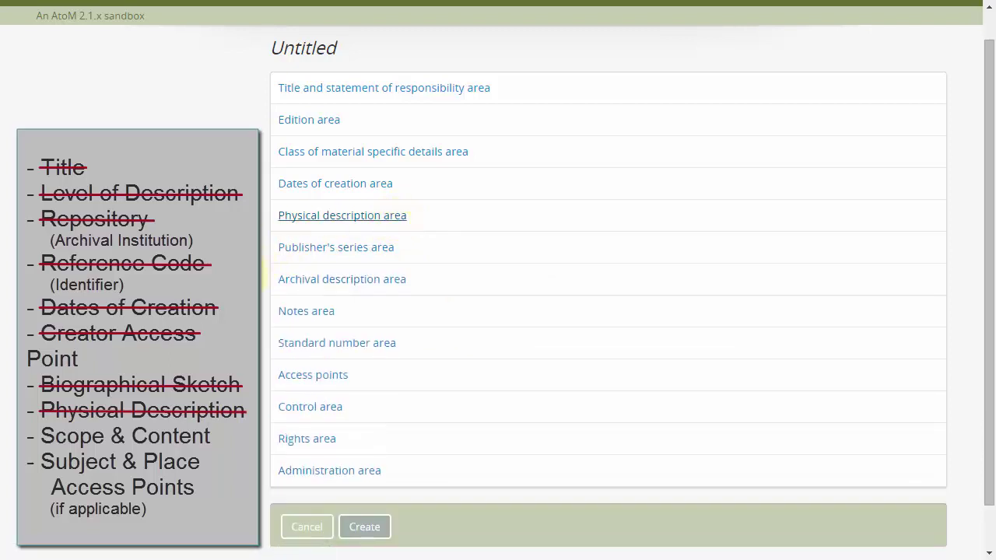
- Paste the source's Scope and Content paragraph on the C.C.F. provincial office records into Scope and content
{"action": "left_click", "coordinate": [351, 282]}
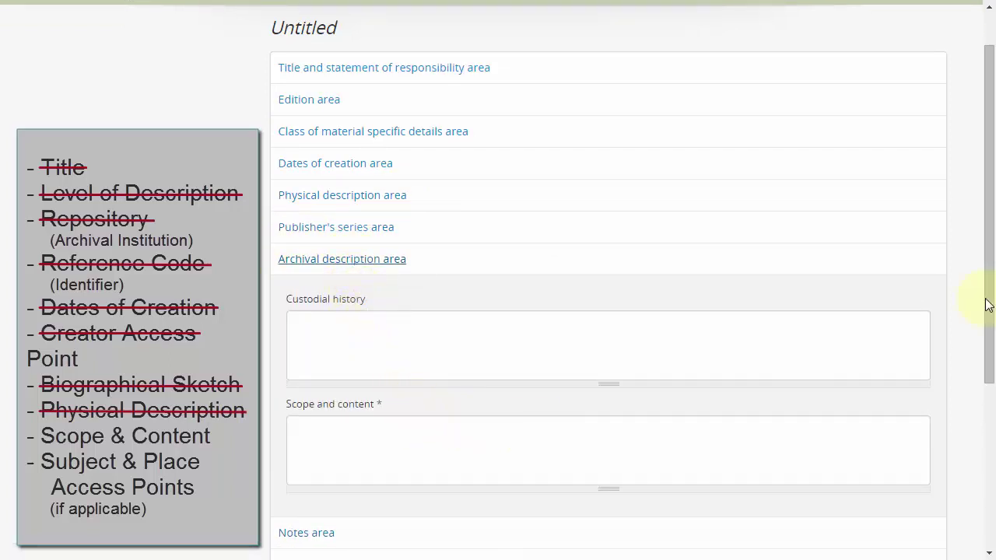
{"action": "left_click_drag", "start_coordinate": [989, 295], "coordinate": [992, 407]}
{"action": "left_click", "coordinate": [549, 194]}
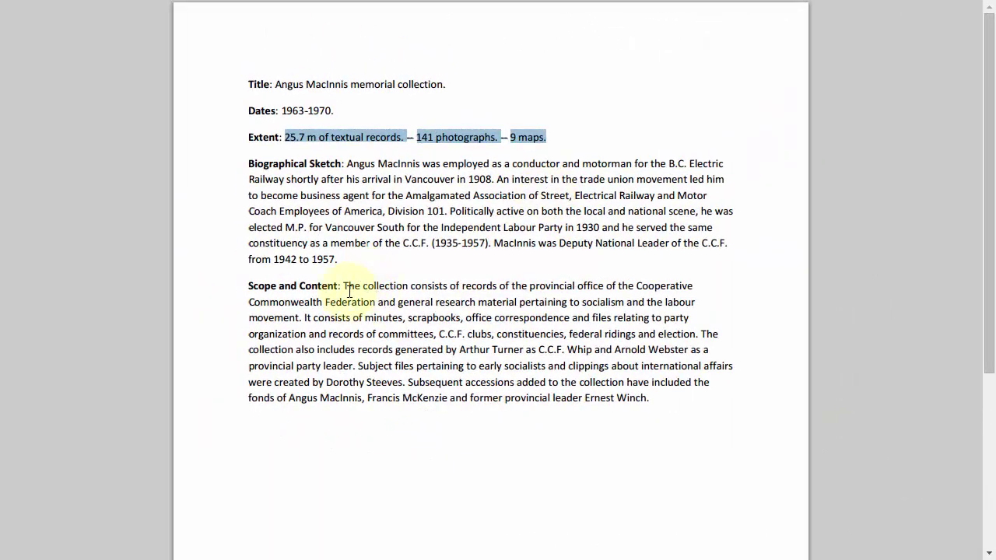
{"action": "left_click_drag", "start_coordinate": [344, 287], "coordinate": [647, 399]}
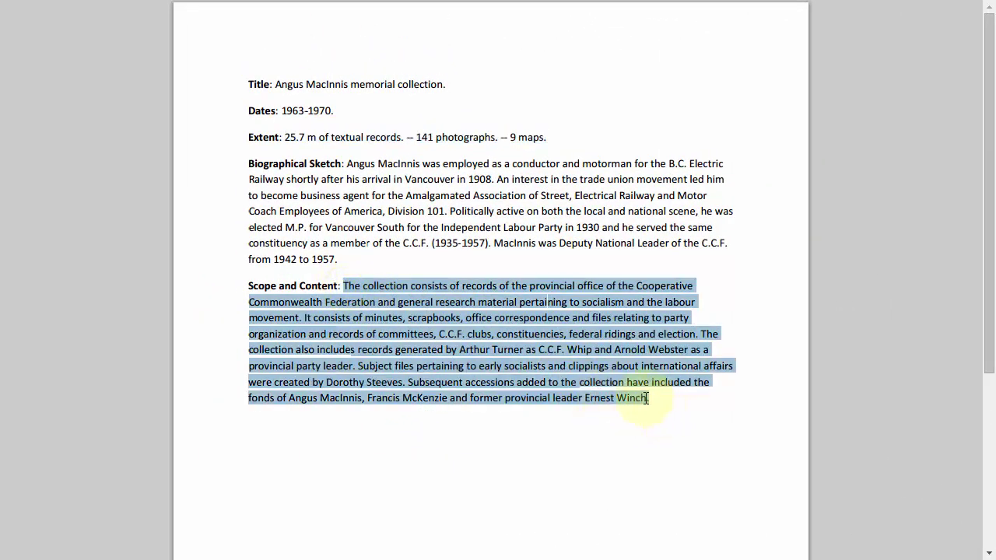
{"action": "right_click", "coordinate": [646, 399]}
{"action": "left_click", "coordinate": [666, 406]}
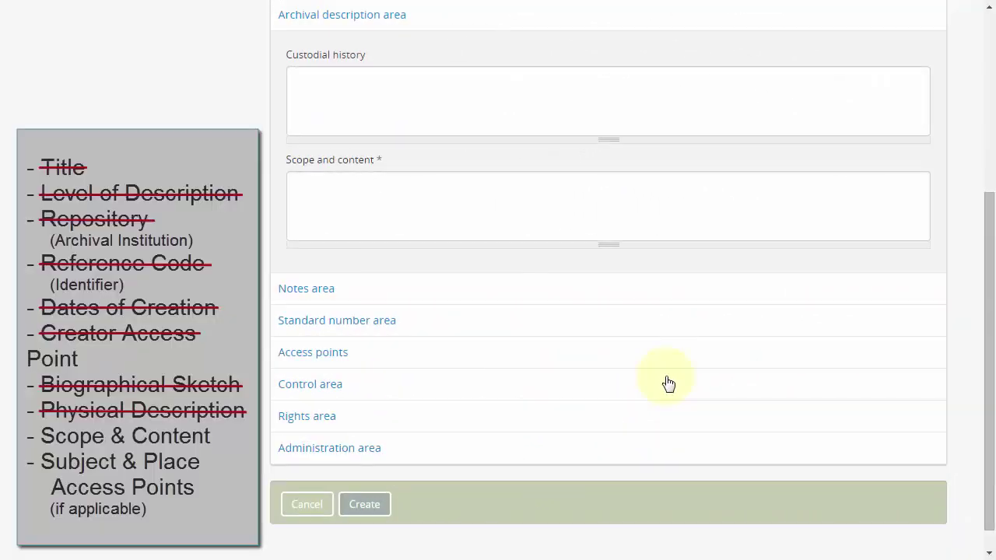
{"action": "left_click", "coordinate": [407, 225]}
{"action": "right_click", "coordinate": [404, 204]}
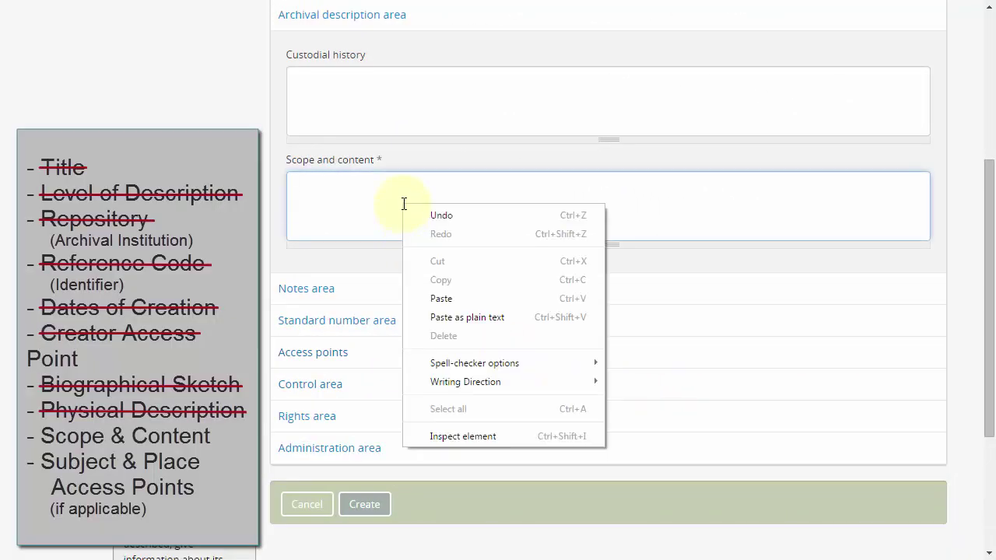
{"action": "left_click", "coordinate": [440, 299]}
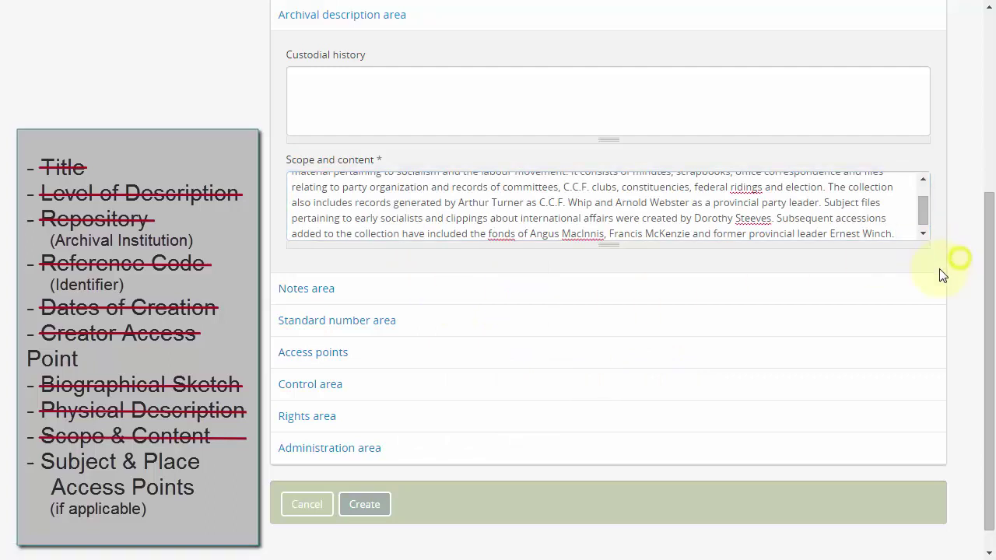
{"action": "mouse_move", "coordinate": [988, 280]}
{"action": "left_mouse_down"}
{"action": "mouse_move", "coordinate": [990, 321]}
{"action": "mouse_move", "coordinate": [982, 265]}
{"action": "left_mouse_up"}
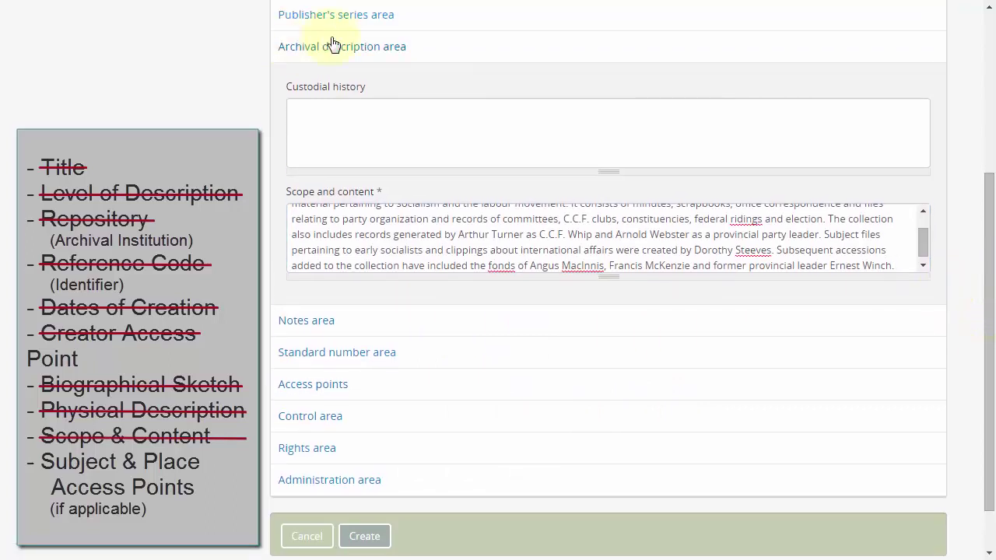
{"action": "left_click", "coordinate": [348, 48]}
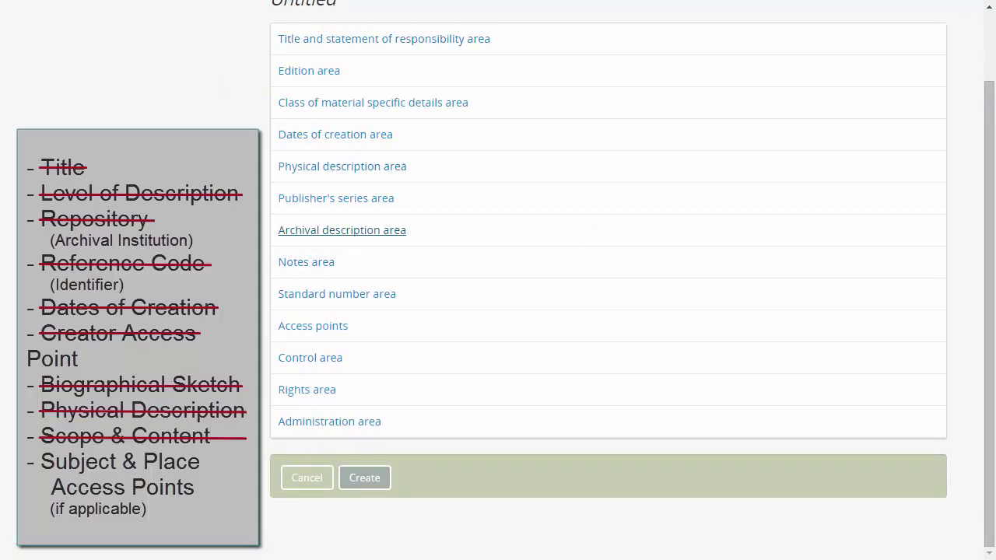
- Check that Access points are empty, then show the Administration area with Publication status Draft
{"action": "left_click", "coordinate": [312, 327]}
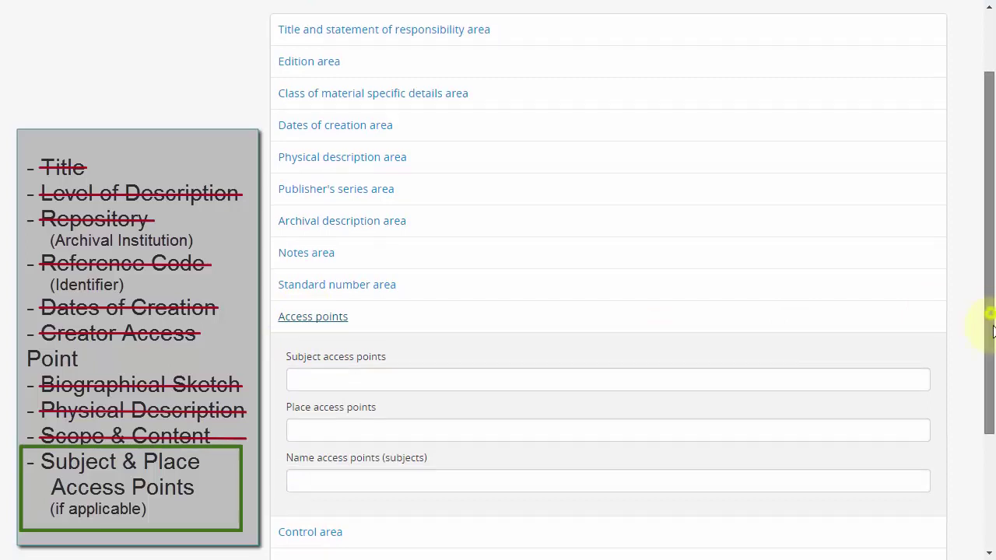
{"action": "scroll", "coordinate": [982, 358], "scroll_direction": "down", "scroll_amount": 2}
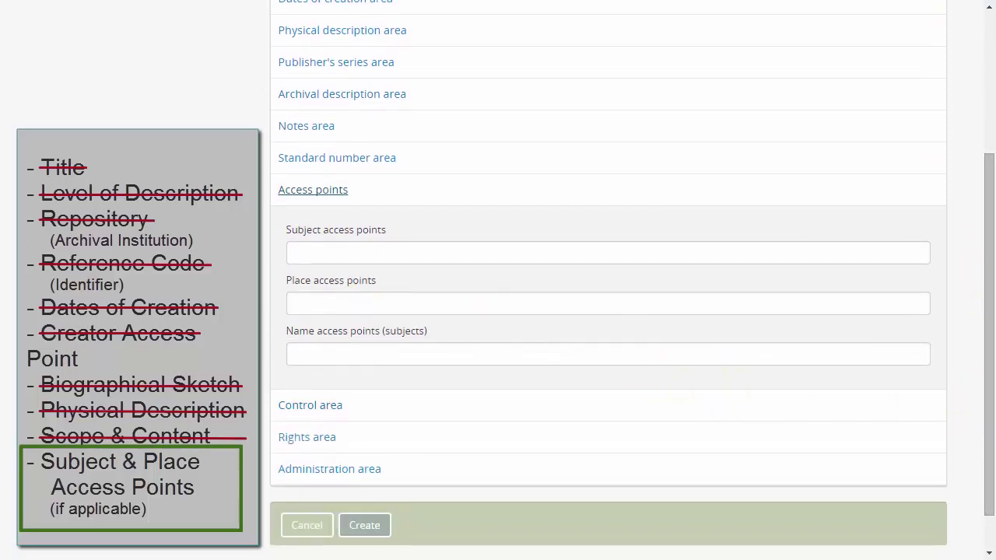
{"action": "left_click", "coordinate": [307, 192]}
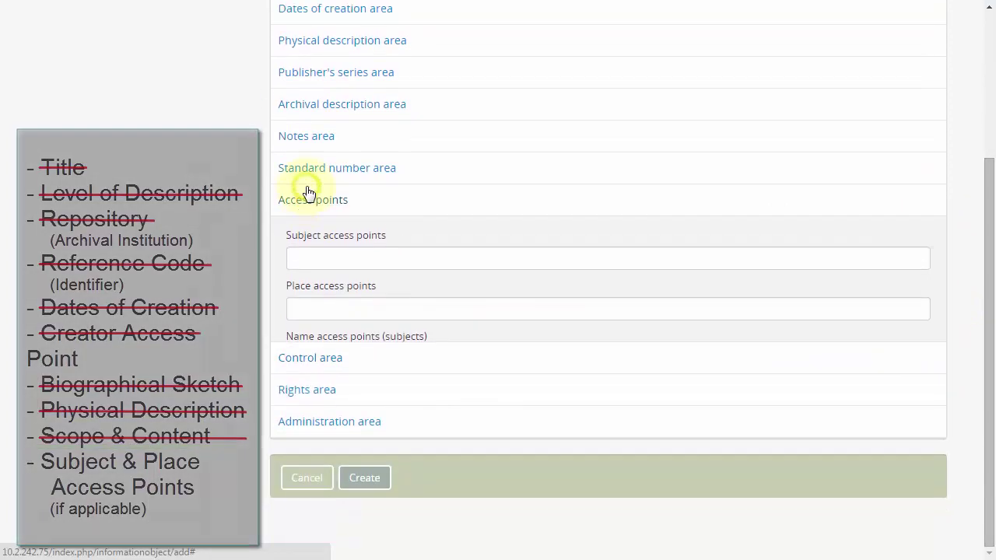
{"action": "left_click", "coordinate": [326, 424]}
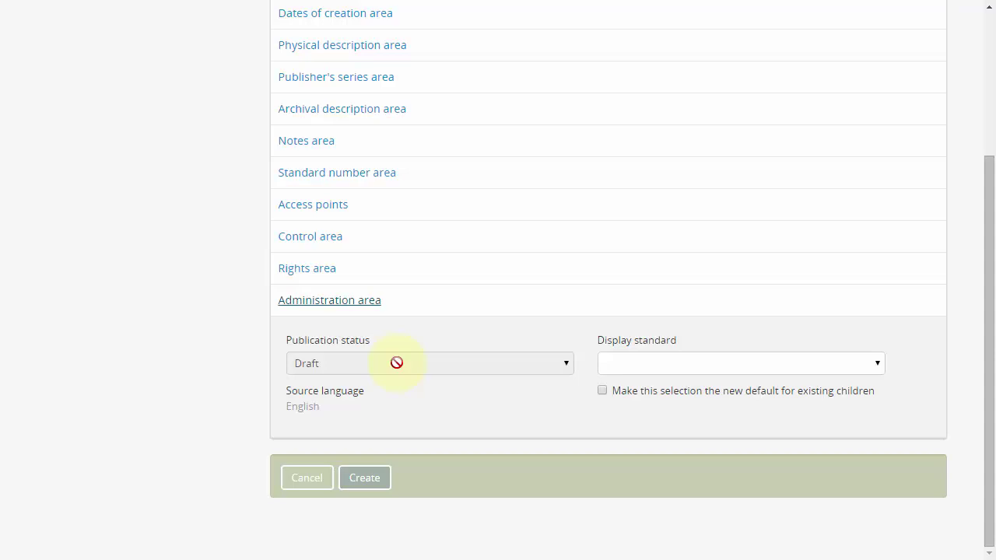
- Save the description as a Draft and review the record showing reference code CA 123 and creator MacInnis, Angus
{"action": "left_click", "coordinate": [369, 479]}
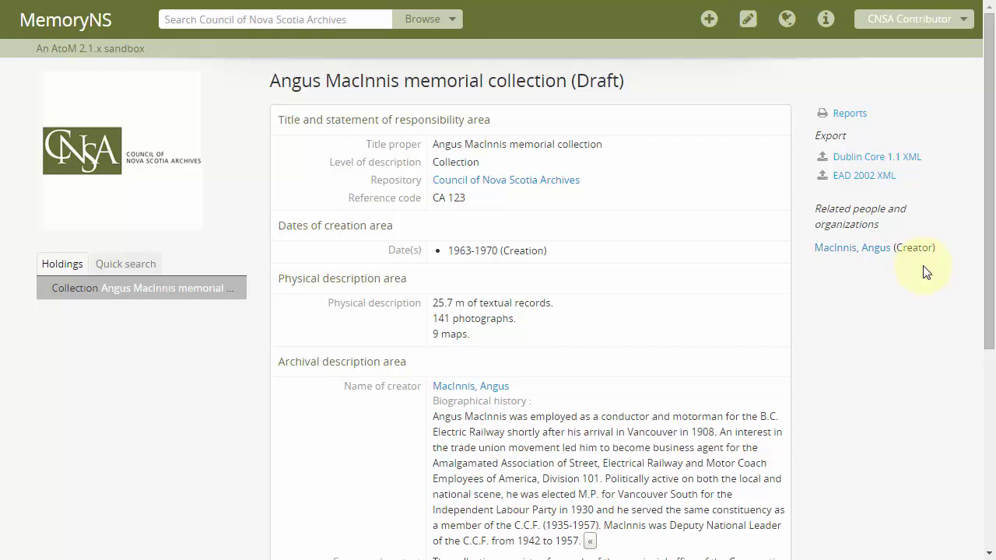
{"action": "left_click_drag", "start_coordinate": [988, 272], "coordinate": [987, 493]}
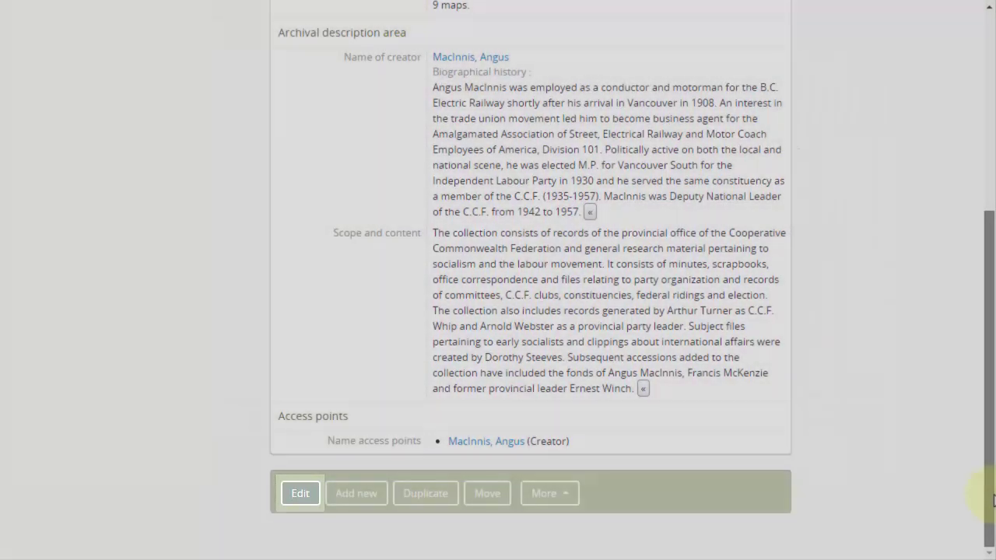
{"action": "left_click_drag", "start_coordinate": [986, 502], "coordinate": [977, 271]}
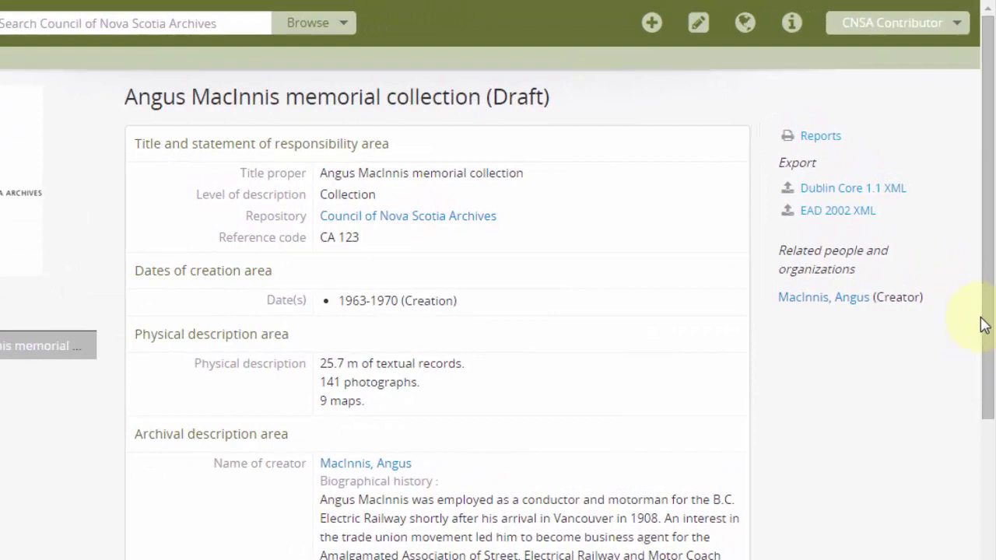
- Log out of the contributor account and log back in with the editor's e-mail and password
{"action": "left_click", "coordinate": [885, 29]}
{"action": "left_click", "coordinate": [788, 133]}
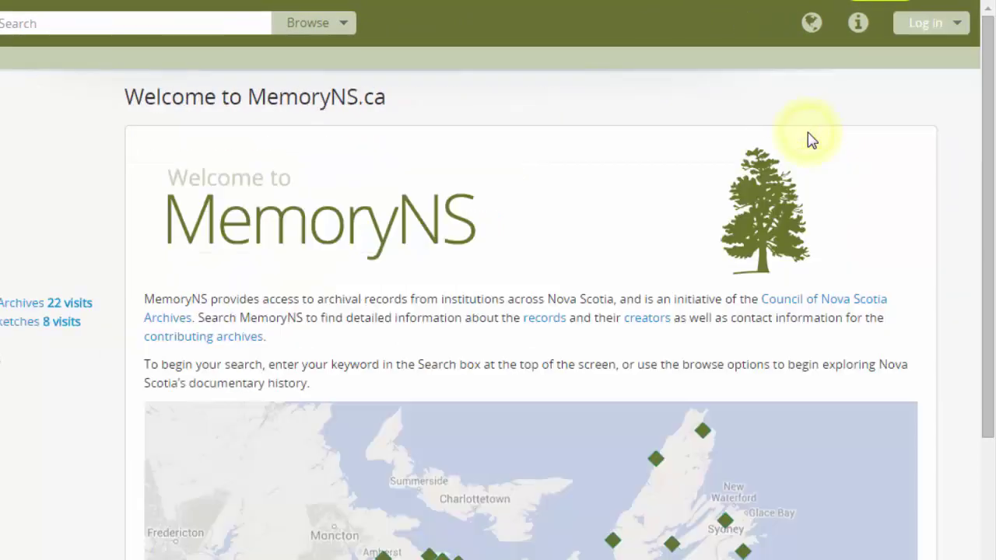
{"action": "left_click", "coordinate": [926, 23]}
{"action": "left_click", "coordinate": [854, 124]}
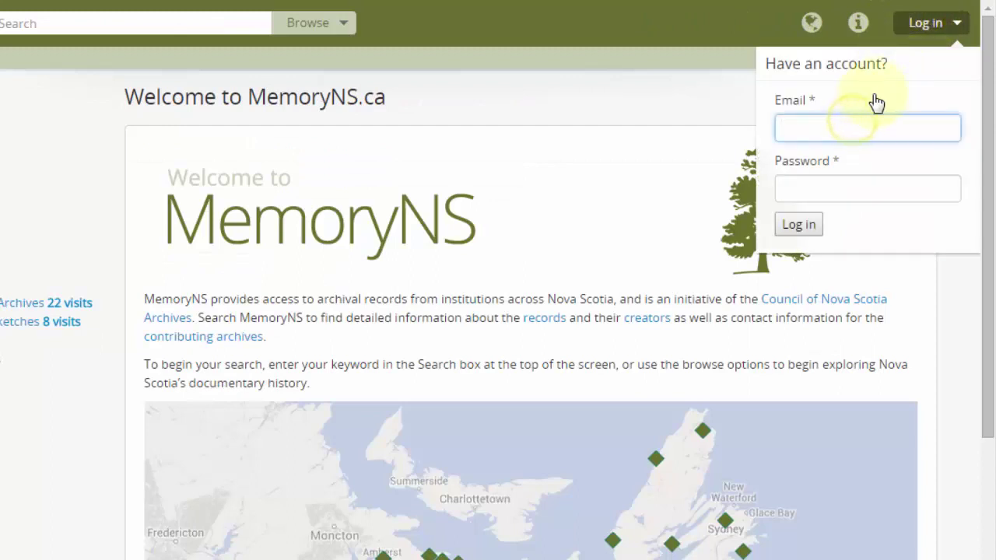
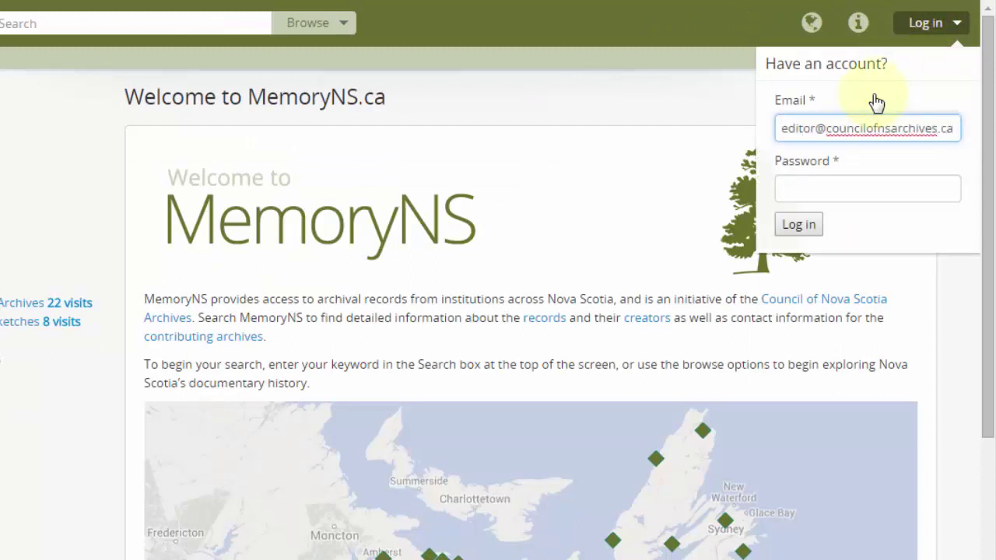
{"action": "key", "text": "Tab"}
{"action": "type", "text": "passw"}
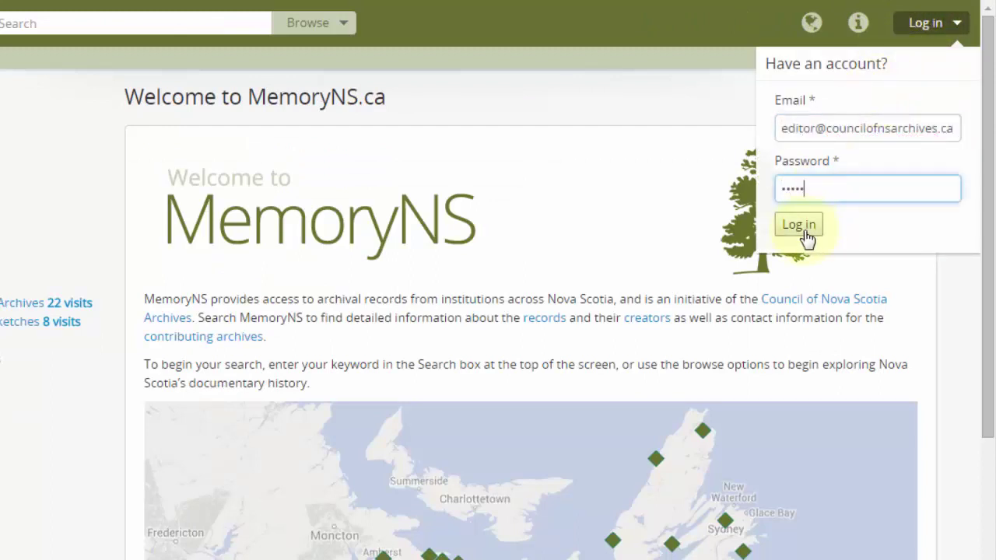
{"action": "left_click", "coordinate": [802, 227]}
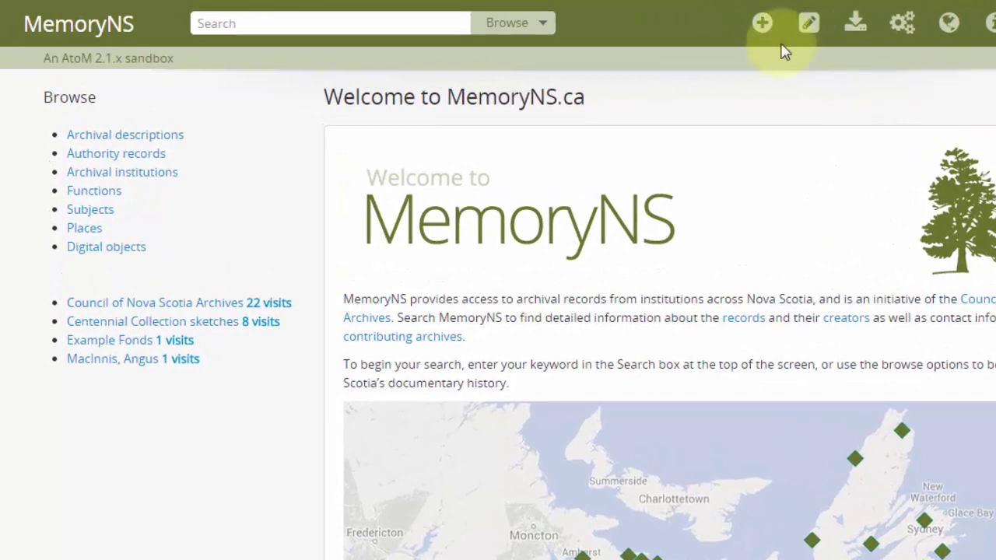
- Start a site search for 'macinnis', then browse all 222 archival descriptions instead
{"action": "left_click", "coordinate": [305, 20]}
{"action": "type", "text": "macinnis"}
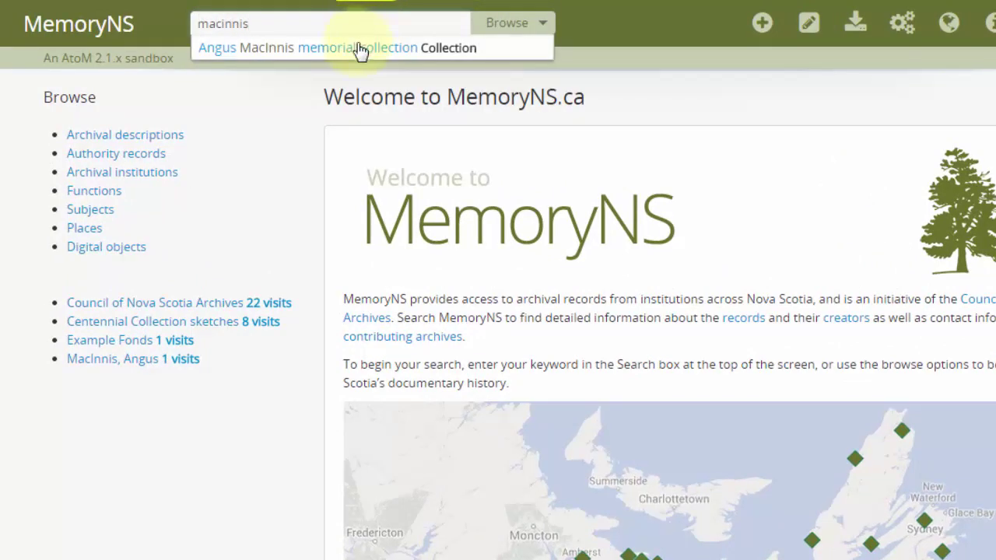
{"action": "left_click", "coordinate": [625, 85]}
{"action": "left_click", "coordinate": [521, 23]}
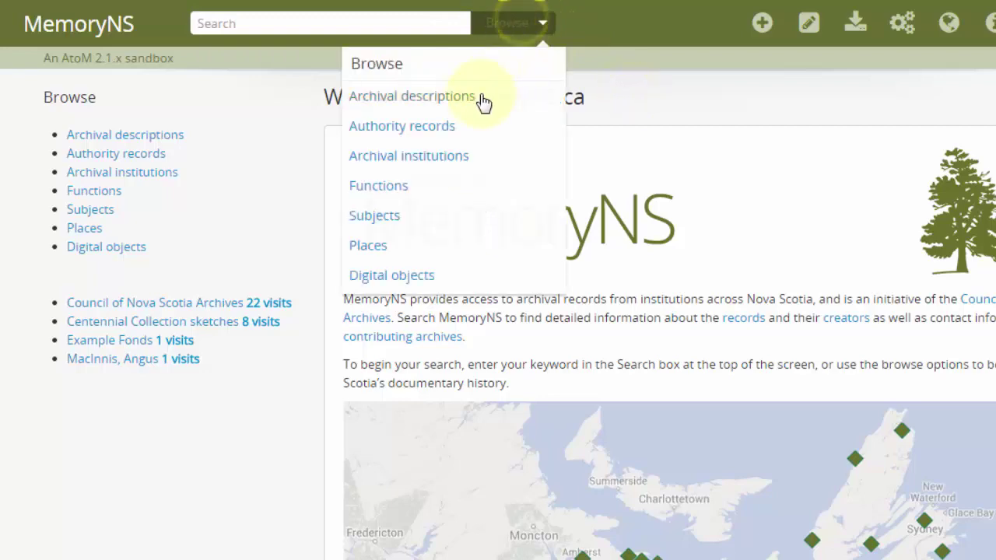
{"action": "left_click", "coordinate": [484, 98]}
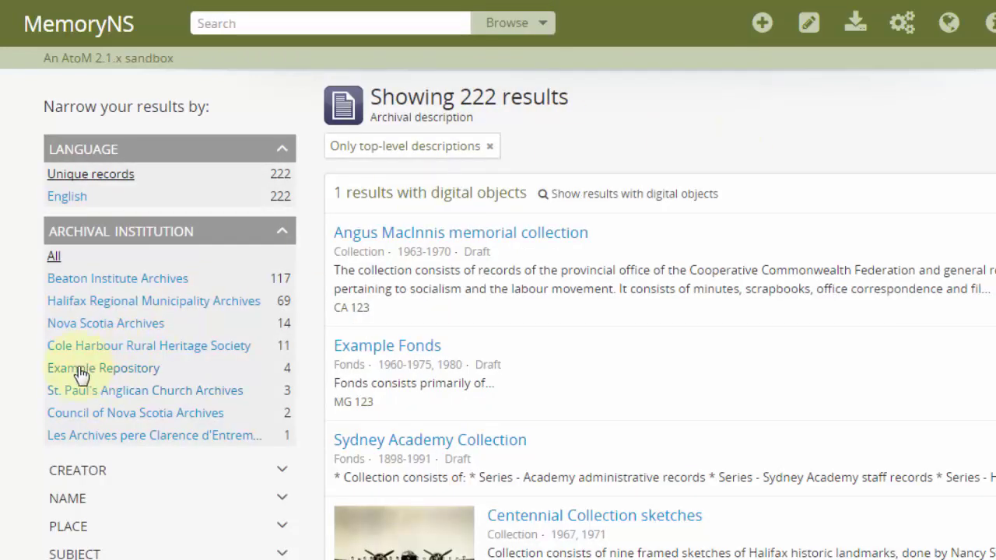
- Filter the list to Council of Nova Scotia Archives and open the Angus MacInnis memorial collection
{"action": "left_click", "coordinate": [76, 412]}
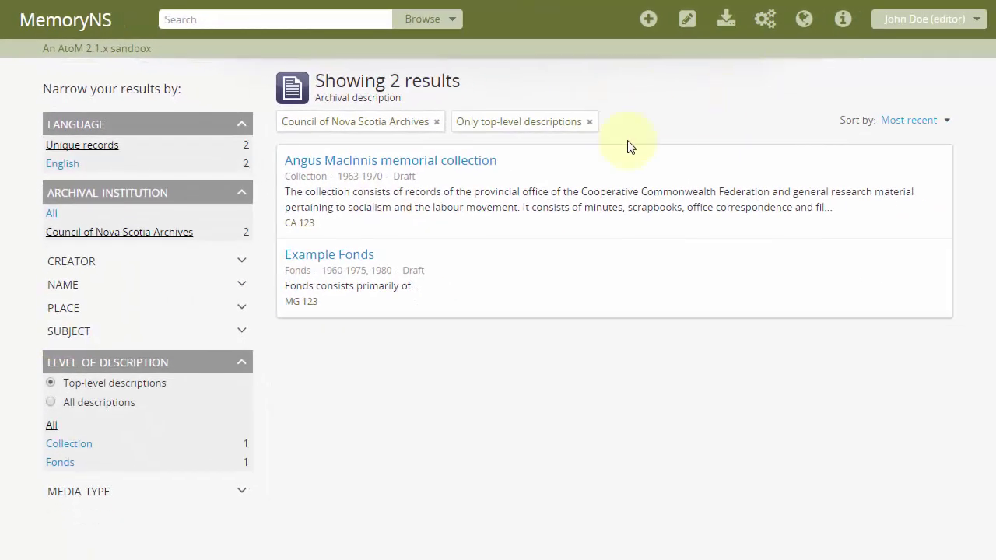
{"action": "left_click", "coordinate": [452, 165]}
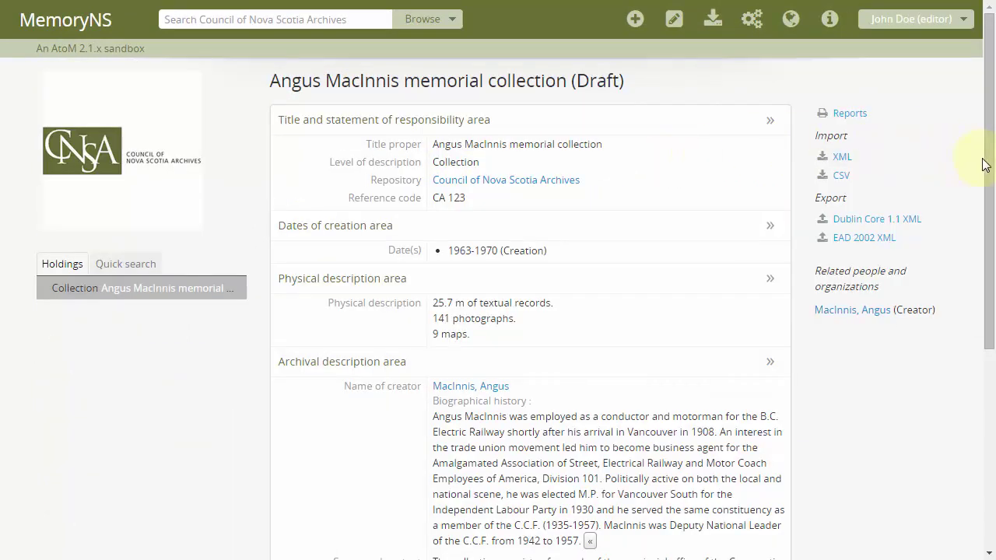
{"action": "left_click_drag", "start_coordinate": [987, 163], "coordinate": [986, 345]}
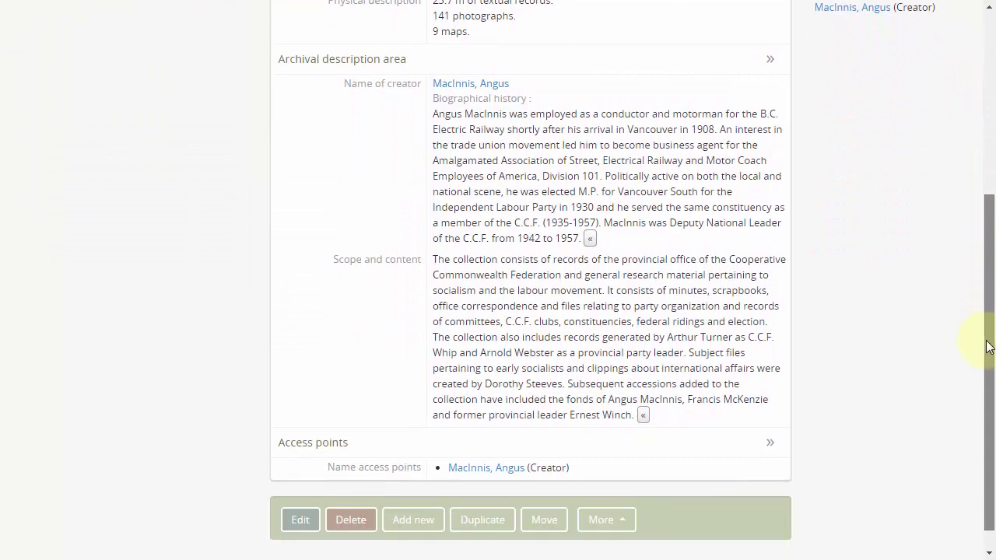
- Edit the description, set its Administration area publication status to Published, and save
{"action": "left_click", "coordinate": [302, 520]}
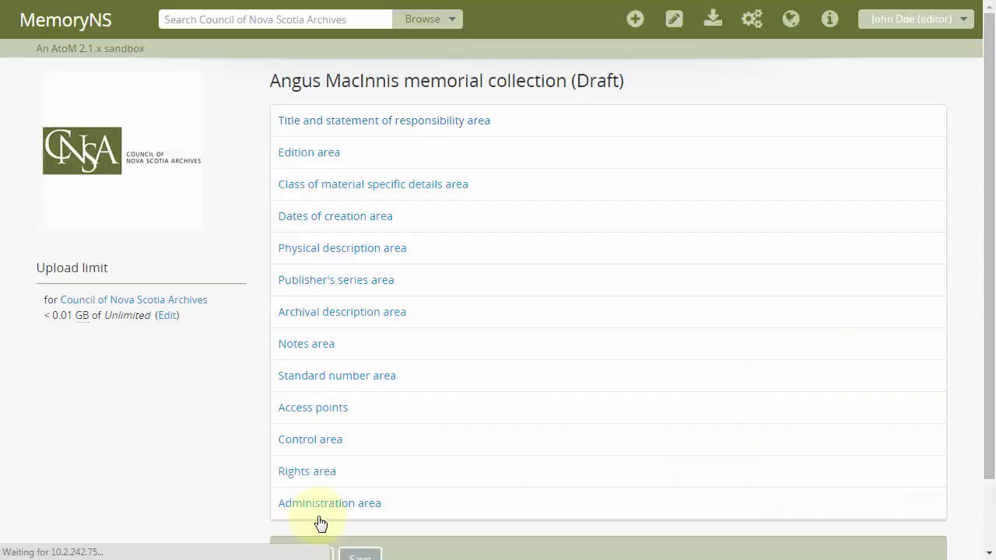
{"action": "left_click", "coordinate": [287, 505]}
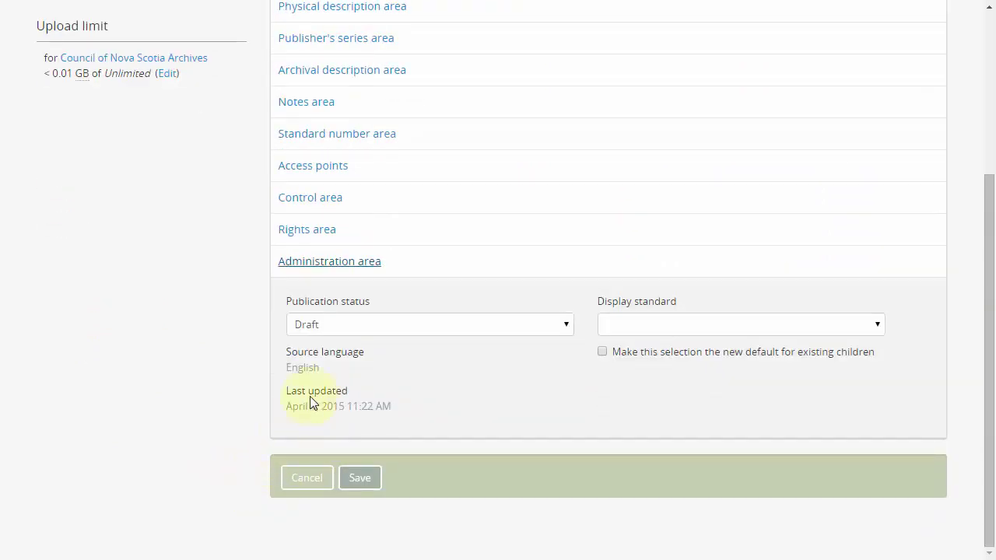
{"action": "left_click", "coordinate": [356, 331]}
{"action": "left_click", "coordinate": [360, 357]}
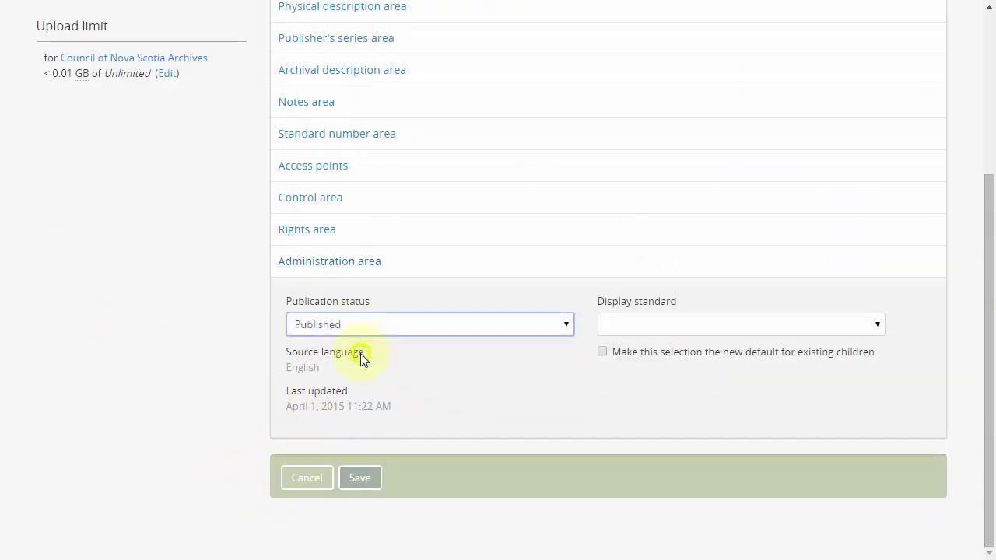
{"action": "left_click", "coordinate": [359, 478]}
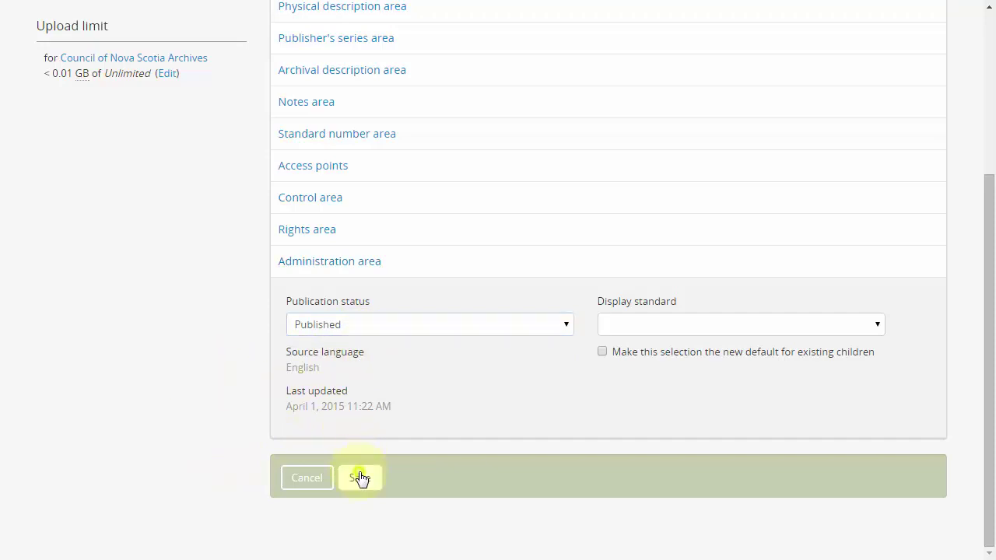